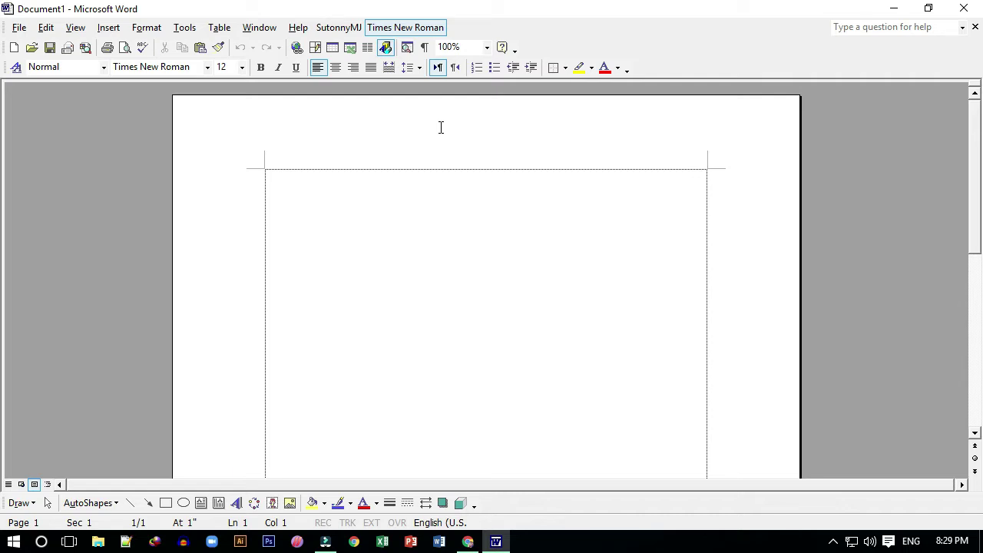
Open the View menu, expand it to show every entry, then reopen it
click(76, 28)
mouse_move(102, 30)
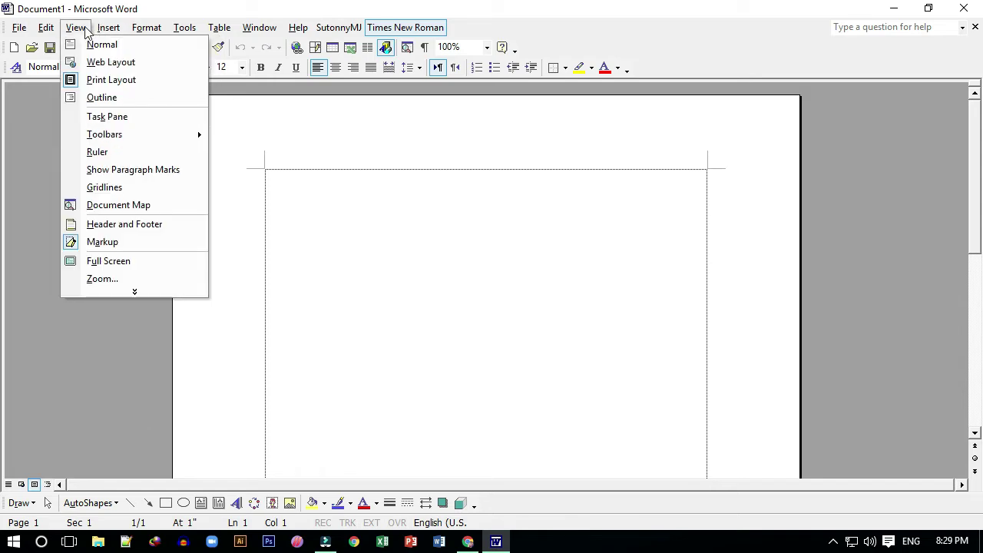
mouse_move(45, 37)
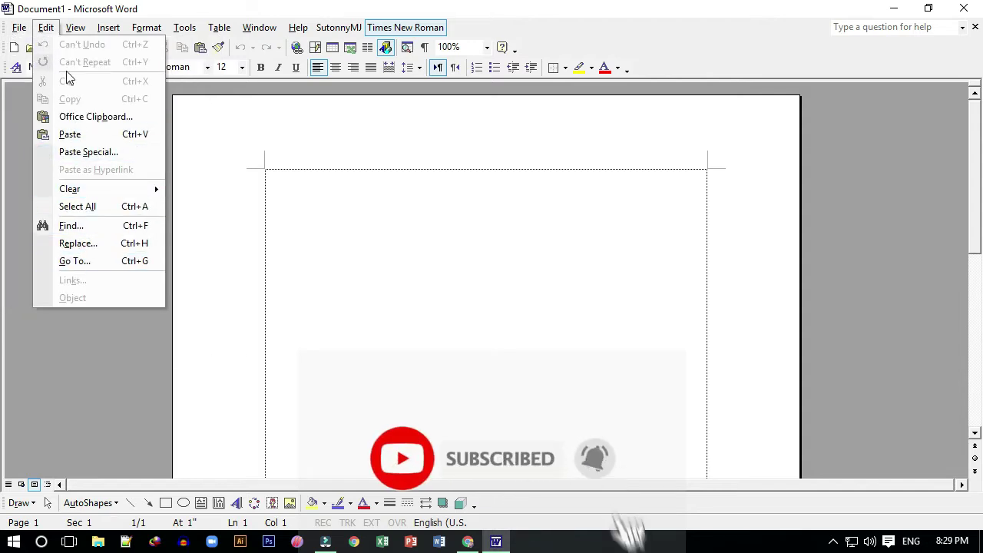
click(44, 29)
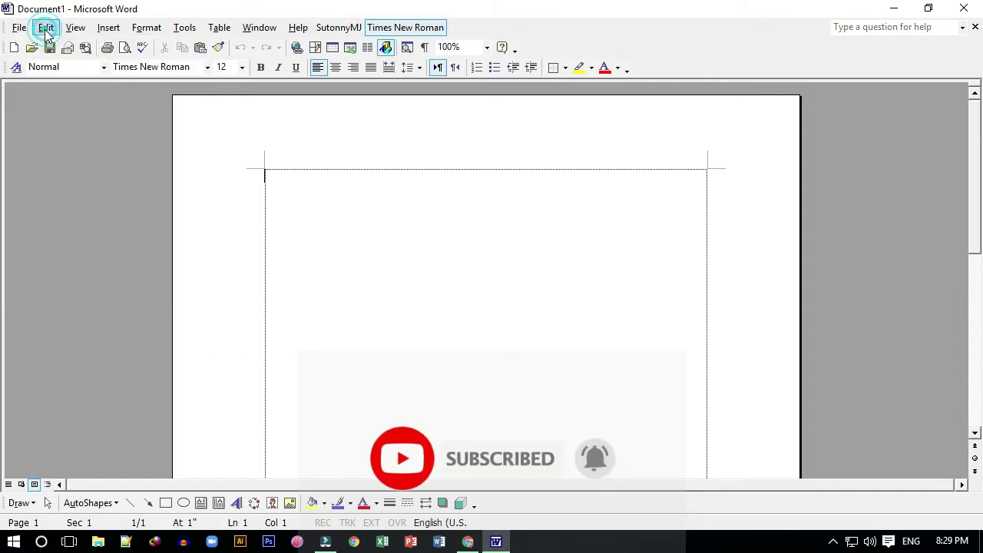
click(197, 17)
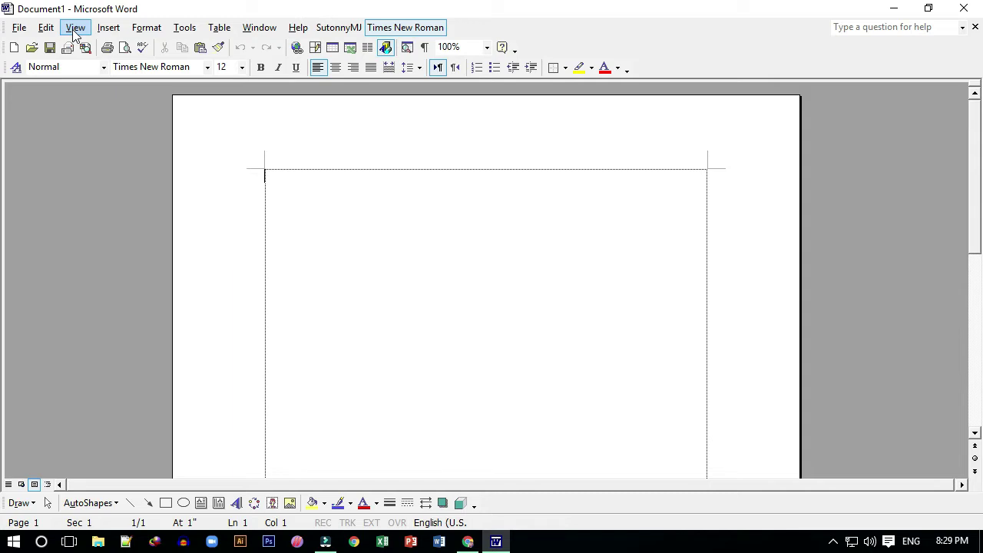
click(74, 31)
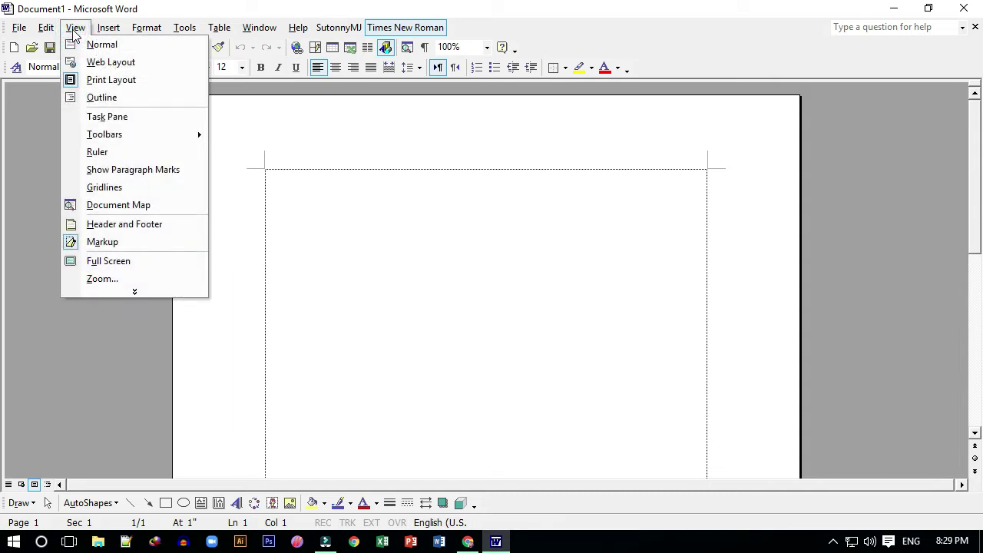
click(136, 292)
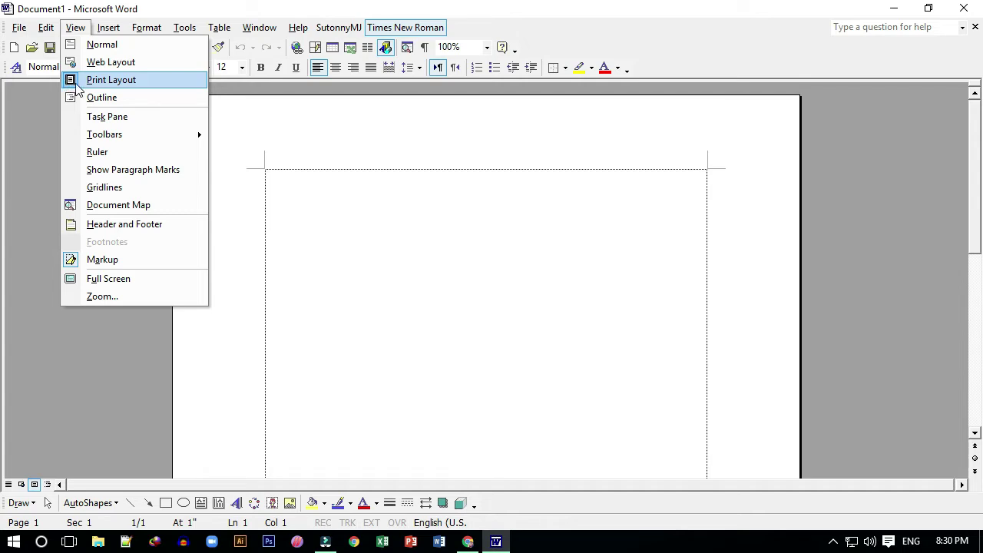
click(350, 204)
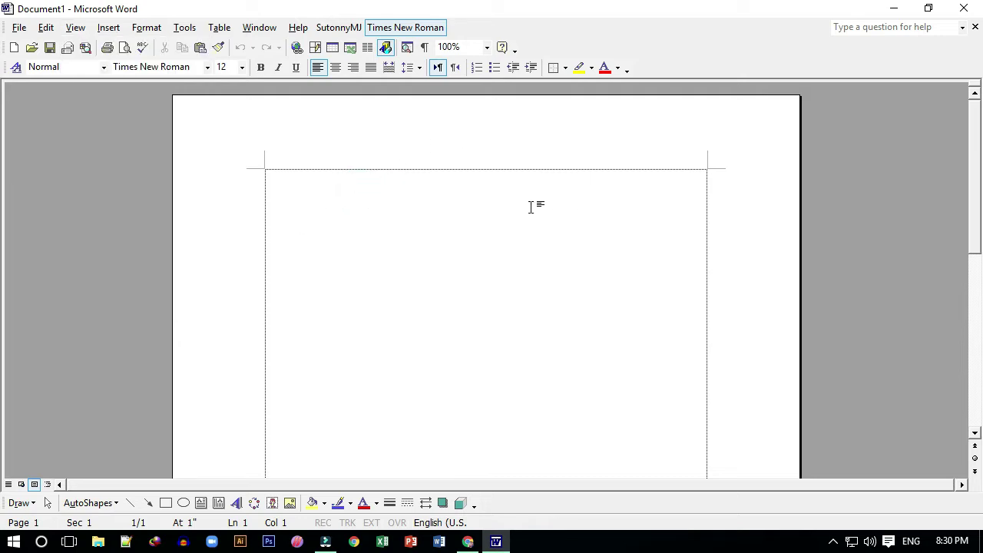
click(75, 28)
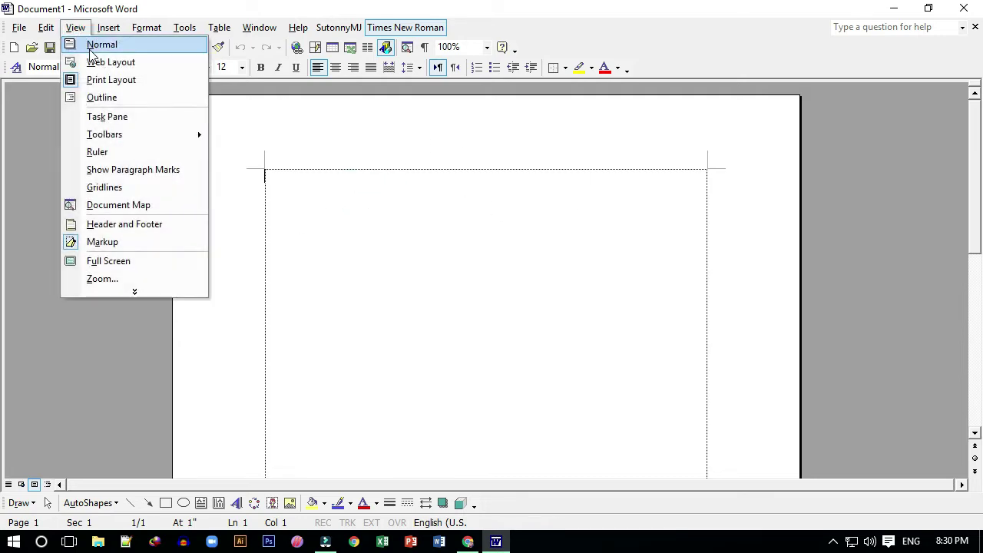
Switch the blank page to Normal view, then back to Print Layout
click(99, 45)
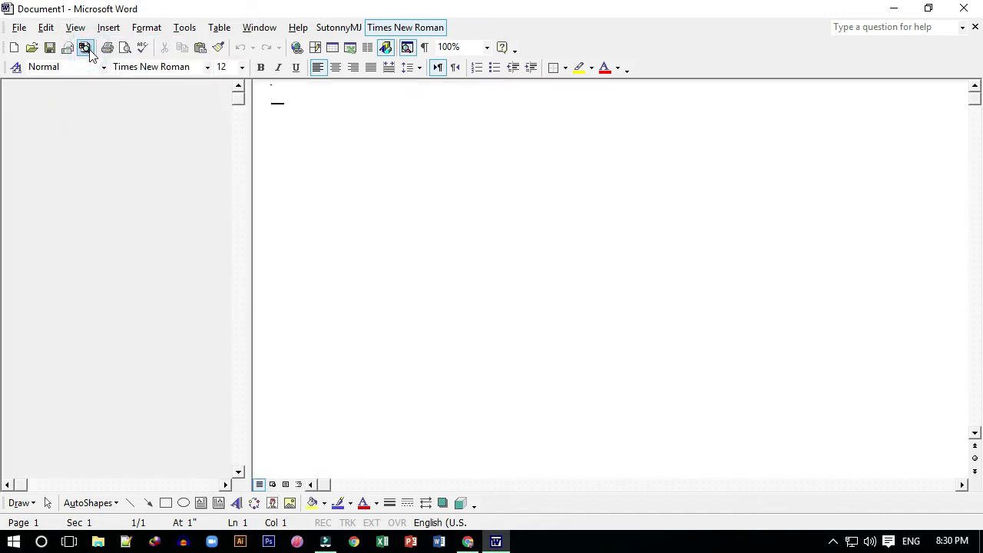
click(75, 27)
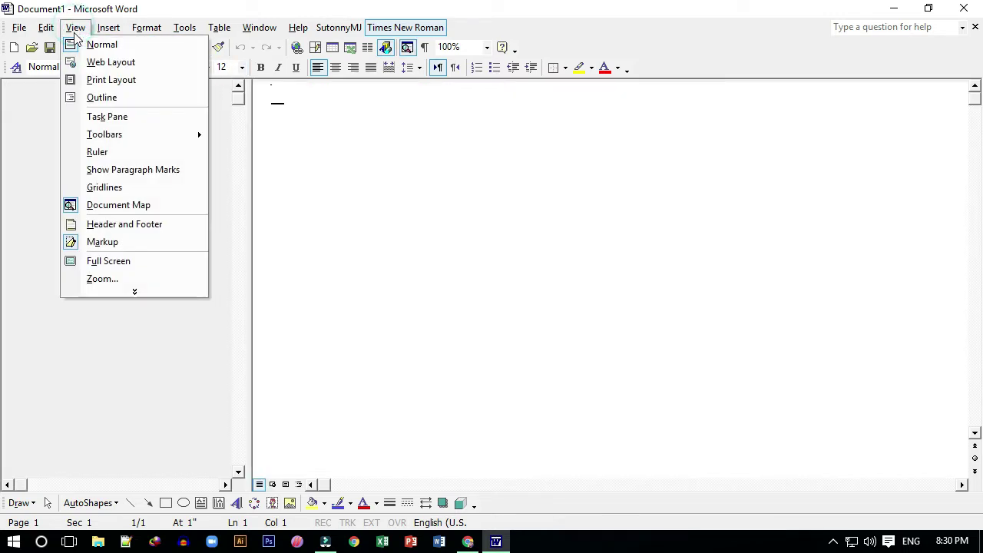
click(107, 79)
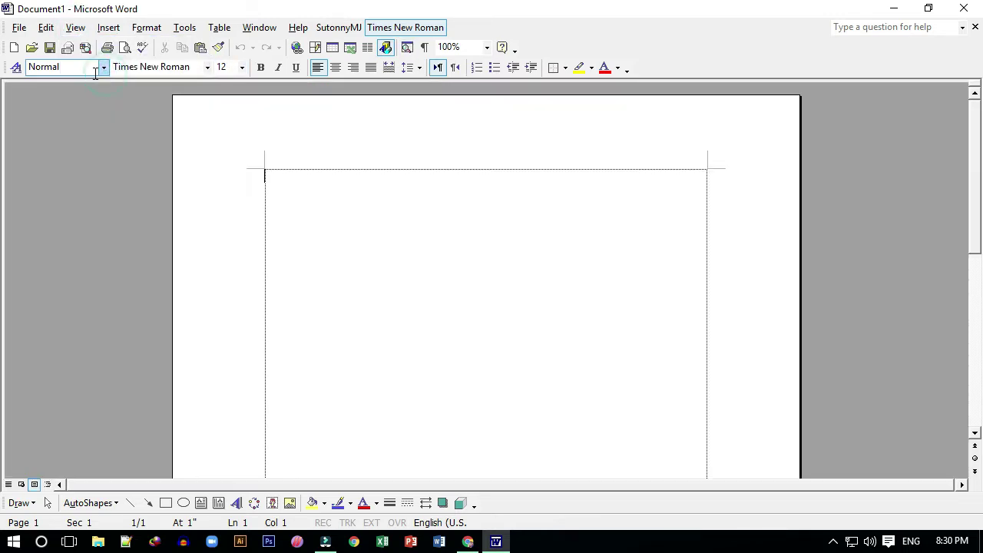
Switch the page to Web Layout view, then return to Print Layout
click(73, 31)
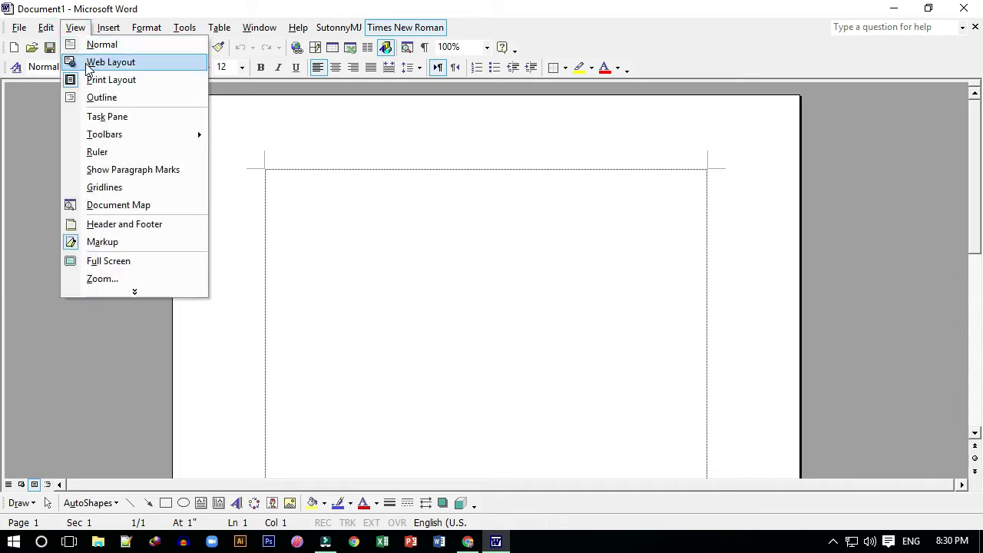
click(89, 64)
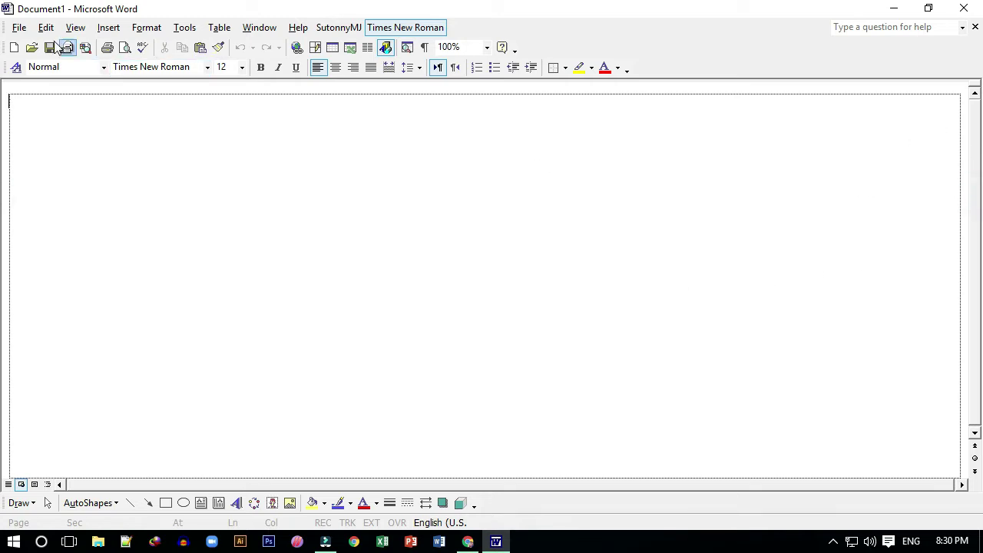
click(76, 28)
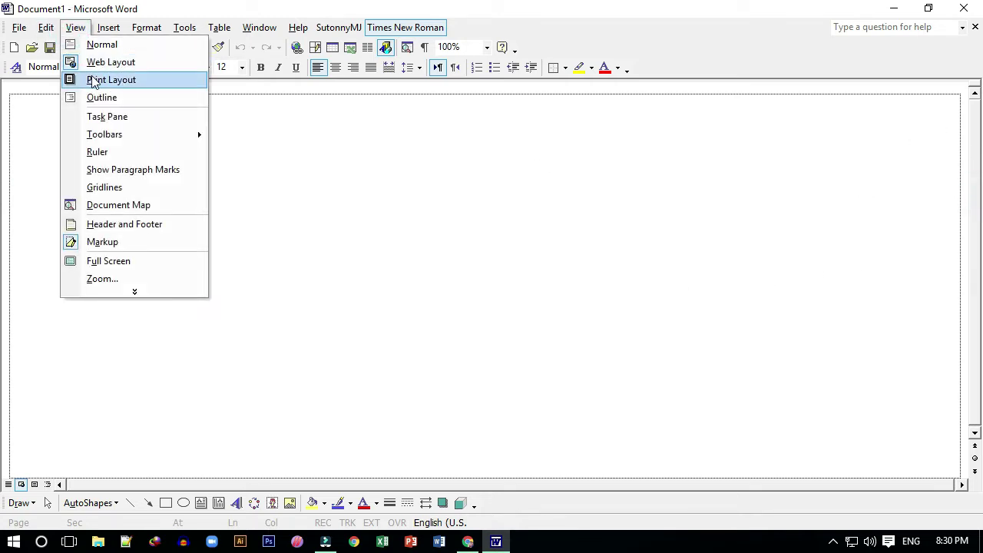
click(93, 80)
click(75, 27)
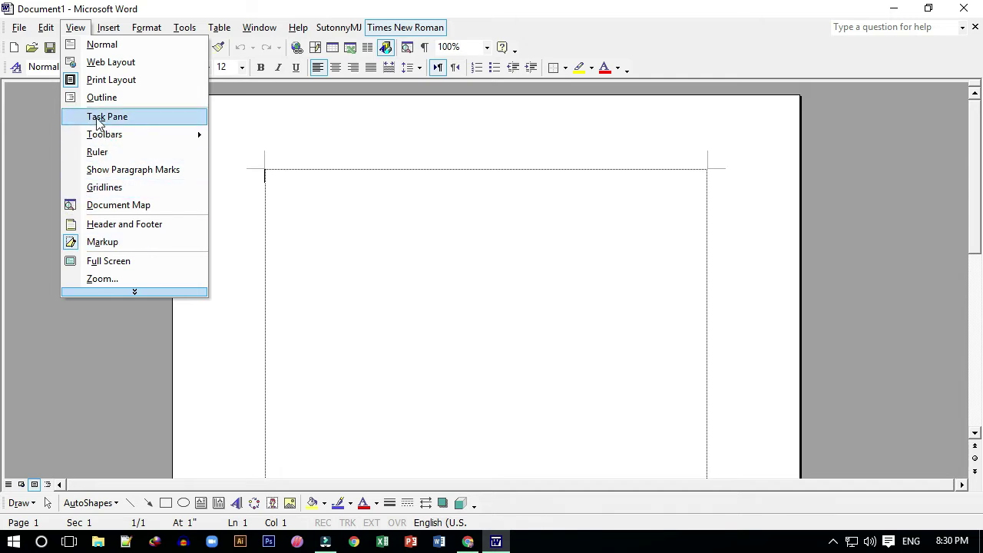
Turn on the New Document task pane, Ruler and Document Map, then expand the View menu
click(81, 116)
click(77, 31)
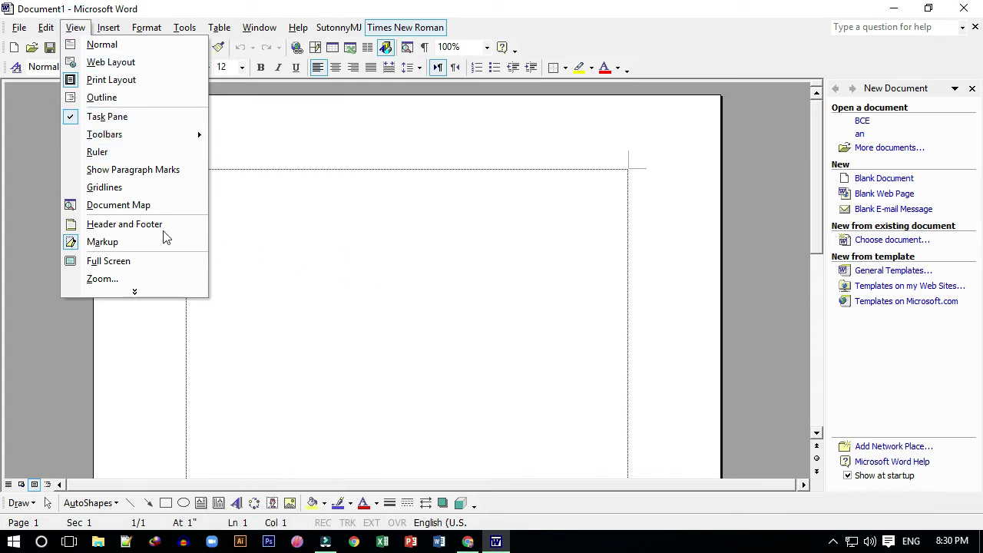
click(75, 154)
click(77, 27)
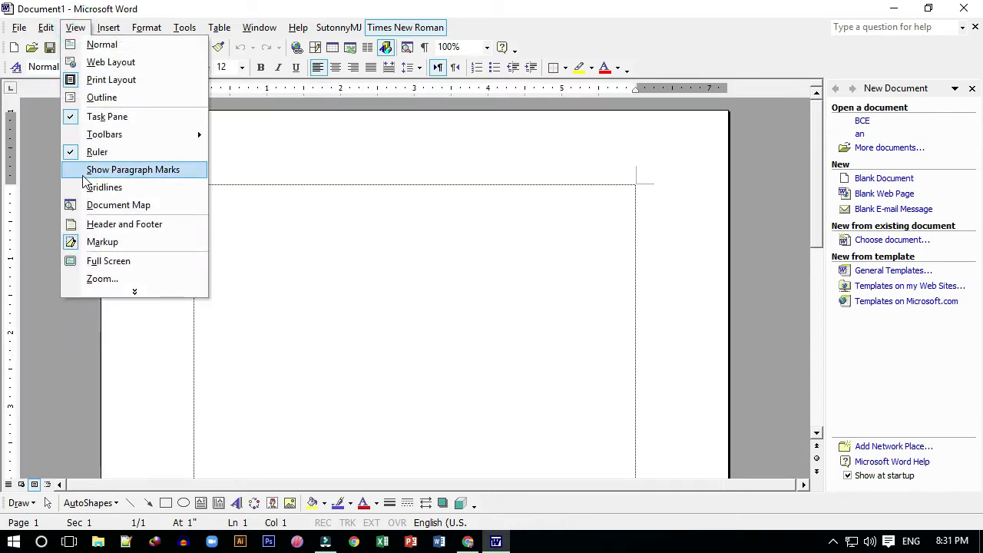
click(83, 206)
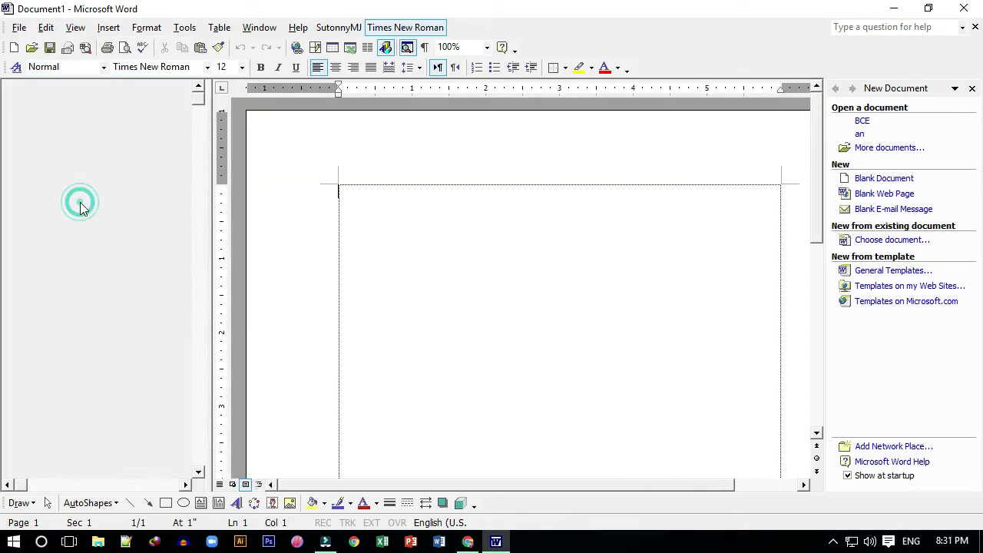
click(76, 27)
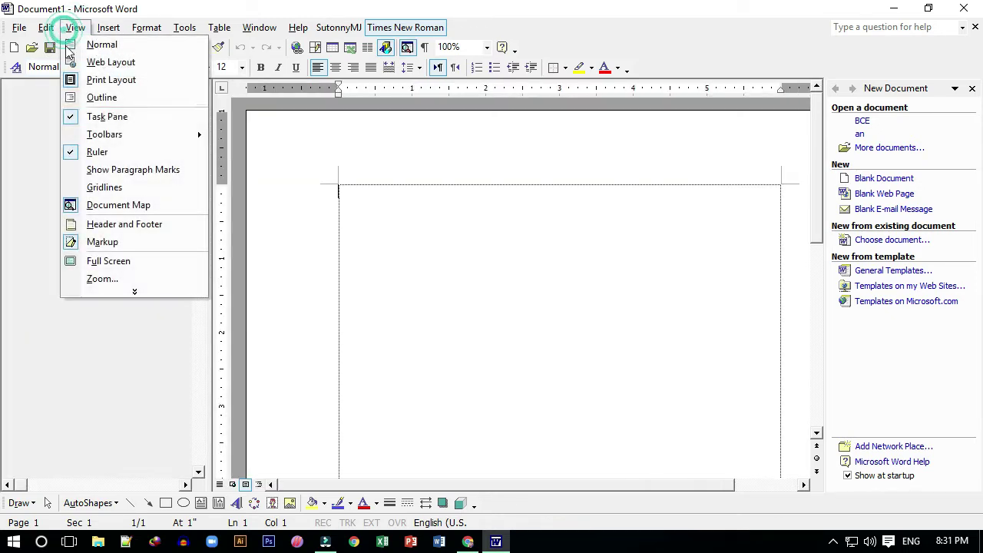
click(133, 294)
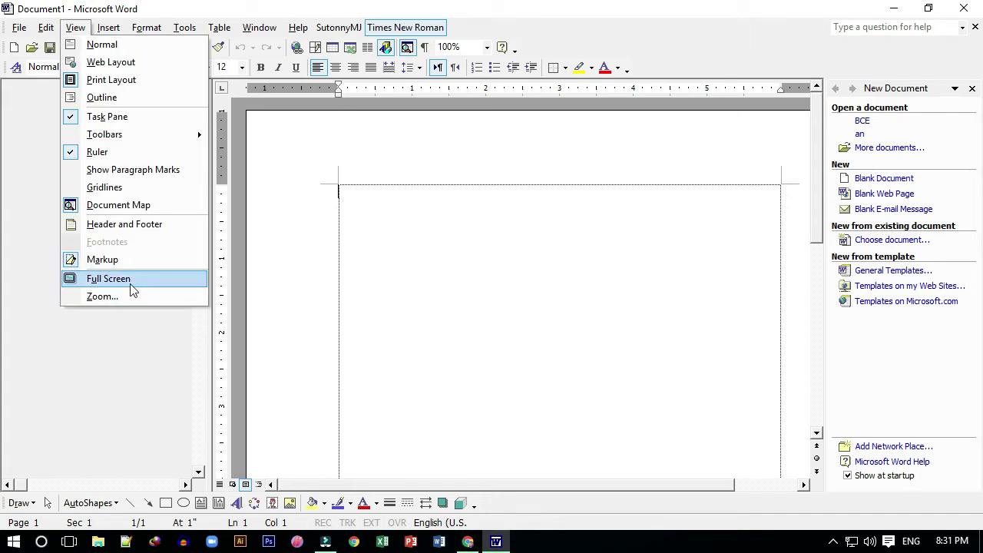
Switch to Full Screen view and choose Normal view from the hidden menu bar
click(134, 283)
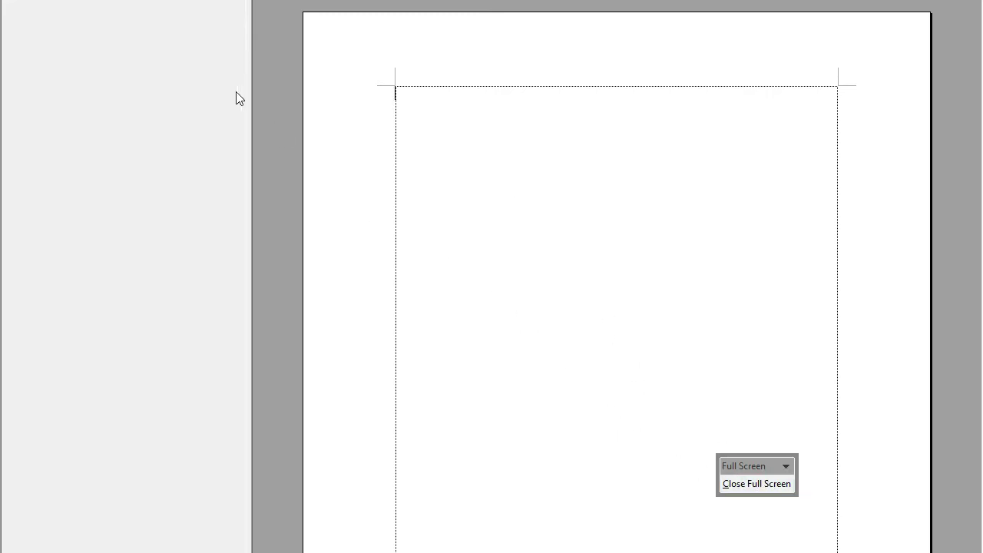
mouse_move(104, 6)
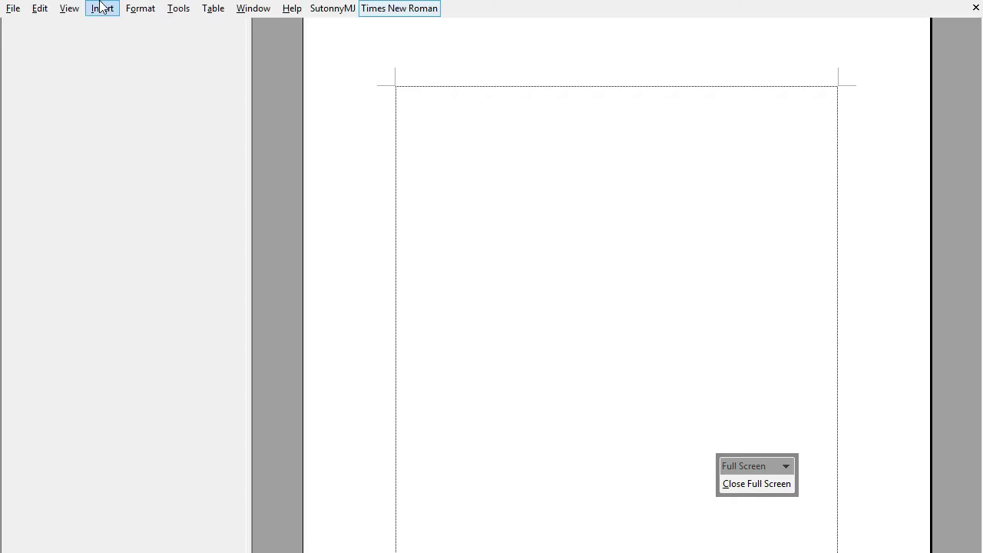
click(74, 9)
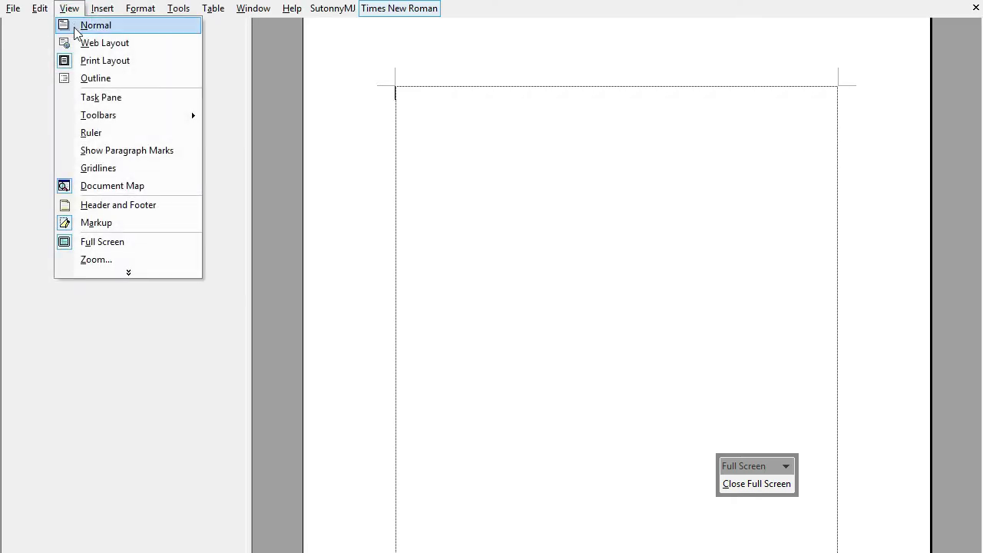
click(85, 28)
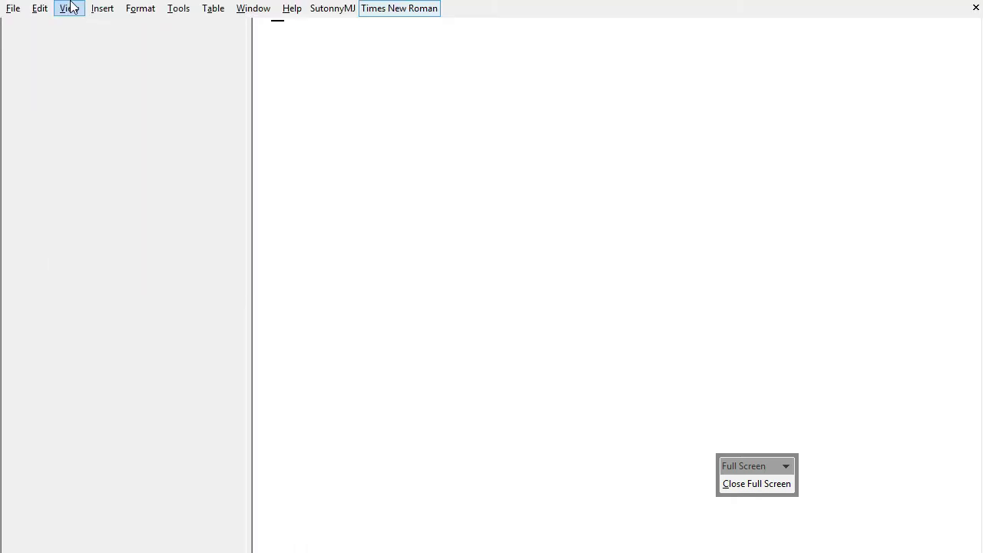
Toggle the New Document task pane and the Document Map while in full screen
click(68, 7)
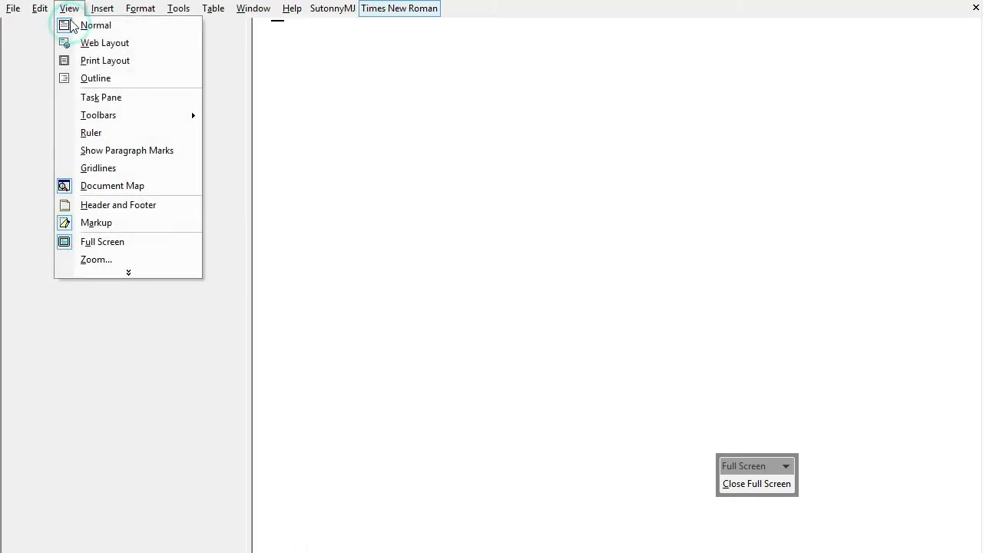
click(76, 97)
click(66, 8)
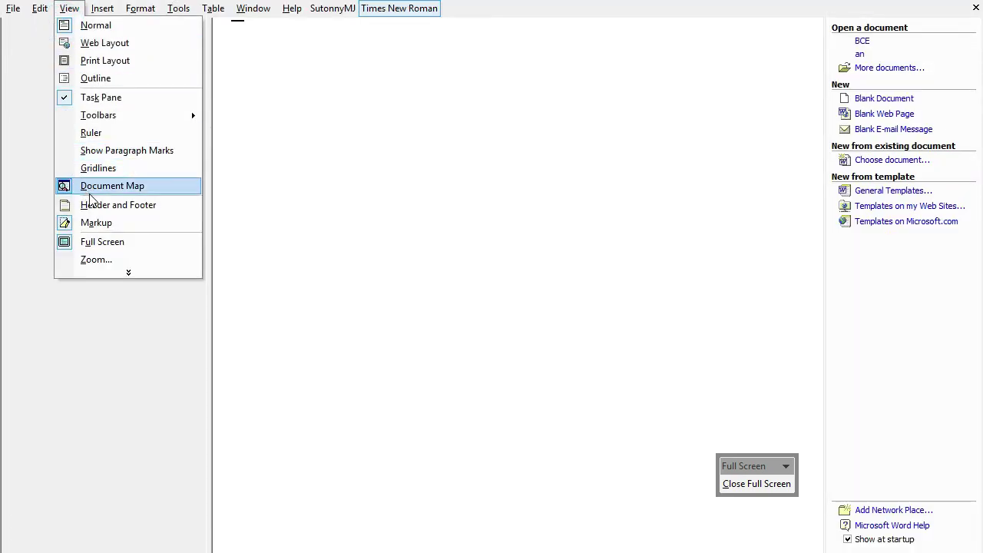
click(89, 192)
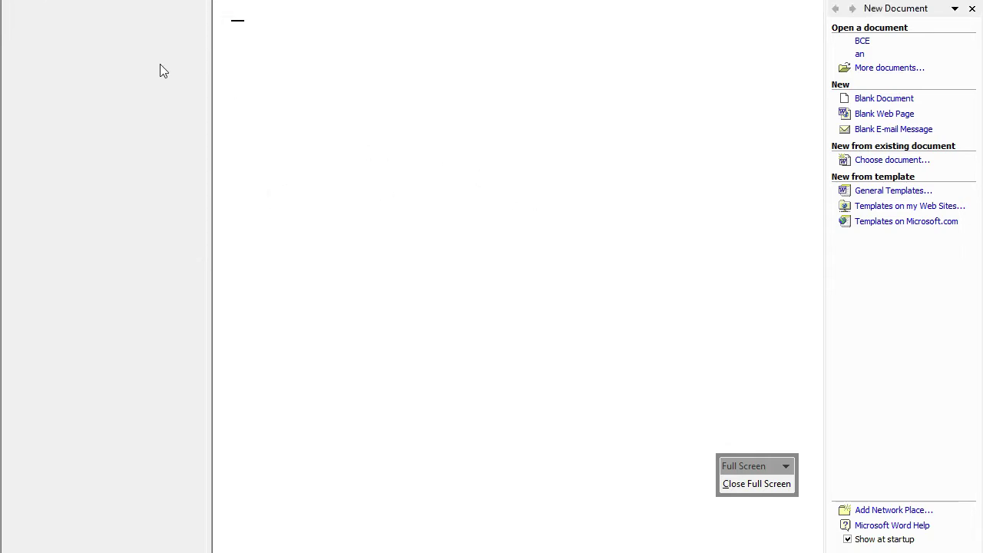
click(70, 9)
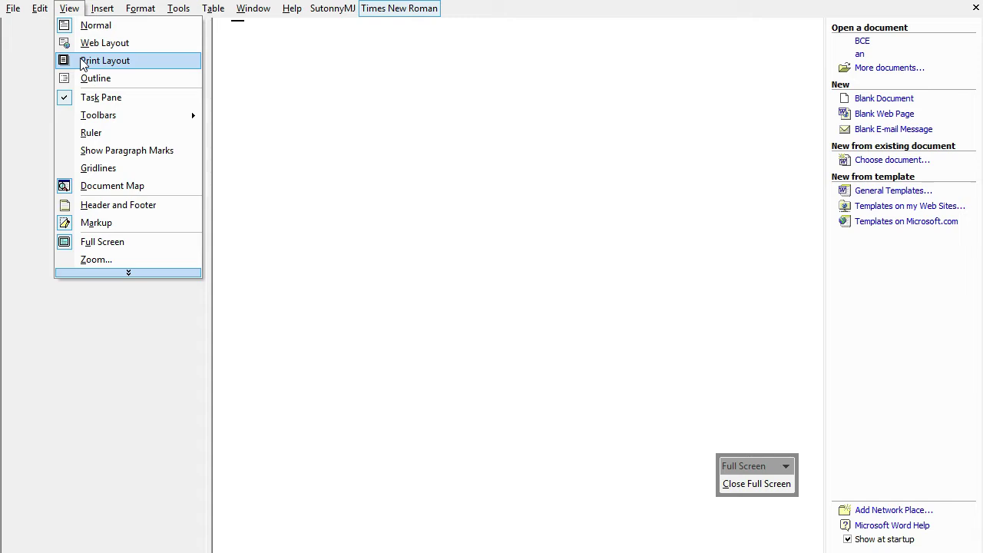
Choose Print Layout, then hide the task pane and the Document Map
click(87, 63)
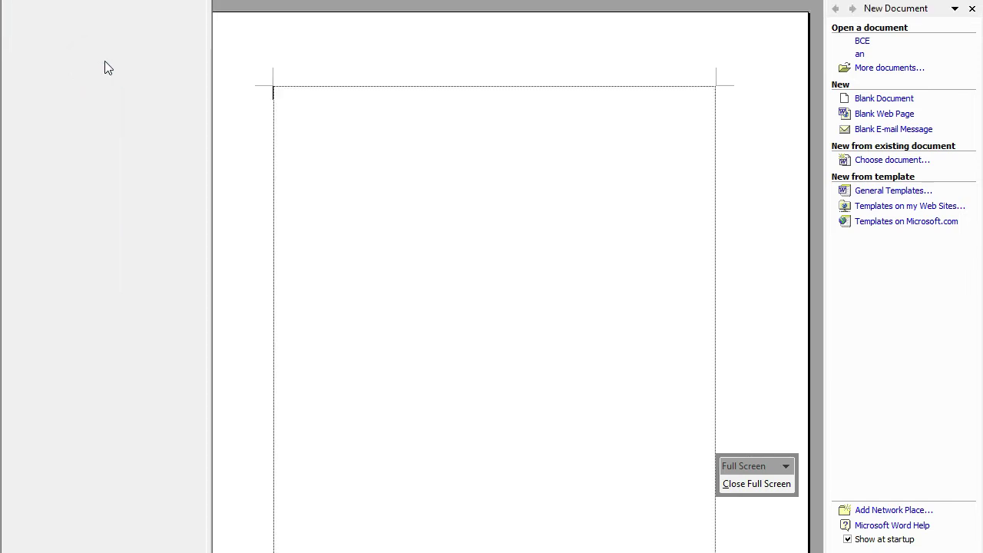
click(69, 8)
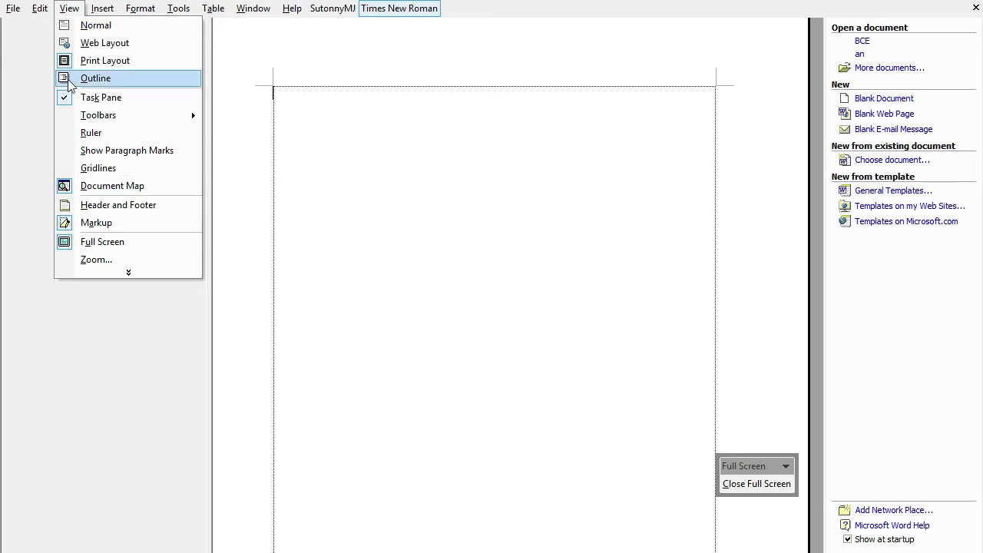
click(66, 101)
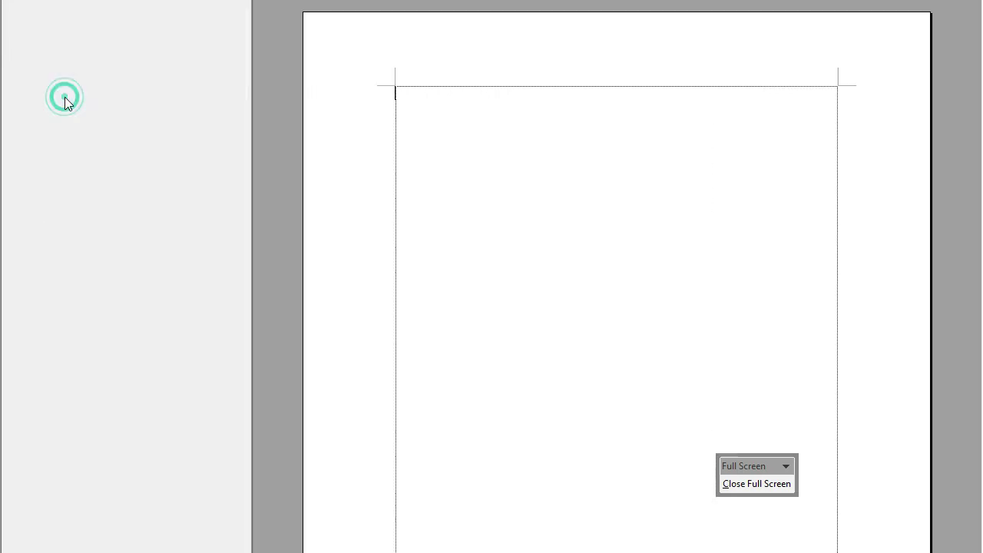
mouse_move(68, 6)
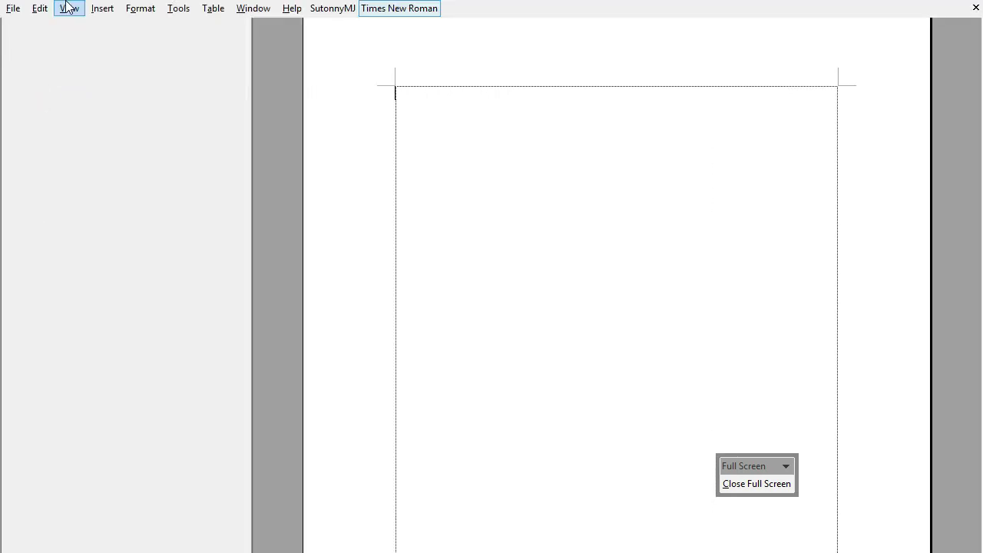
click(67, 7)
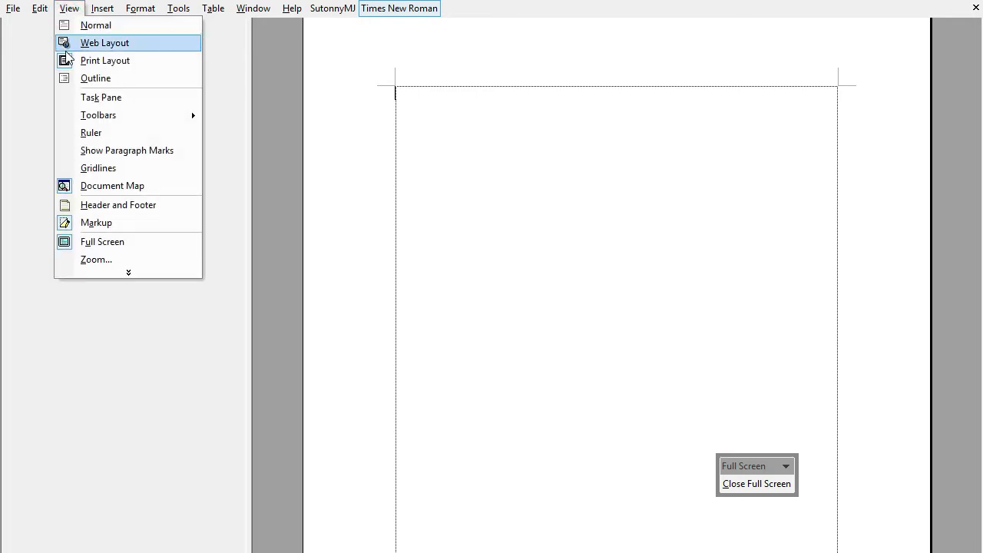
click(69, 187)
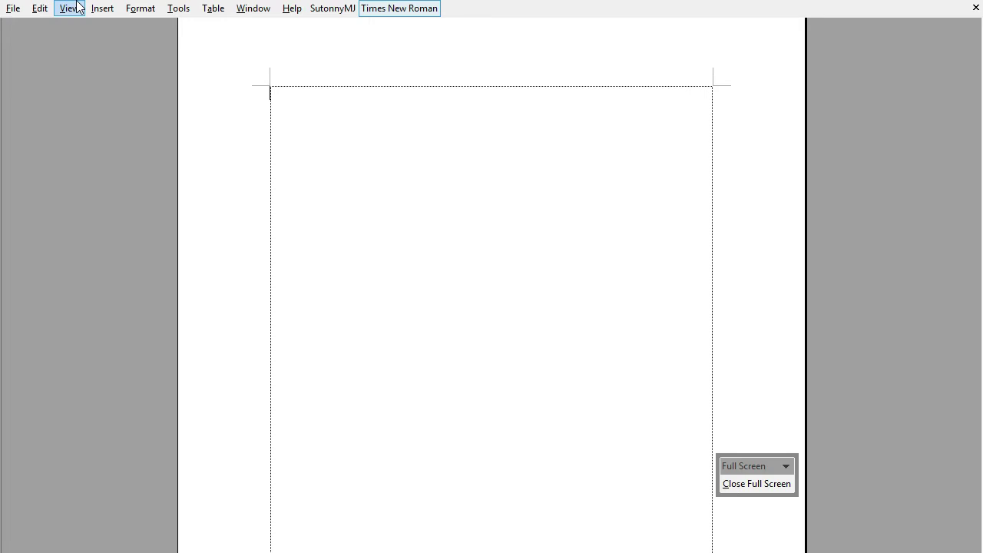
Toggle the tracked-change Markup display and exit Full Screen mode
click(76, 4)
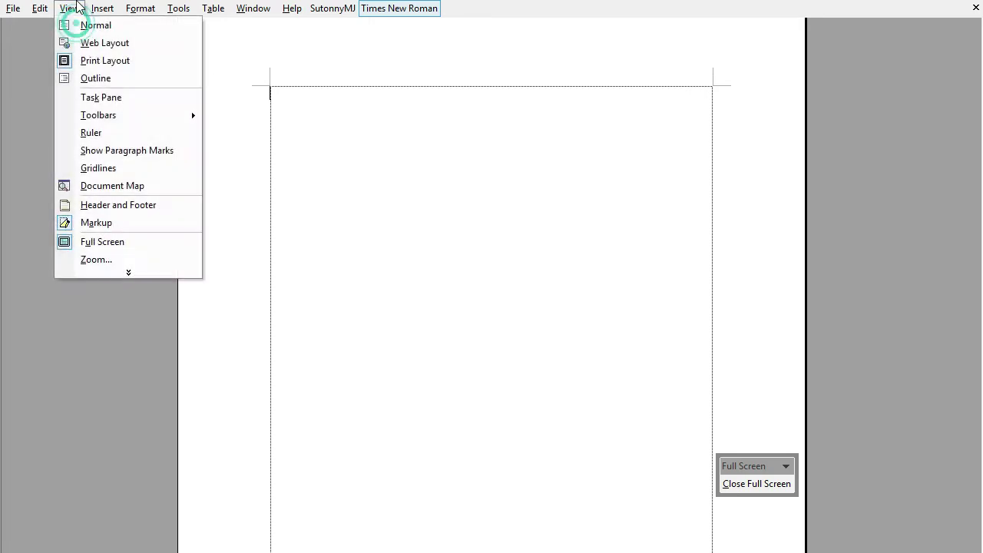
click(74, 222)
click(68, 7)
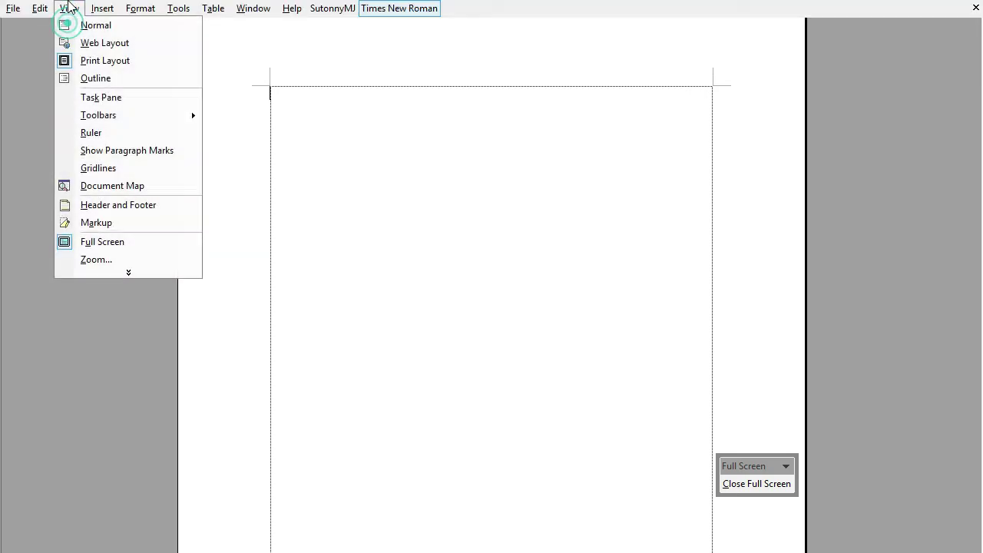
click(93, 241)
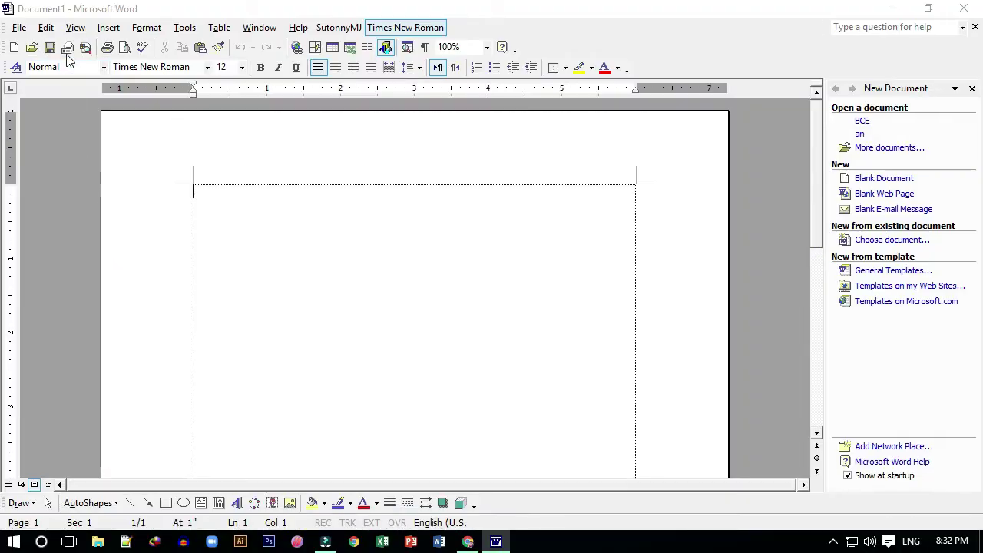
Uncheck Task Pane and Ruler under View to hide the task pane and rulers
click(75, 27)
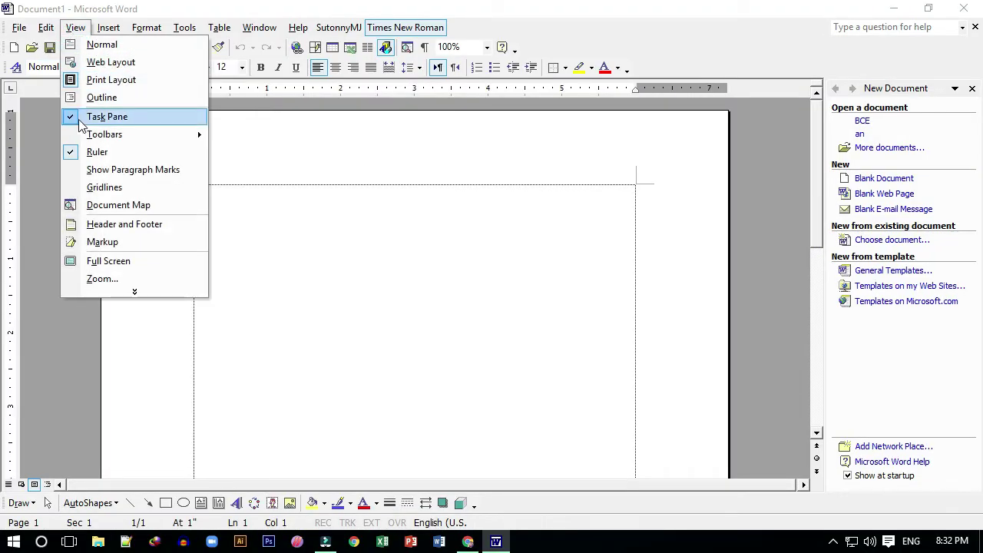
click(79, 119)
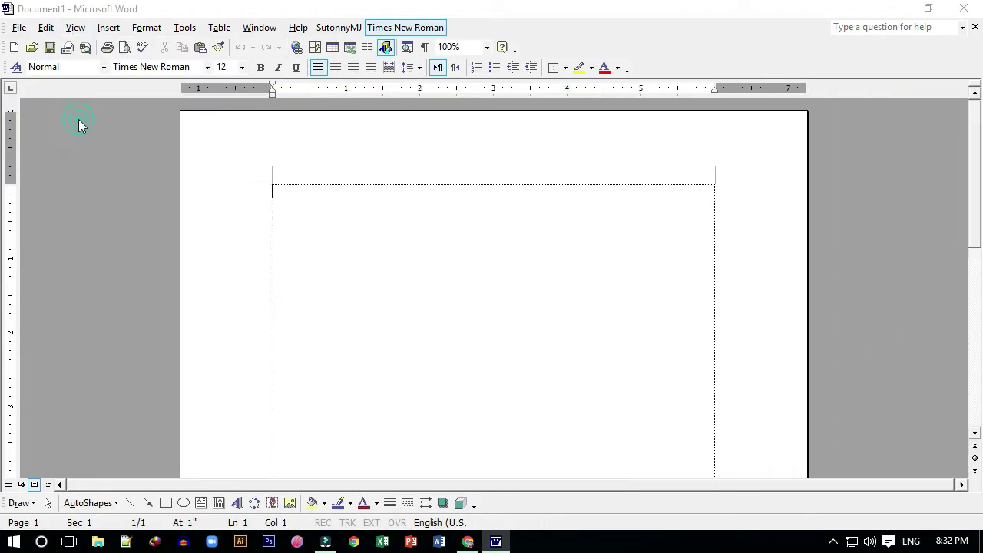
click(67, 31)
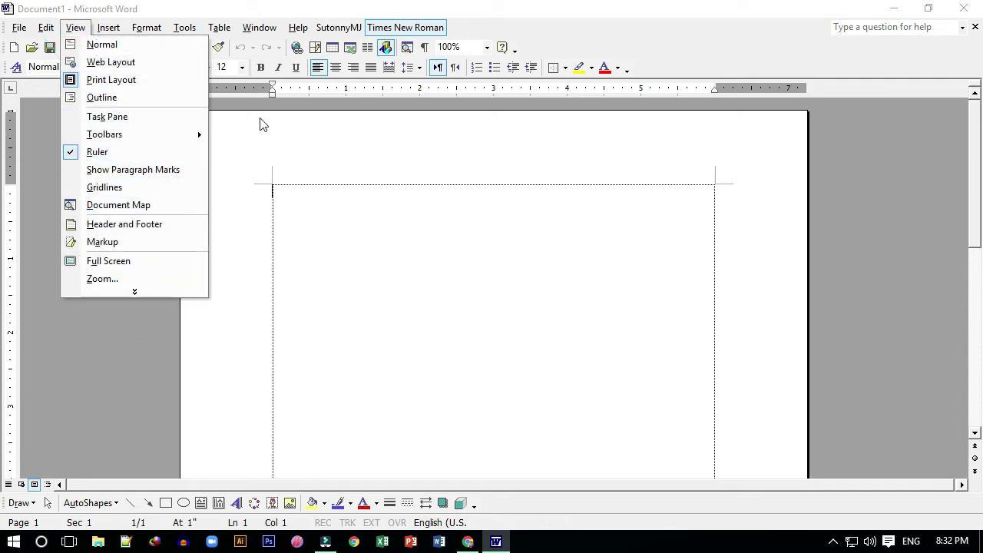
click(84, 157)
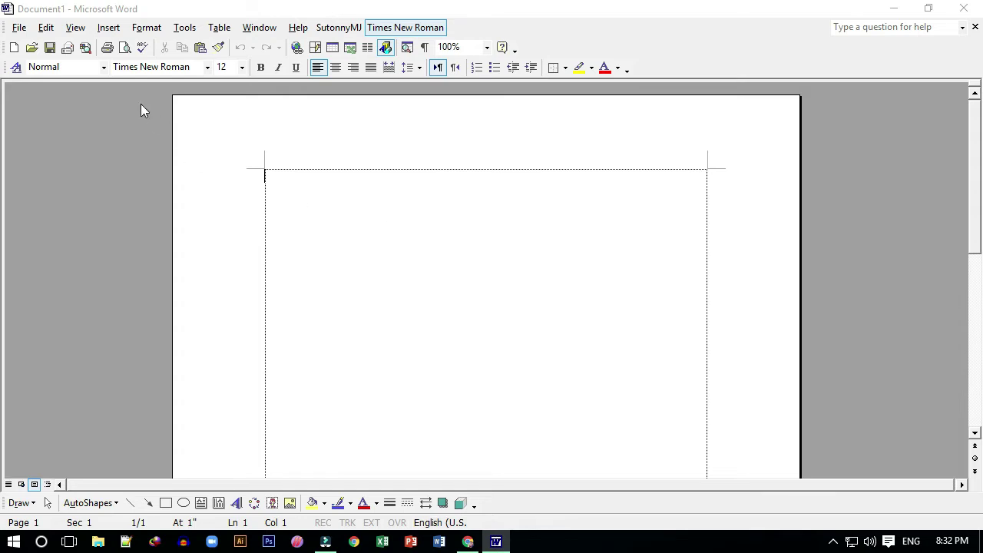
click(75, 29)
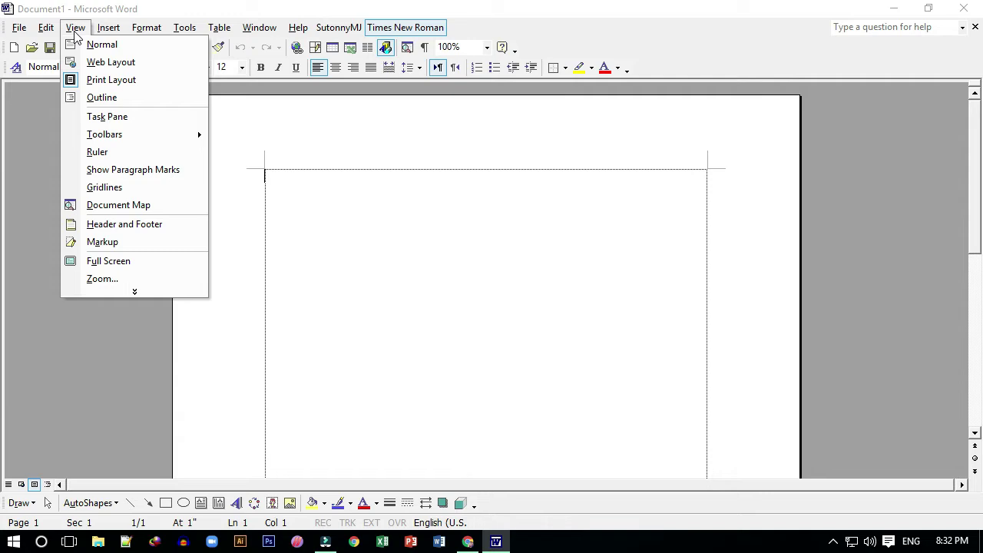
click(460, 314)
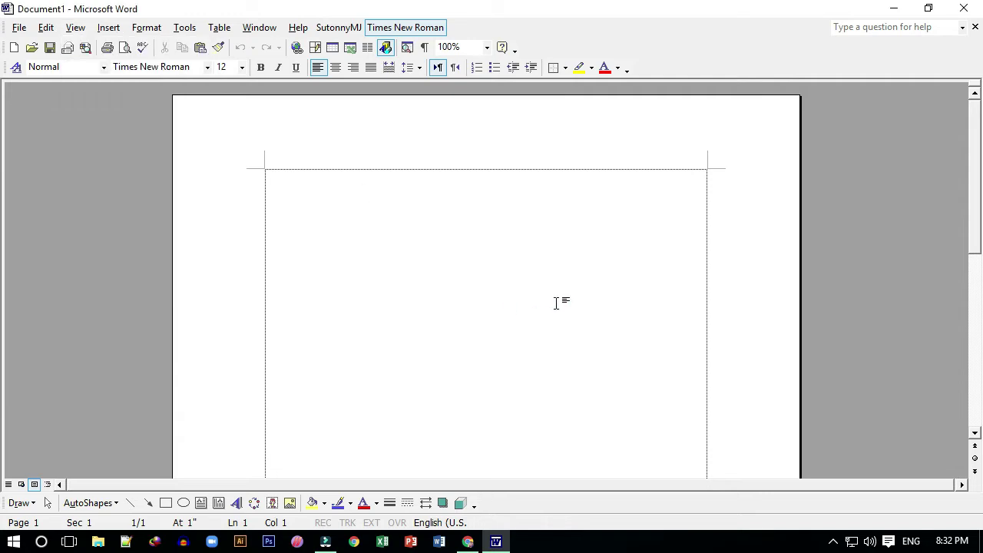
click(17, 483)
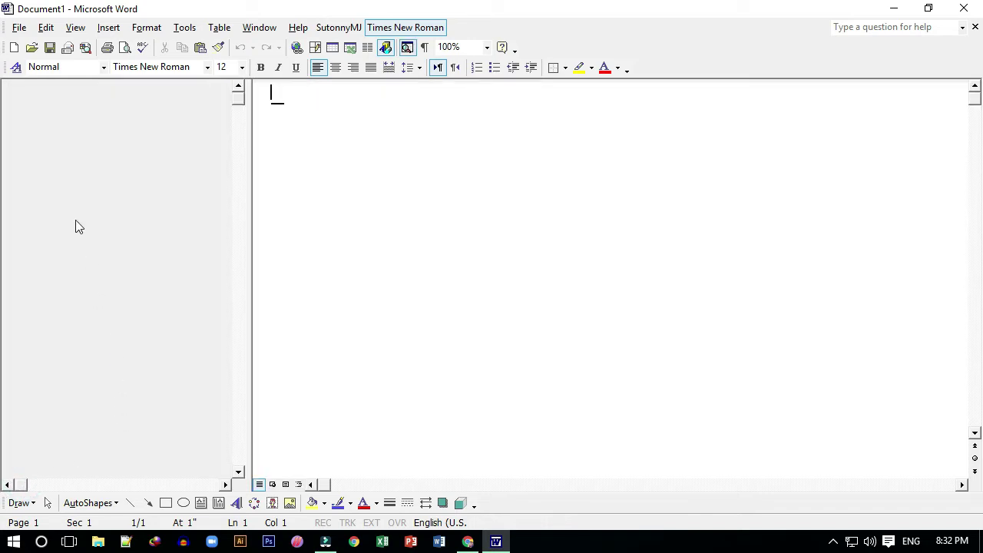
click(77, 29)
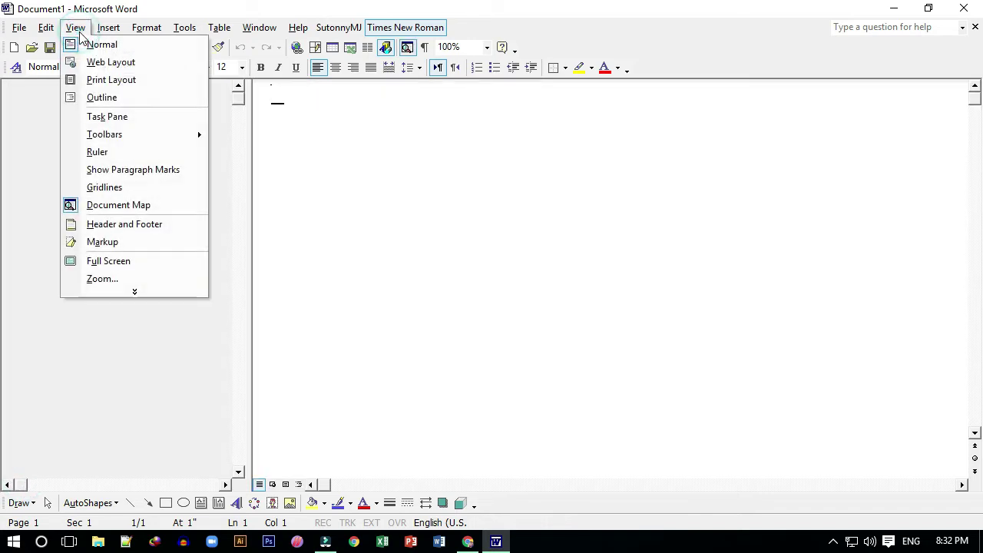
click(91, 79)
click(21, 484)
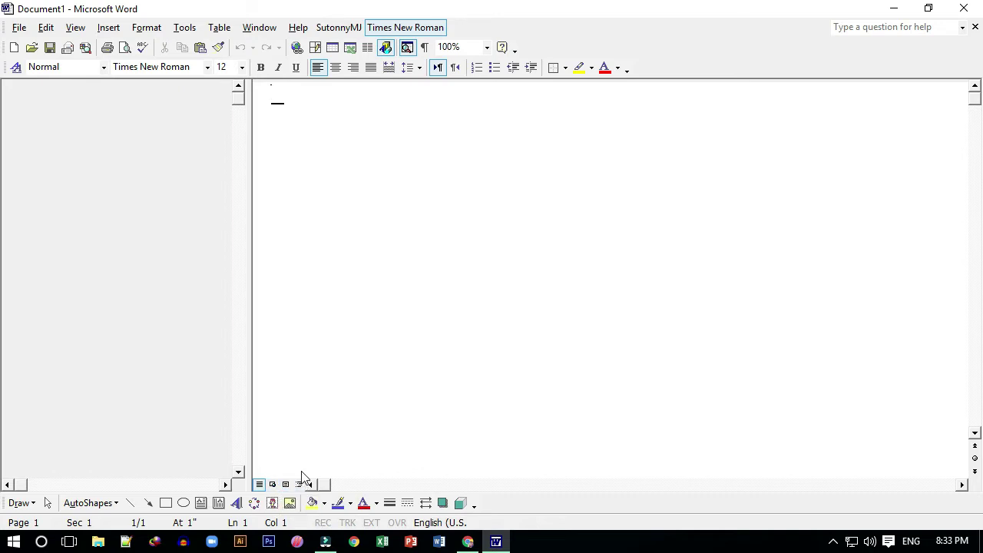
click(286, 484)
click(285, 485)
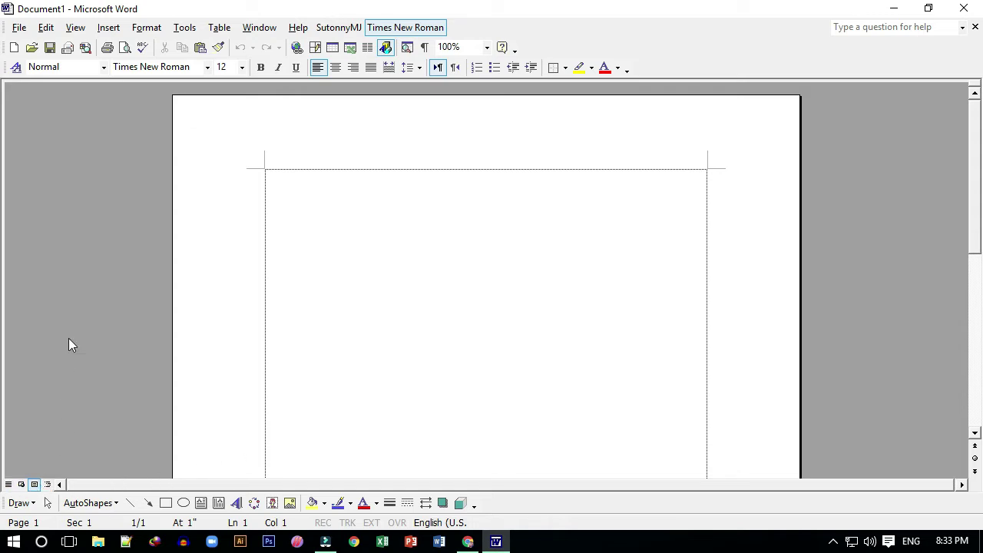
click(75, 28)
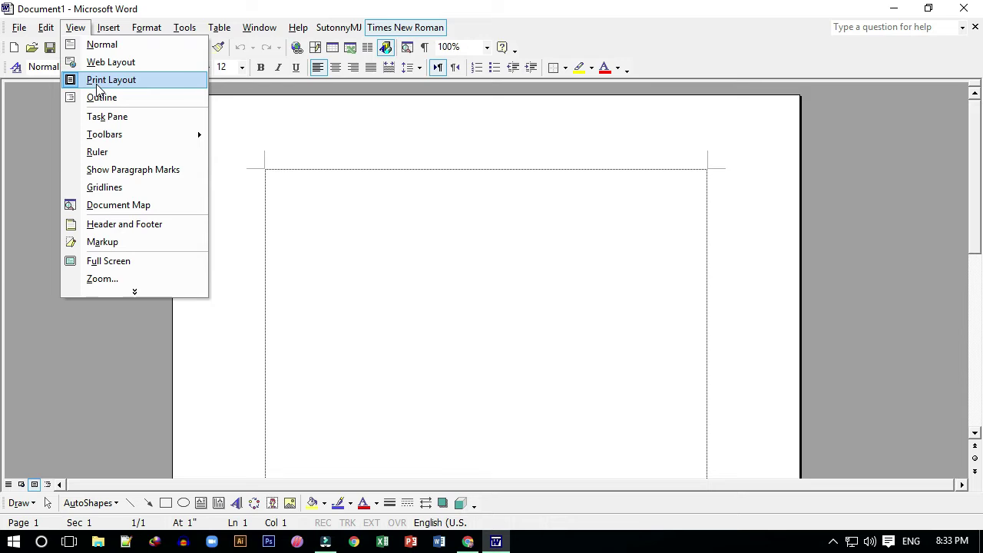
click(308, 233)
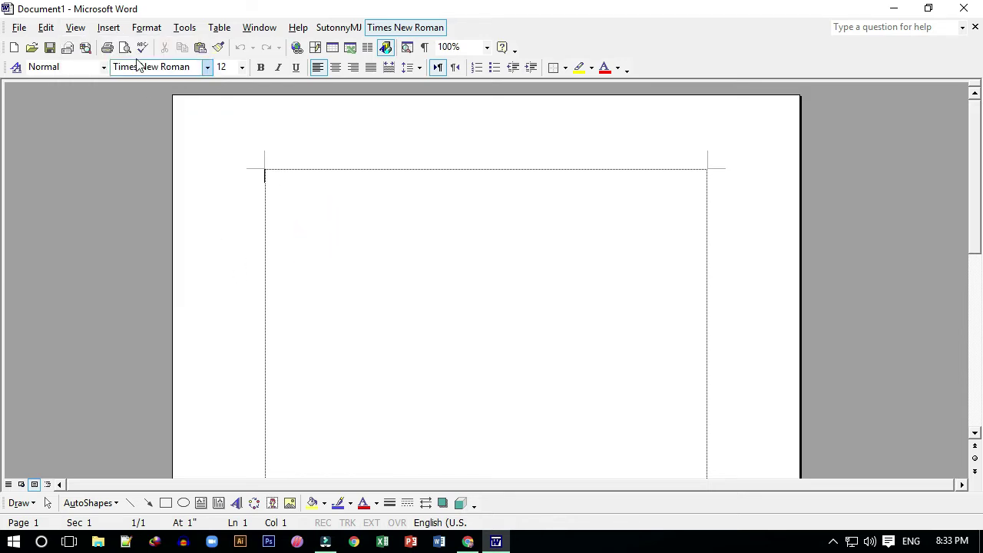
Open the Insert menu and expand it to its full list of options
click(108, 28)
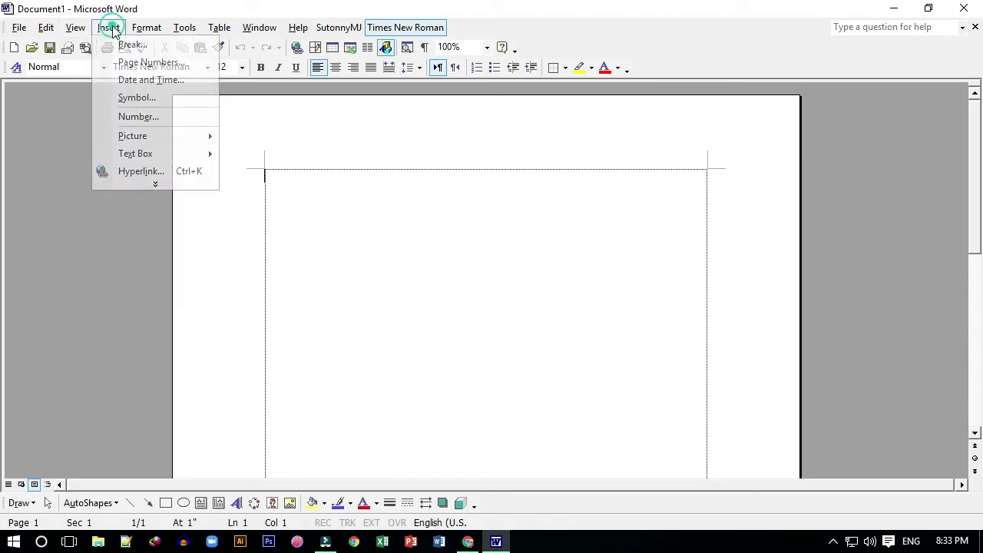
click(172, 185)
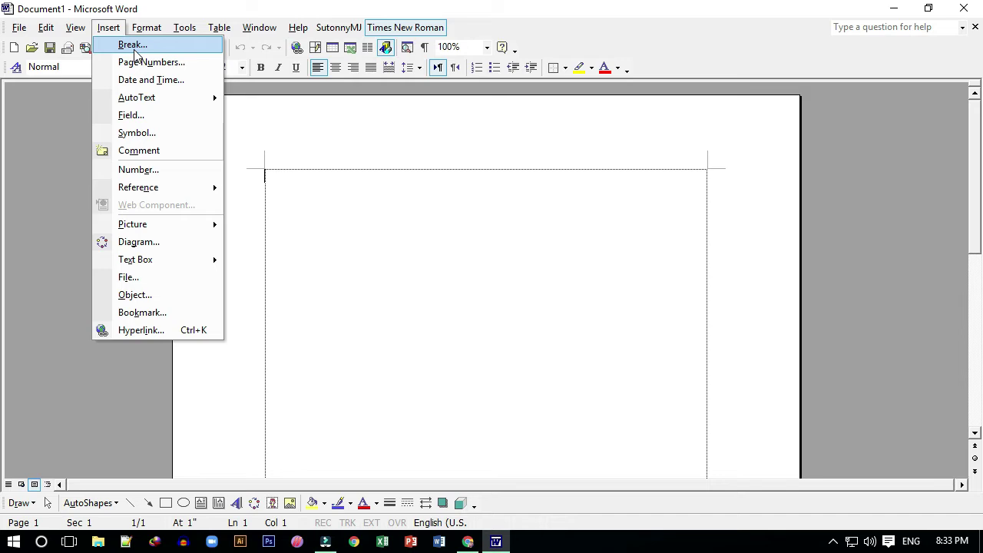
Insert a page break at the document start, check it, then delete it
click(132, 46)
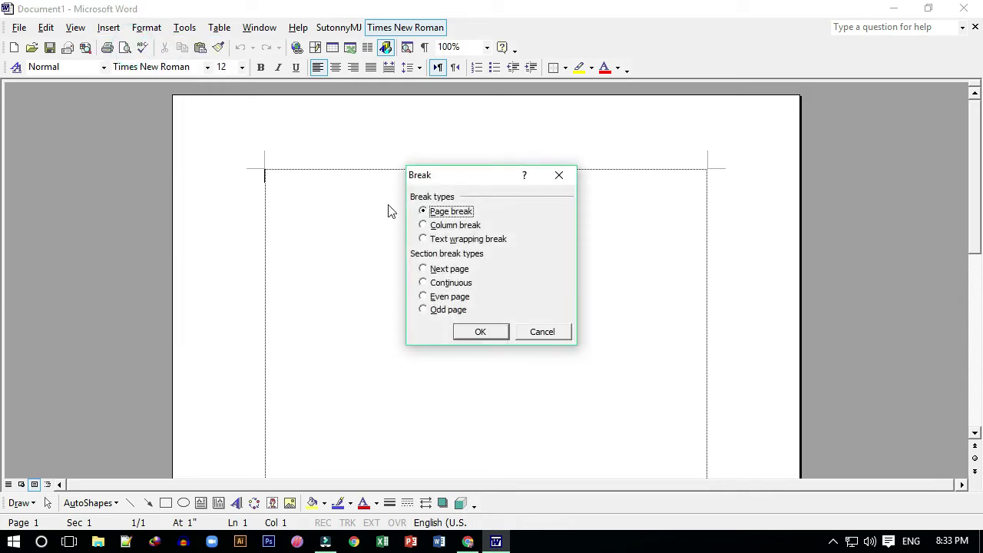
click(480, 332)
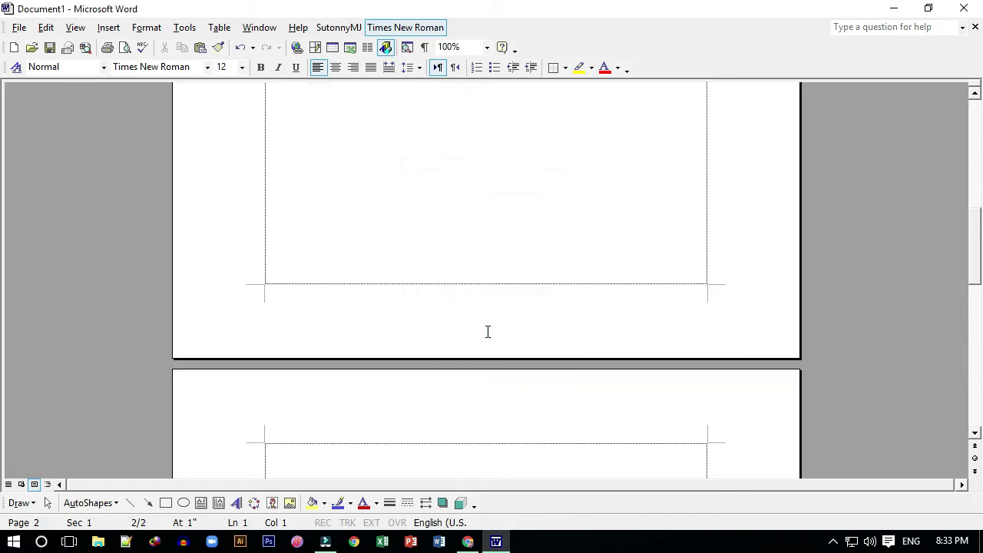
scroll(503, 301, up, 15)
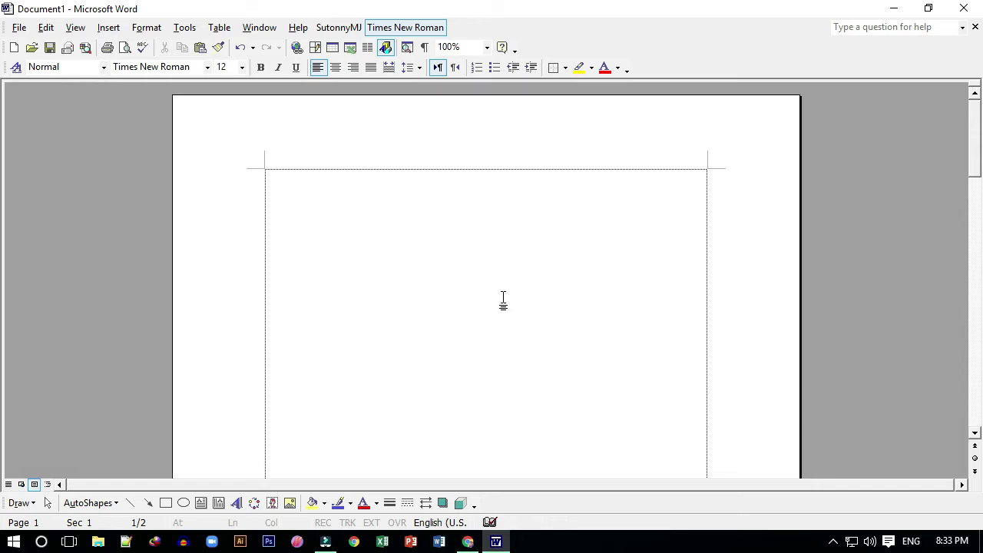
scroll(503, 301, down, 5)
scroll(484, 297, down, 5)
scroll(454, 307, down, 6)
scroll(417, 323, down, 4)
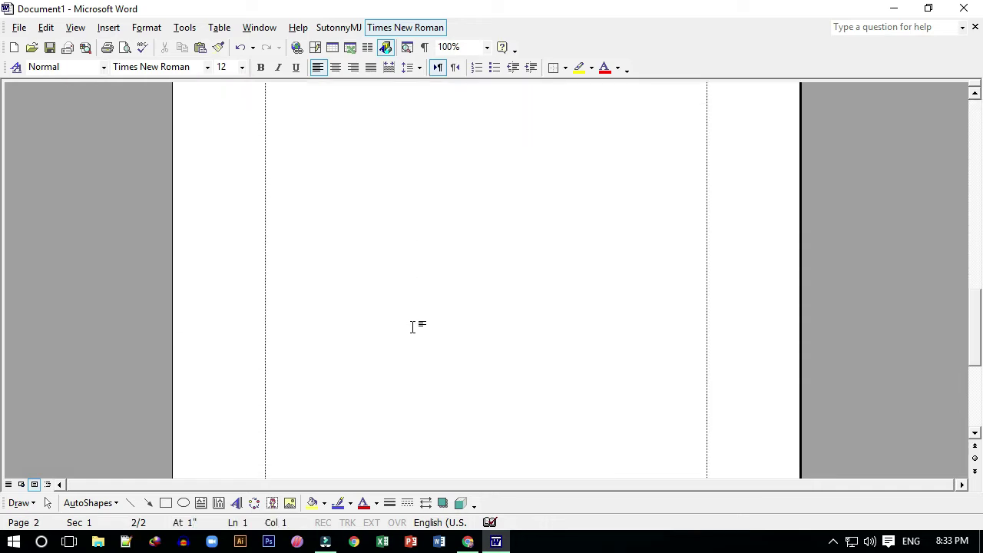
scroll(411, 326, up, 5)
scroll(406, 324, up, 7)
scroll(396, 325, down, 5)
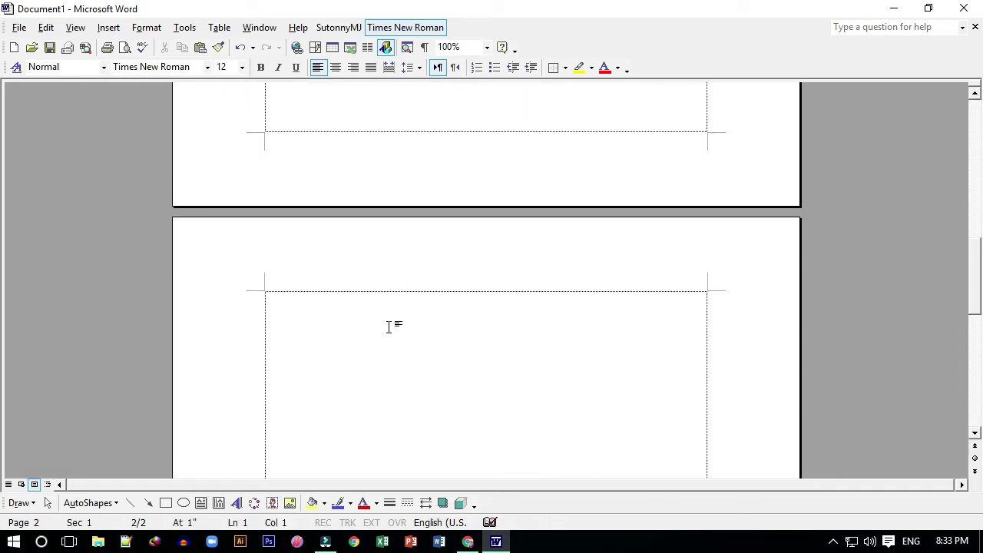
key(BackSpace)
scroll(389, 326, up, 6)
scroll(390, 331, up, 9)
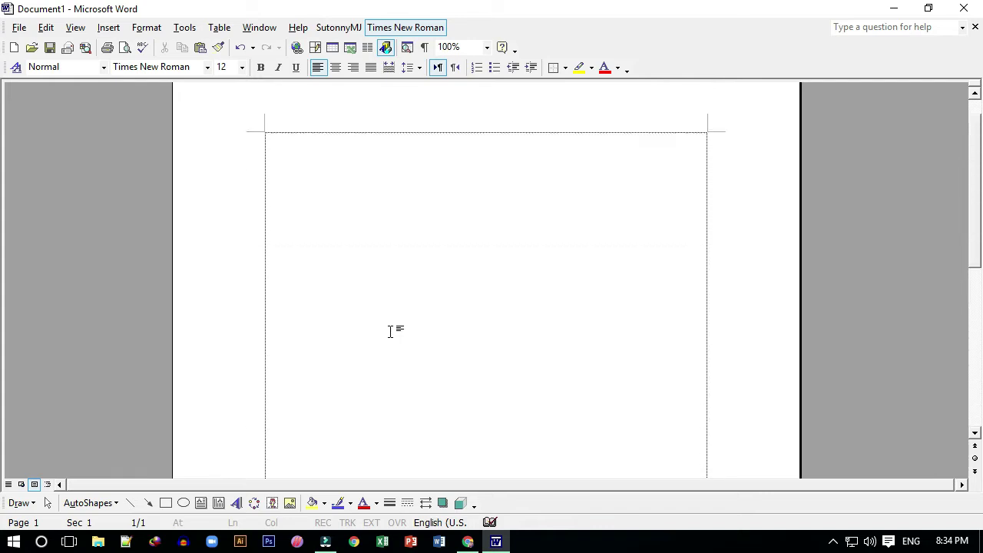
scroll(364, 220, up, 1)
Add several empty paragraphs at the top of page 1, then select all and delete them
click(320, 182)
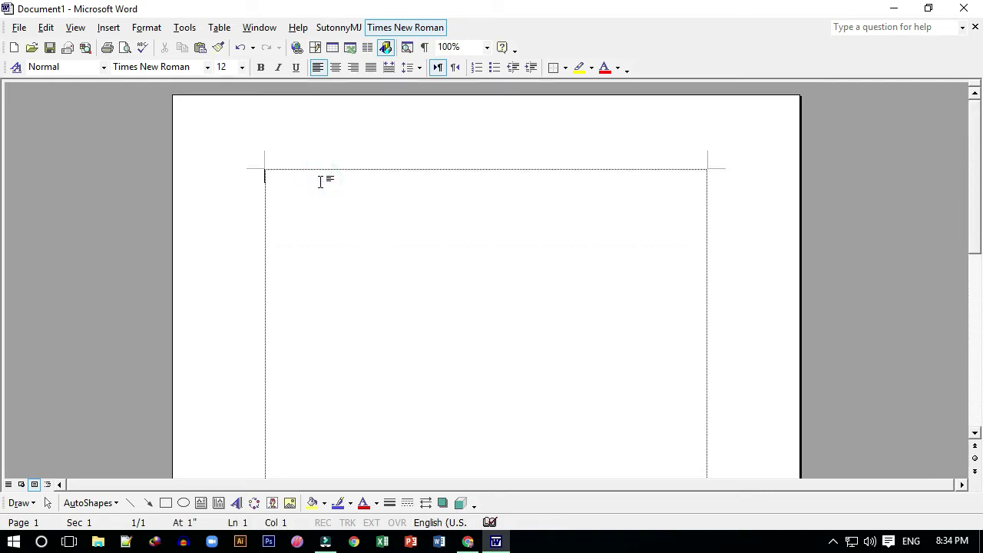
key(Return)
key(Return)
key(Return)
key(Return)
key(Return)
key(Return)
key(Return)
key(Return)
key(Return)
key(Return)
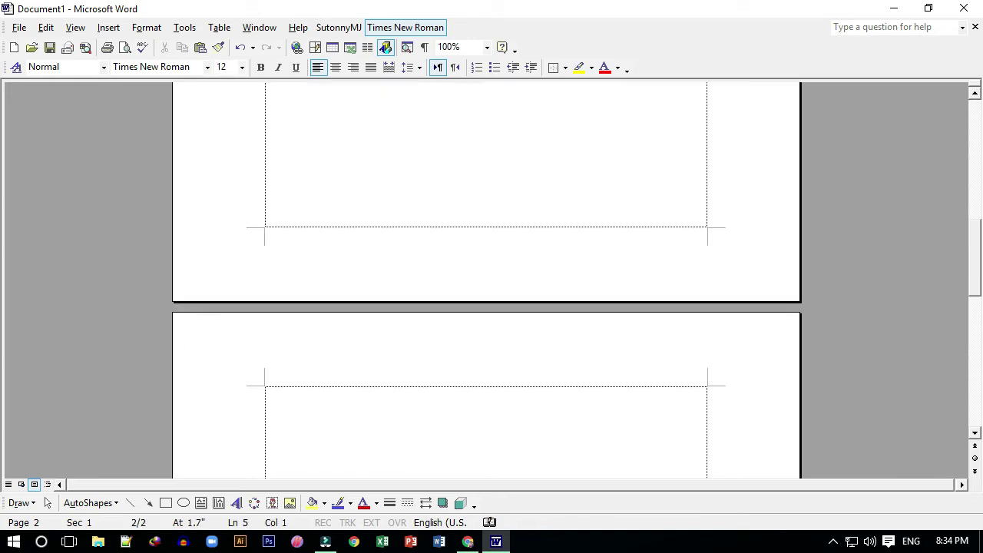
key(Return)
key(Return)
key(Return)
key(Return)
key(Return)
key(Return)
key(Return)
key(Return)
key(Return)
key(Return)
key(Return)
key(Return)
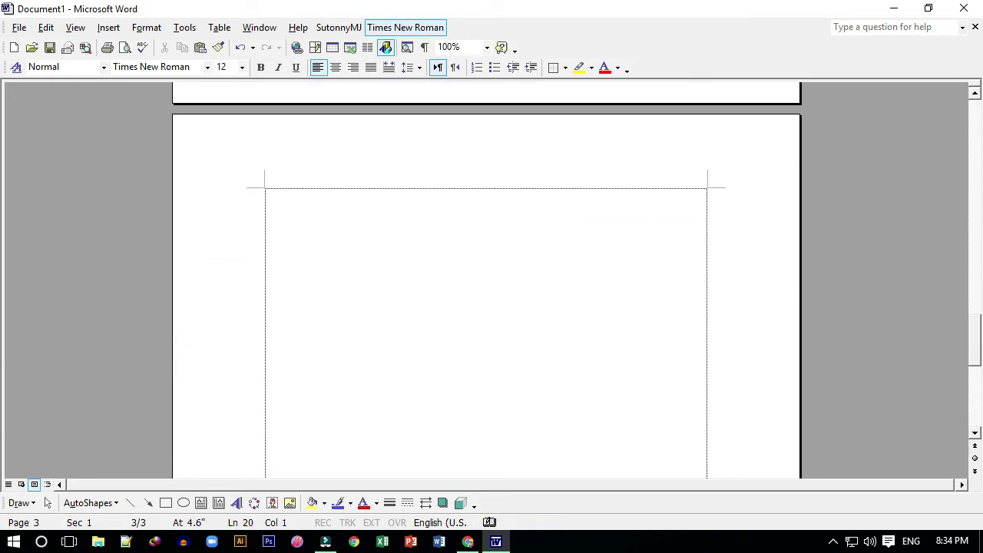
key(Return)
key(Return)
key(Return)
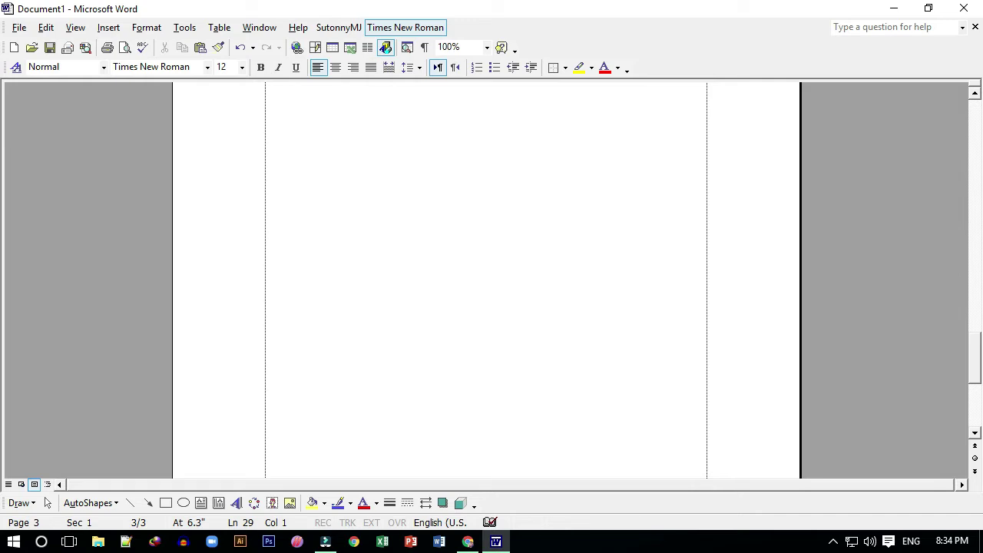
key(ctrl+a)
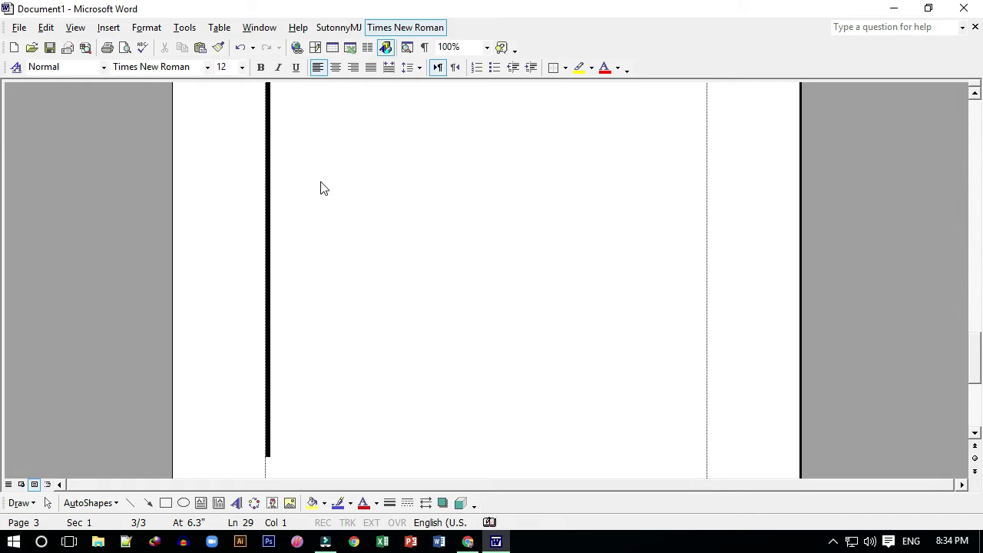
key(Delete)
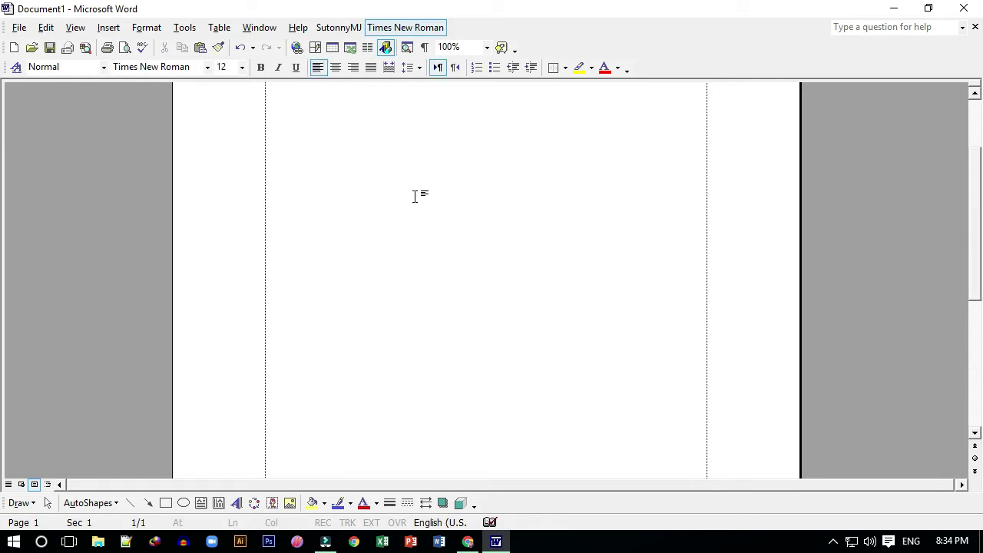
Insert a page break at the top of page 1 with Ctrl+Enter to create page 2
scroll(415, 188, down, 1)
scroll(413, 188, down, 3)
scroll(414, 187, down, 2)
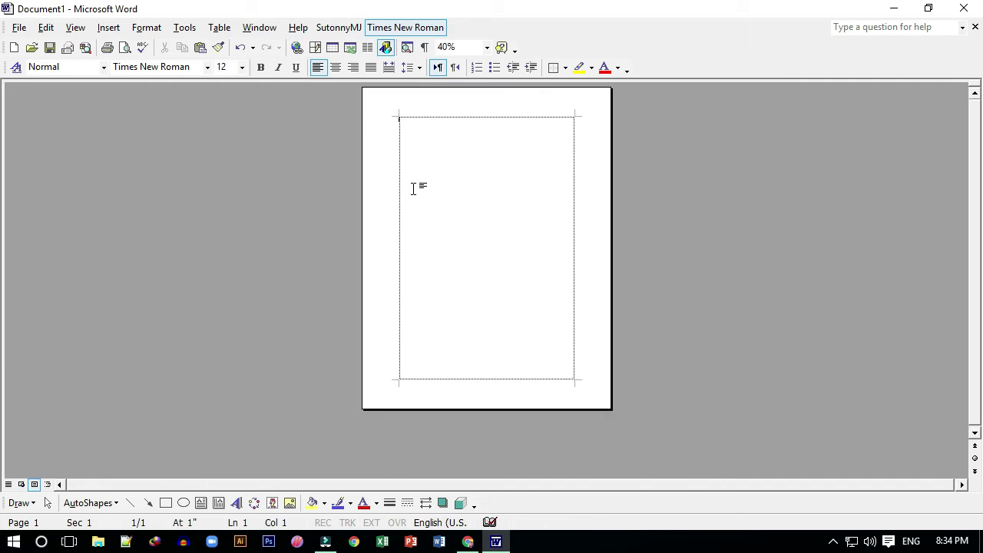
scroll(418, 187, down, 2)
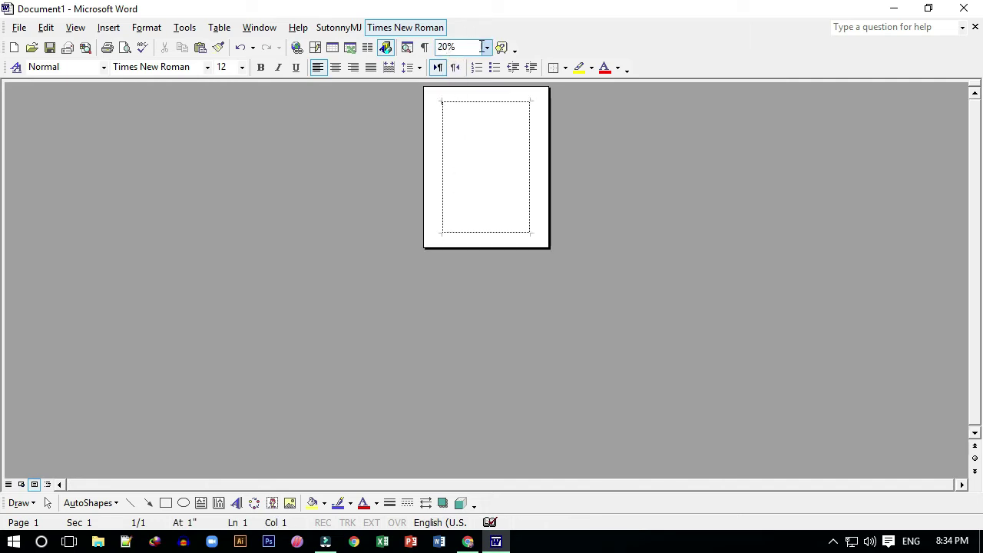
scroll(474, 81, up, 1)
scroll(474, 80, up, 2)
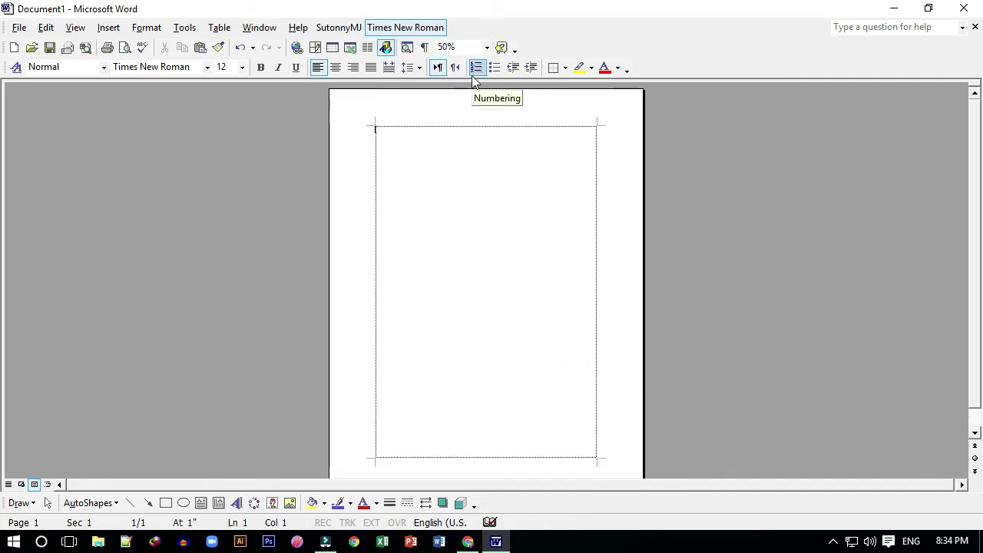
scroll(438, 175, up, 2)
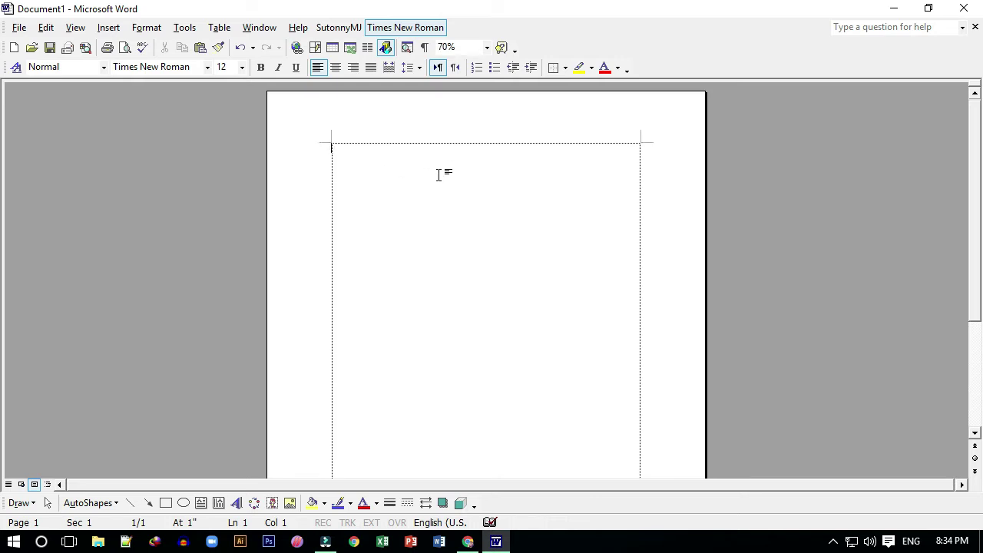
scroll(438, 175, up, 2)
scroll(438, 175, up, 1)
scroll(439, 175, down, 4)
scroll(436, 175, down, 2)
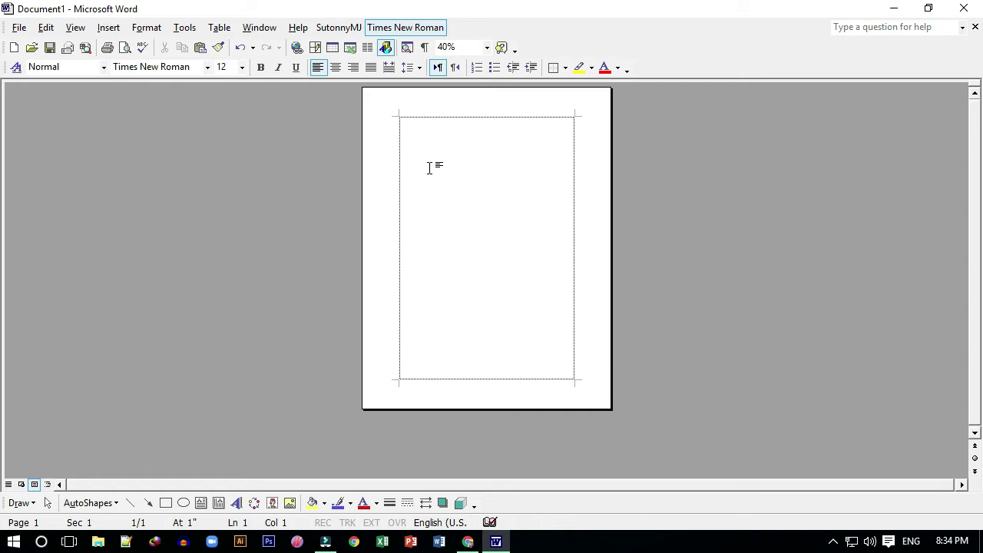
click(411, 118)
key(ctrl+Return)
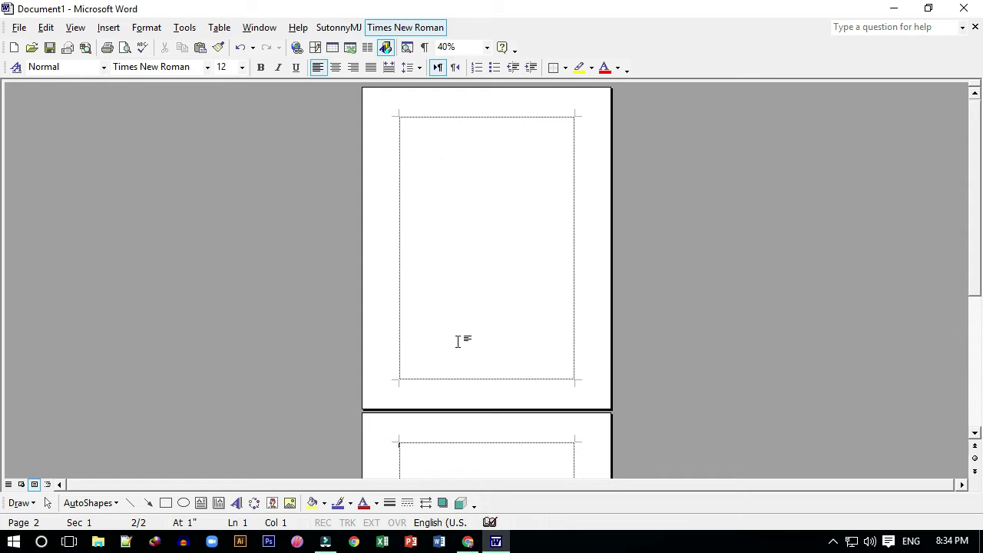
Add a second page break to create page 3, then return to the top of page 1
scroll(432, 423, down, 5)
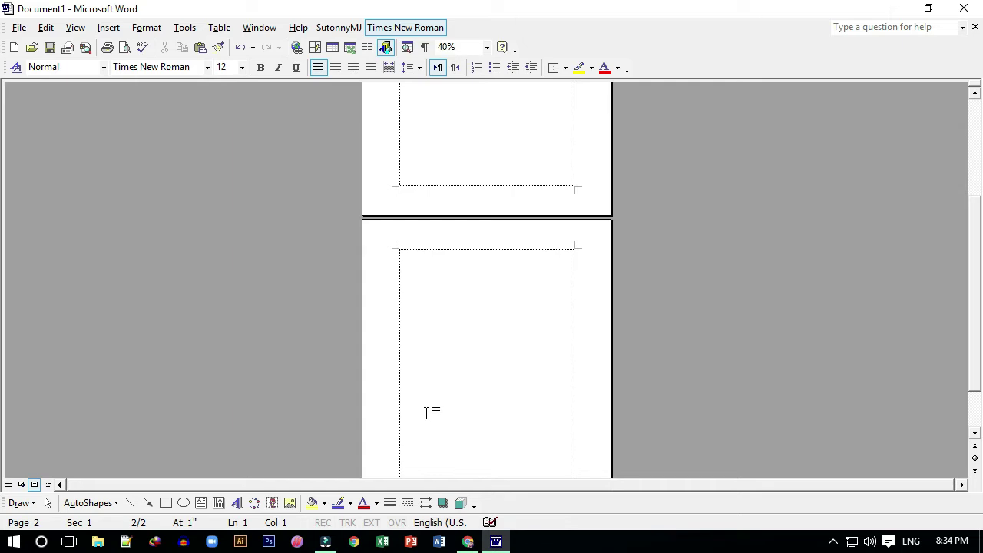
key(ctrl+Return)
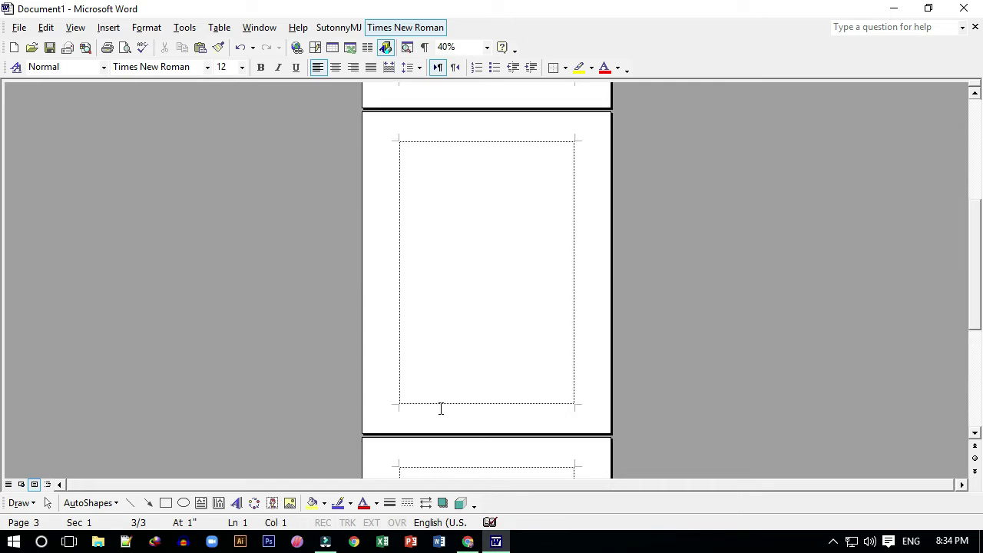
scroll(441, 409, up, 1)
scroll(441, 408, up, 2)
scroll(441, 408, up, 3)
scroll(441, 409, up, 3)
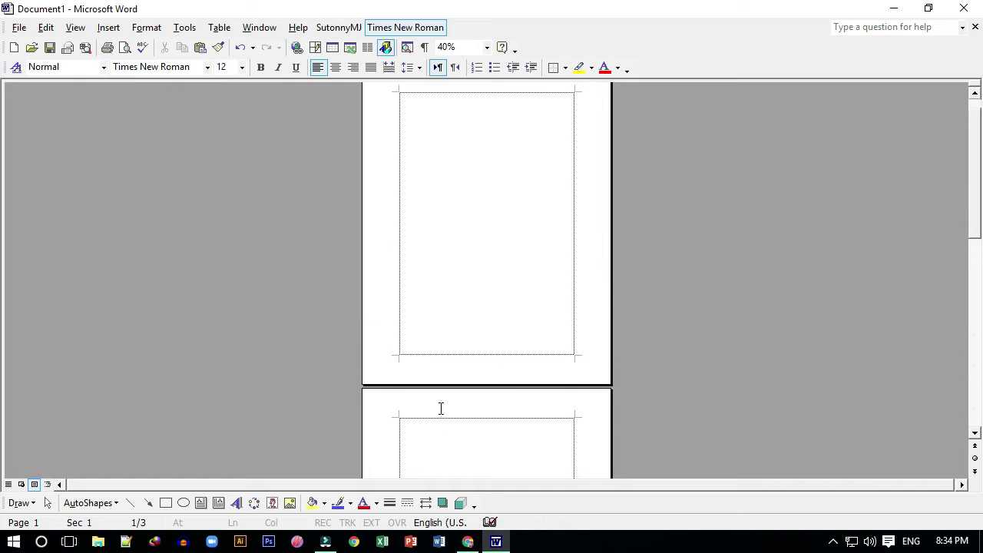
scroll(441, 409, up, 2)
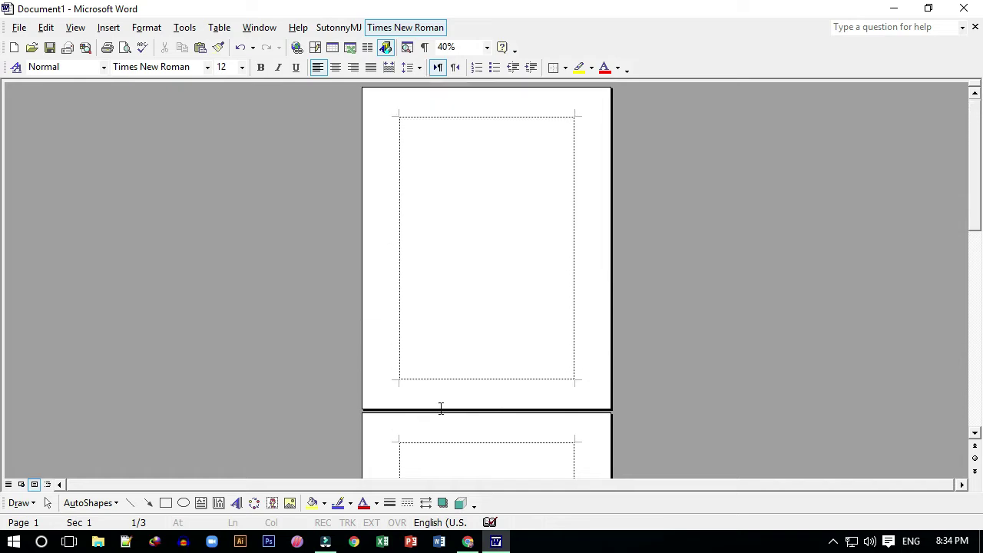
click(408, 118)
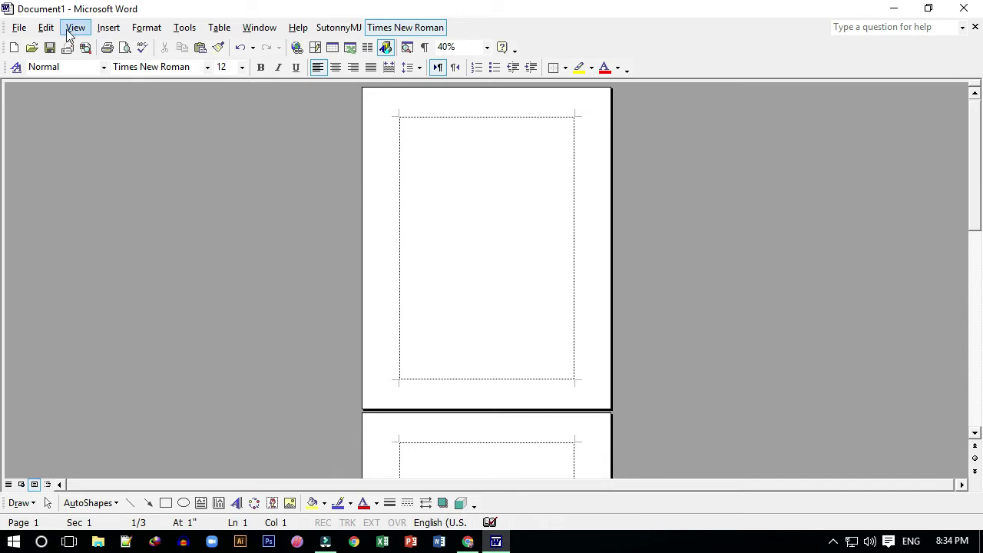
Open the Insert > Break dialog and cancel it without inserting anything
click(108, 28)
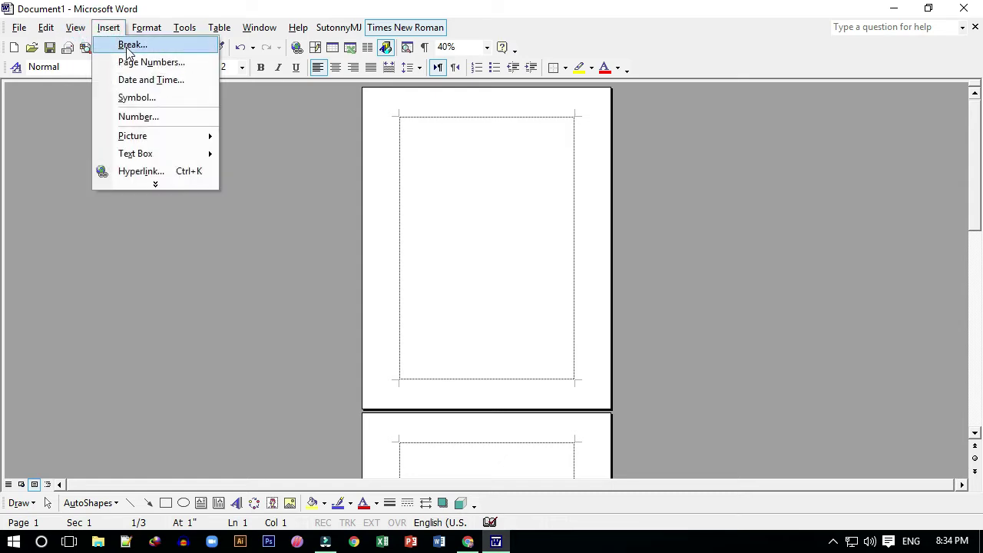
click(128, 46)
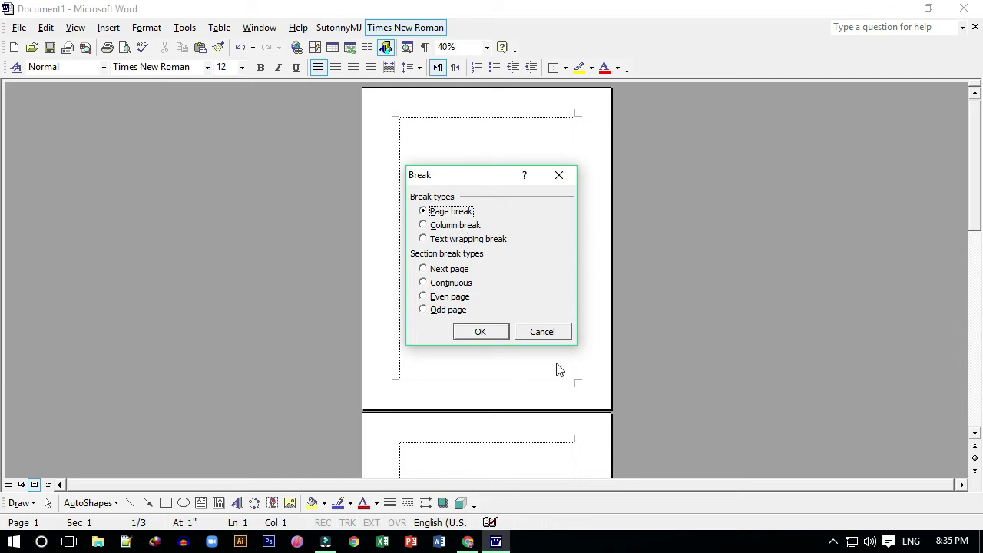
click(551, 337)
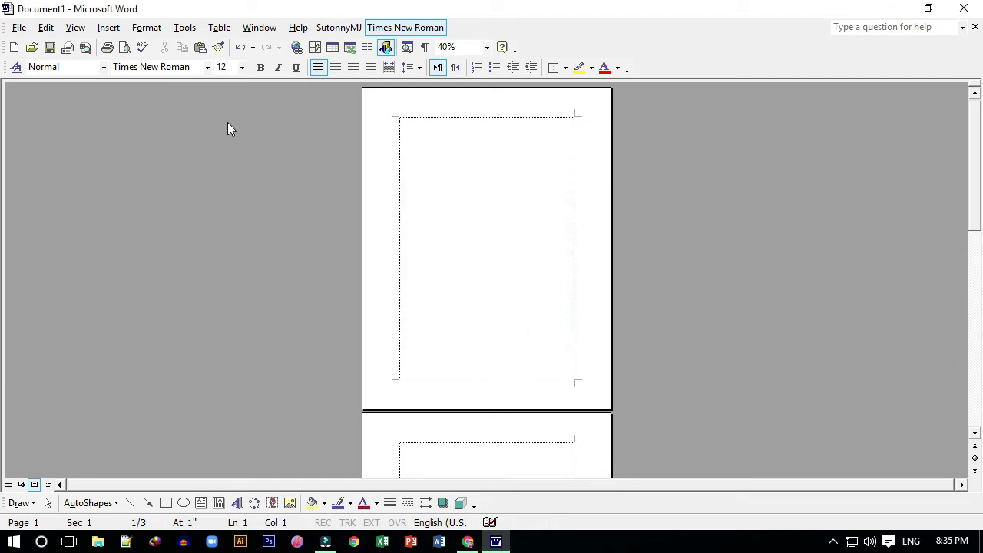
Reopen the Insert menu to show its full list of options
click(117, 32)
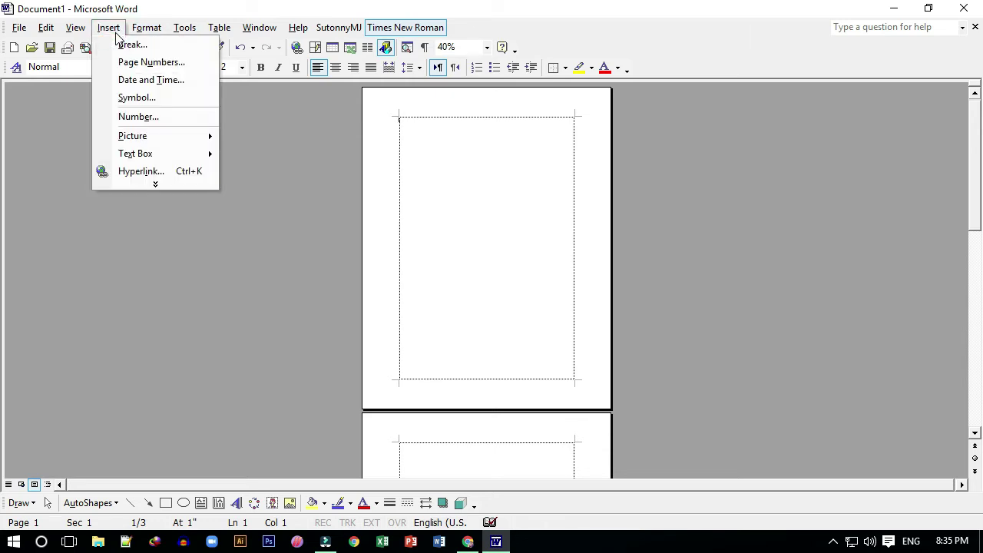
mouse_move(136, 34)
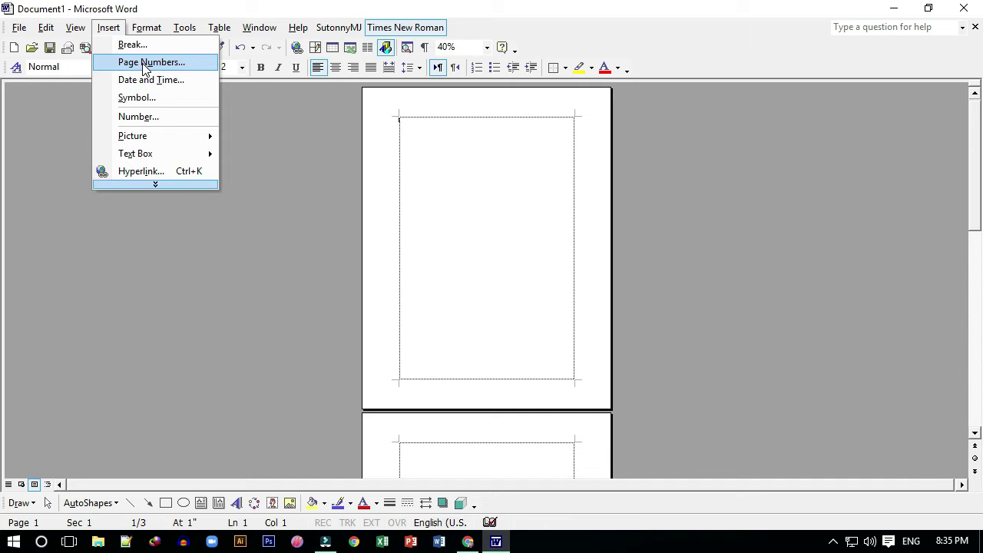
mouse_move(76, 28)
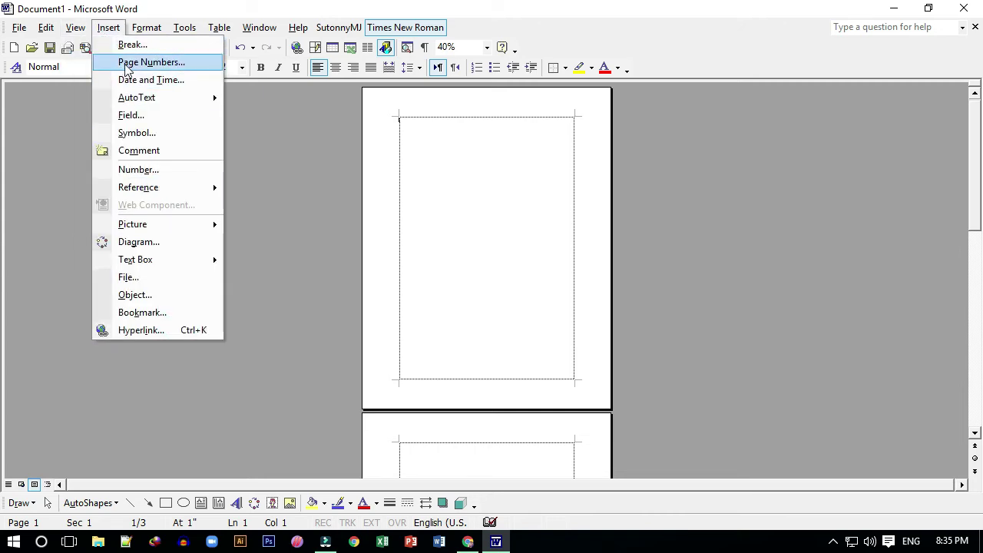
Add page numbers centred in the header at the top of each page
click(128, 69)
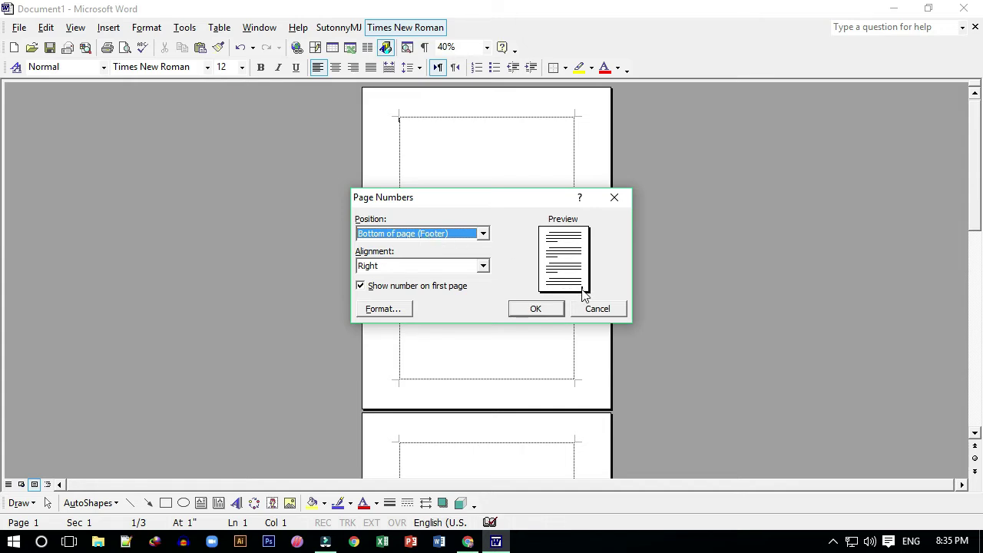
click(428, 268)
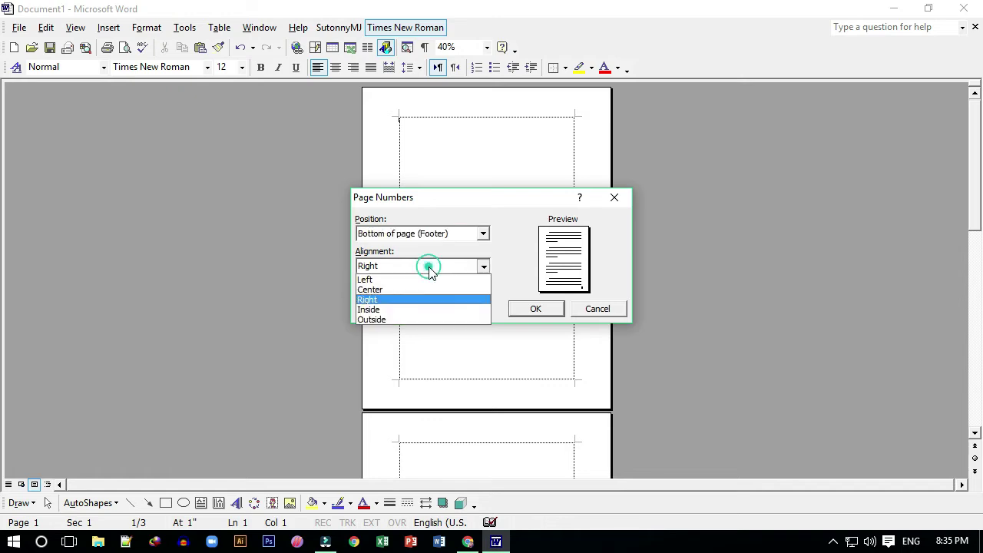
click(424, 291)
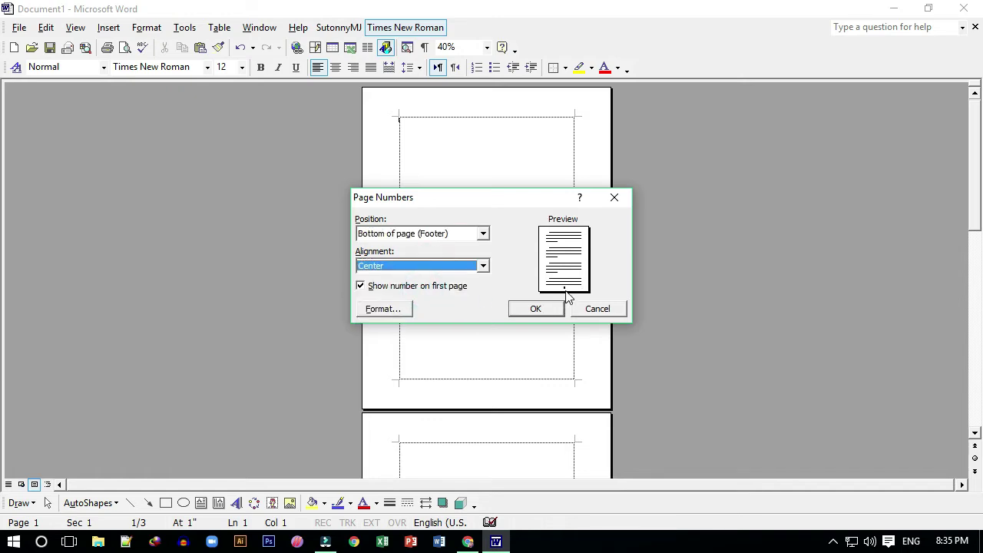
click(431, 267)
click(420, 279)
click(419, 266)
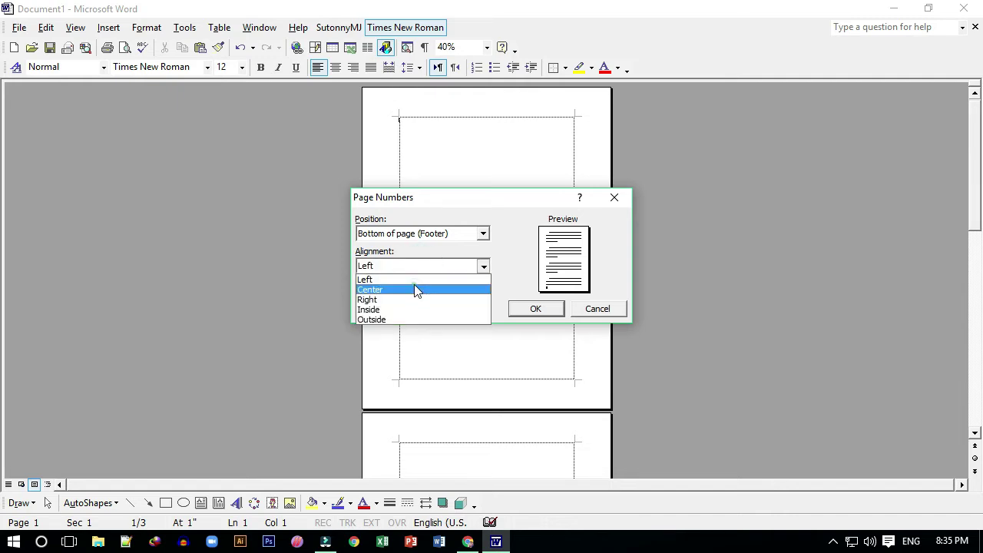
click(417, 288)
click(413, 236)
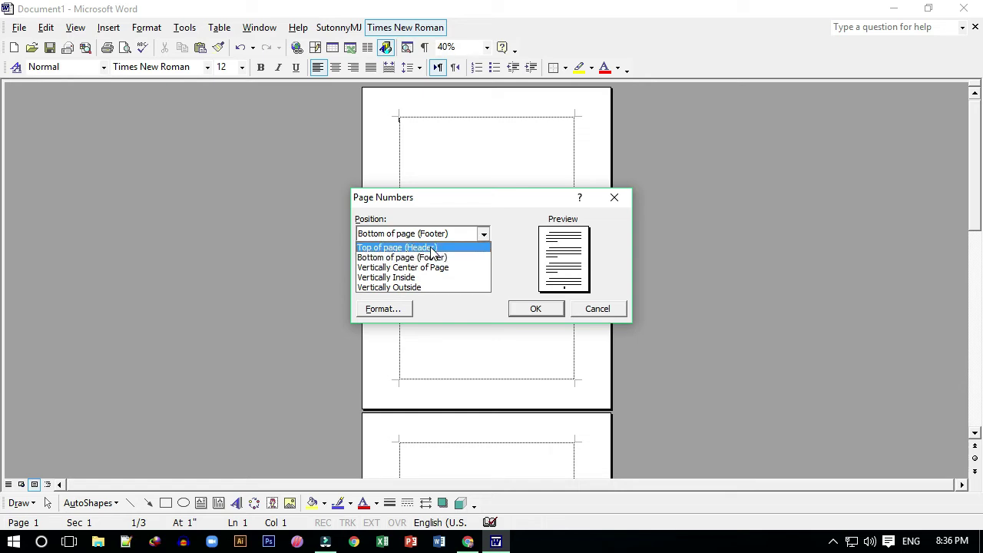
click(434, 253)
click(546, 310)
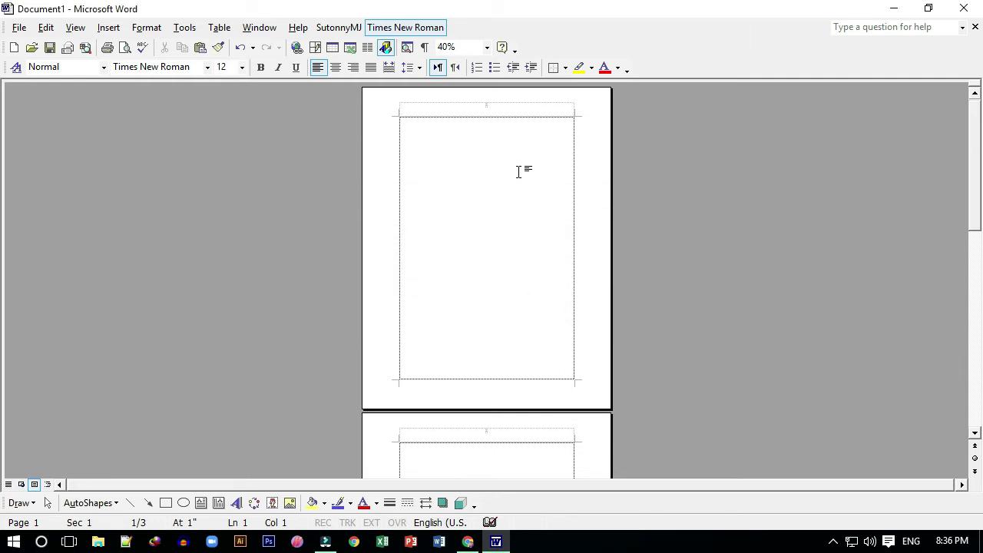
Insert a page break on page 3 with Ctrl+Enter, creating a blank page 4
ctrl+scroll(518, 172, up, 2)
ctrl+scroll(520, 169, up, 4)
ctrl+scroll(520, 169, up, 2)
ctrl+scroll(518, 172, up, 1)
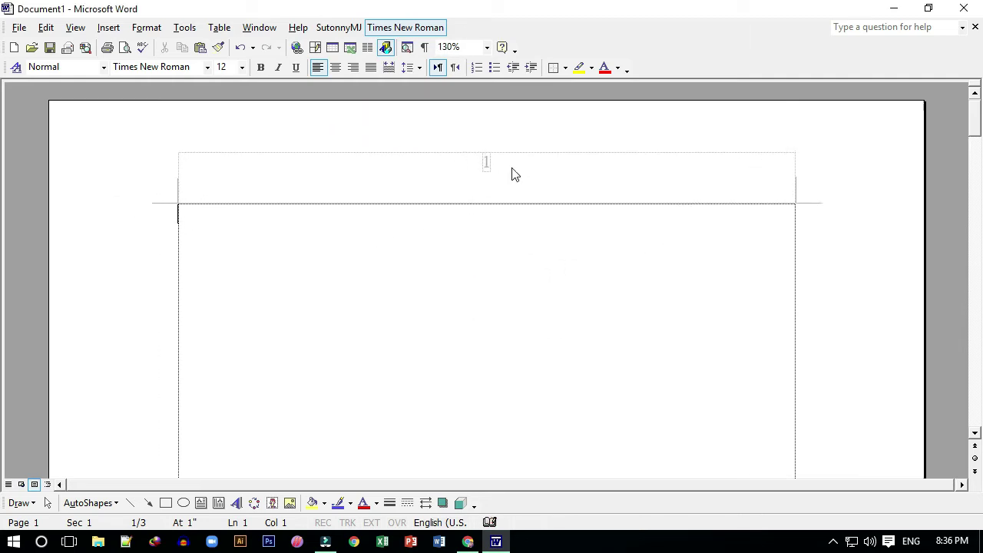
ctrl+scroll(511, 173, up, 2)
ctrl+scroll(434, 196, down, 1)
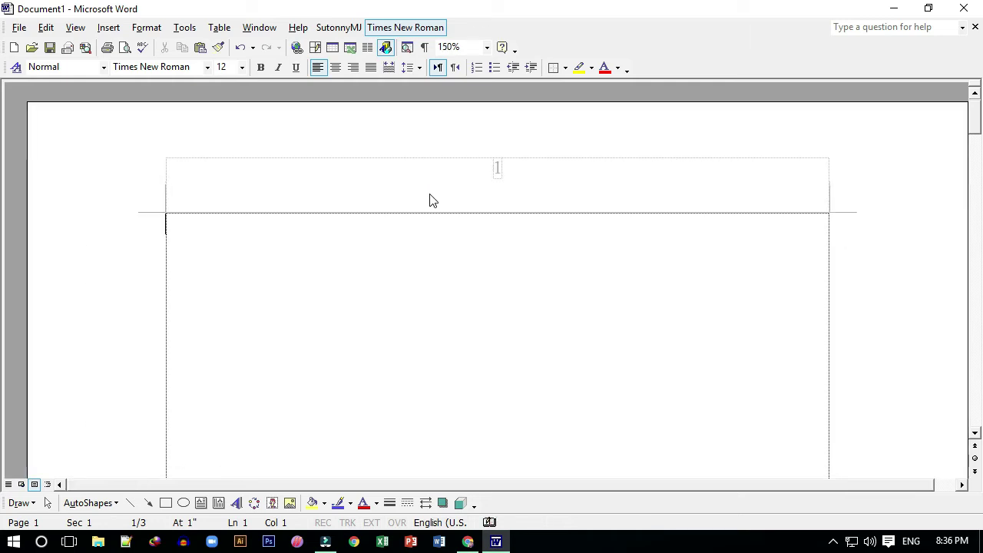
ctrl+scroll(430, 198, down, 4)
scroll(430, 196, down, 5)
scroll(430, 200, down, 5)
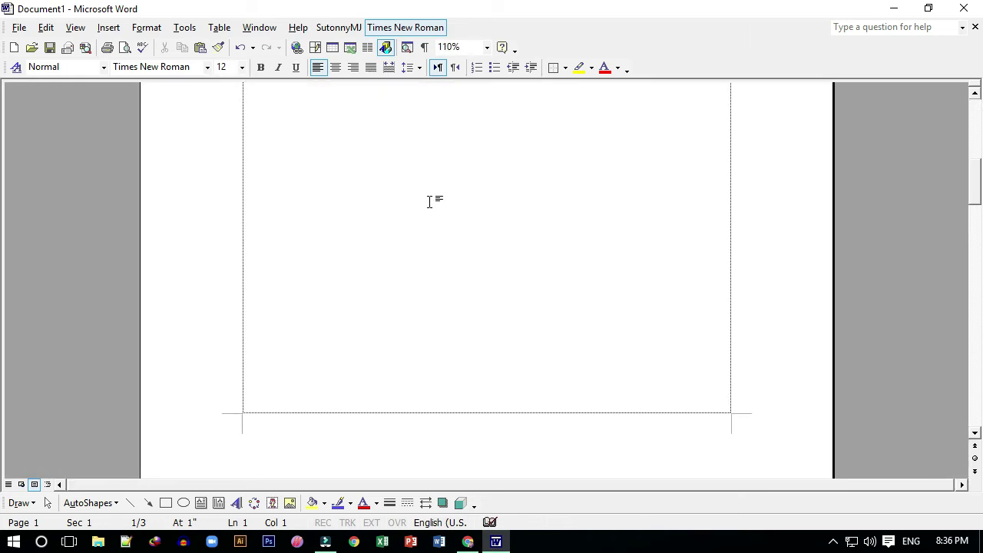
scroll(430, 208, down, 4)
scroll(445, 246, down, 3)
click(457, 272)
scroll(458, 268, down, 1)
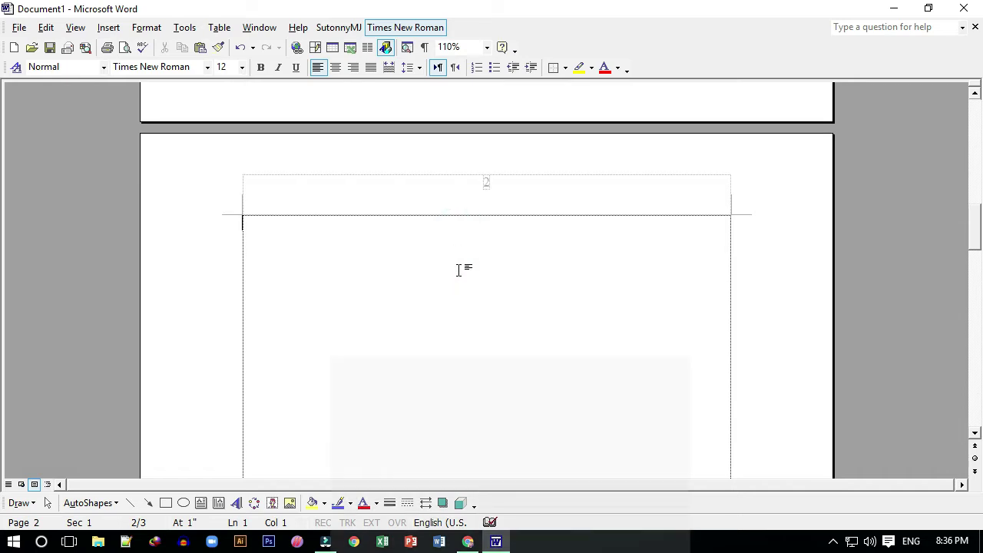
scroll(415, 297, down, 3)
scroll(418, 294, down, 3)
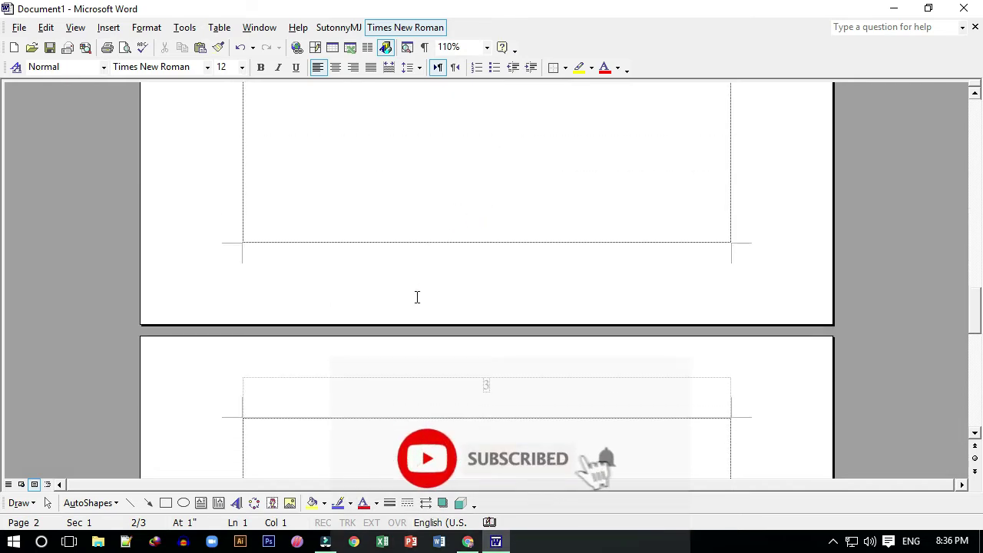
scroll(417, 294, down, 3)
click(472, 263)
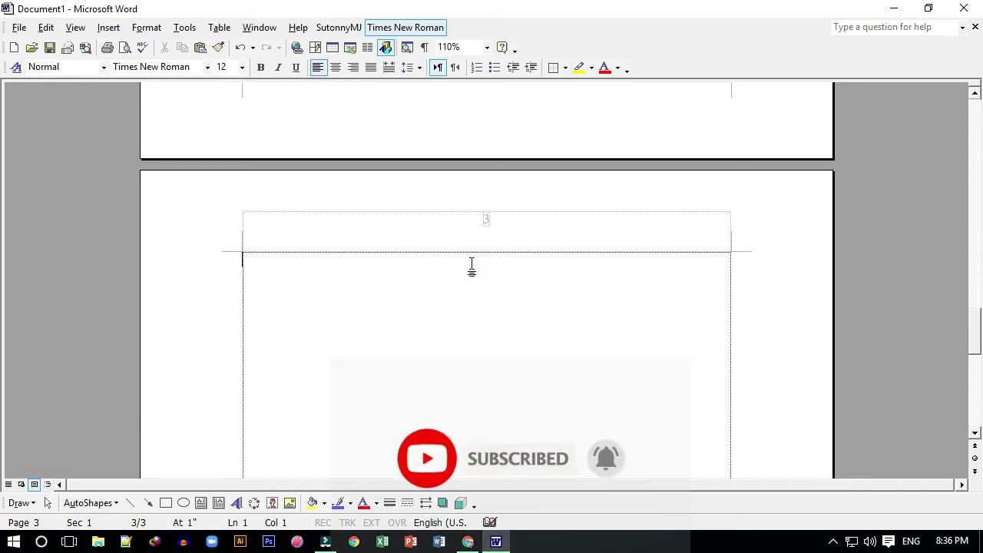
key(ctrl+Return)
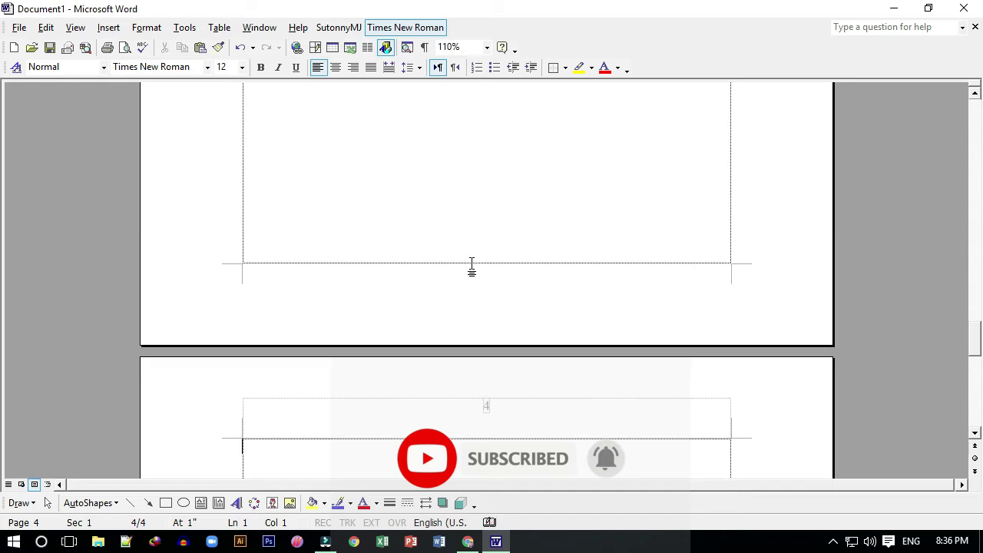
scroll(471, 265, down, 3)
scroll(470, 272, down, 1)
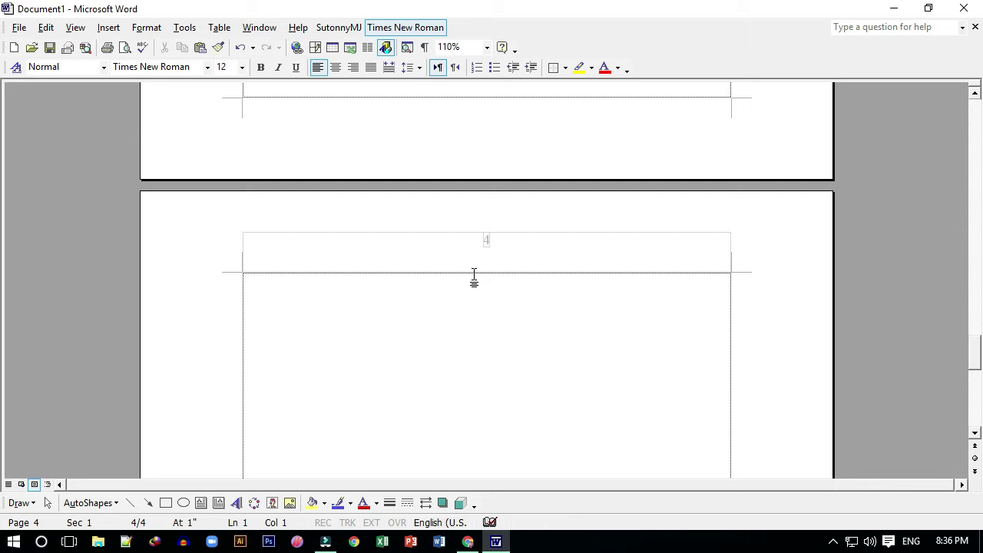
click(108, 29)
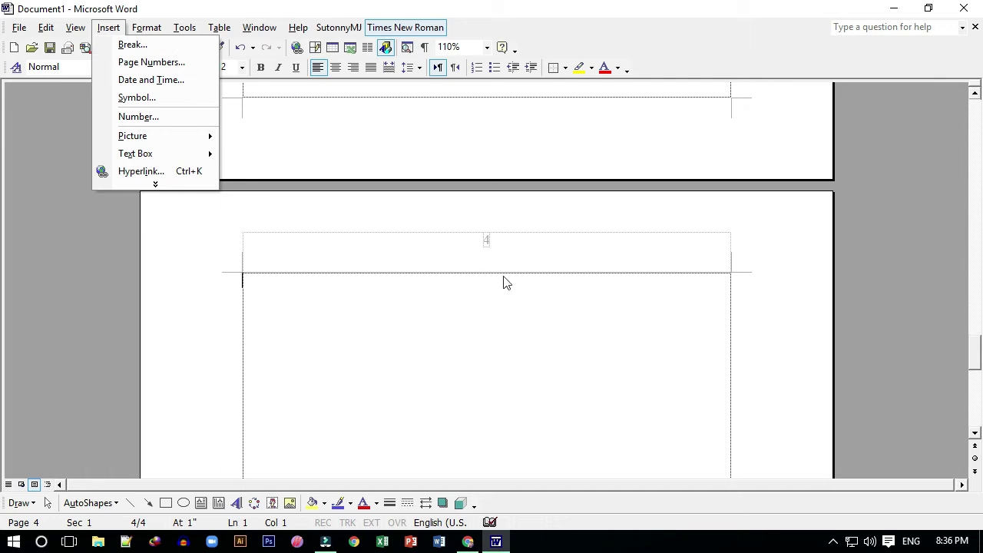
Delete the page number from the header and return to the body text
click(487, 238)
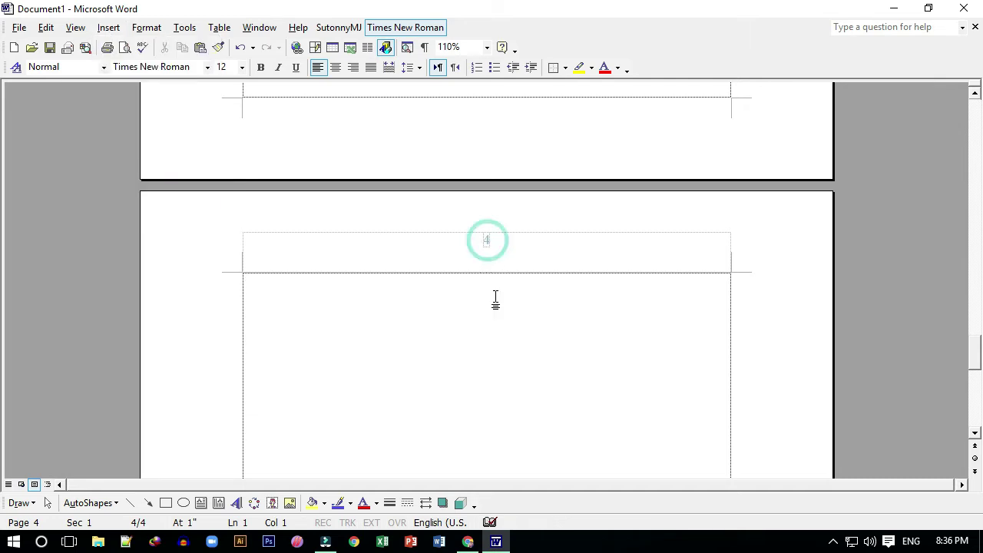
click(487, 238)
click(488, 242)
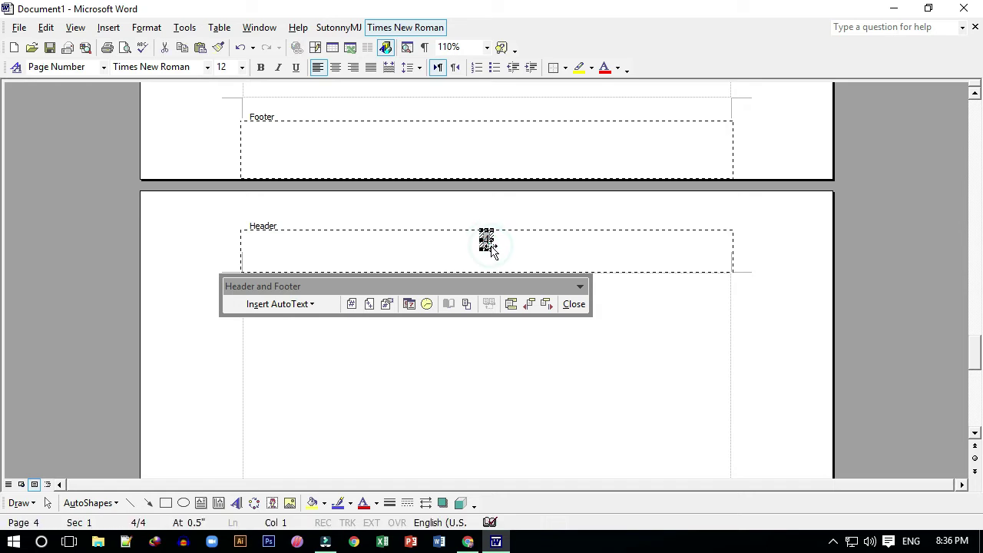
click(574, 304)
scroll(561, 302, up, 15)
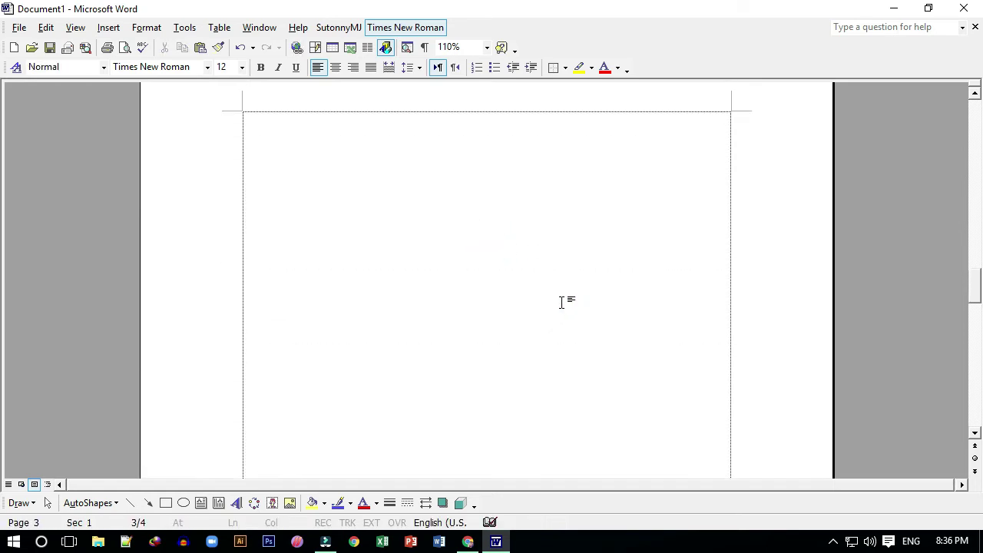
scroll(562, 302, up, 4)
scroll(562, 302, up, 4)
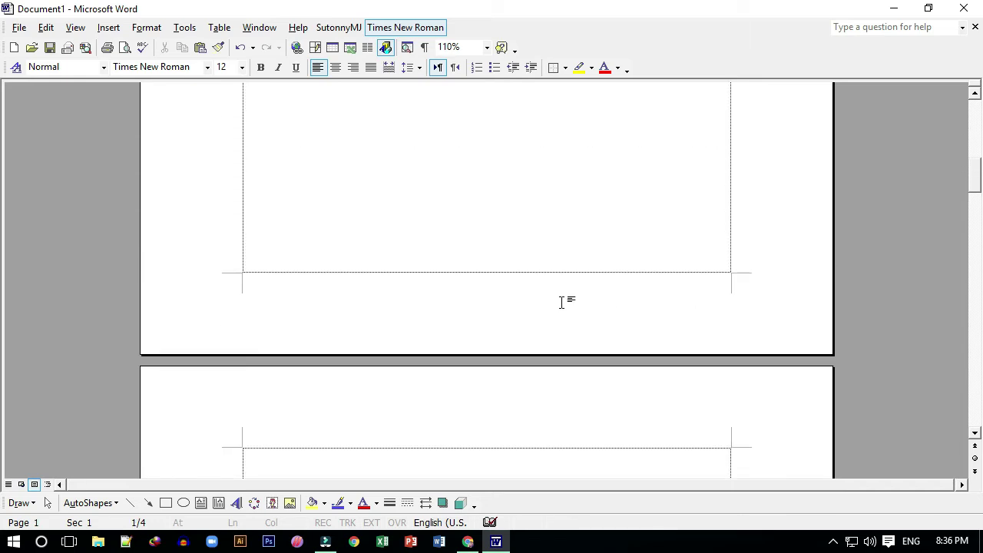
scroll(561, 302, up, 4)
scroll(561, 302, up, 3)
scroll(561, 302, up, 1)
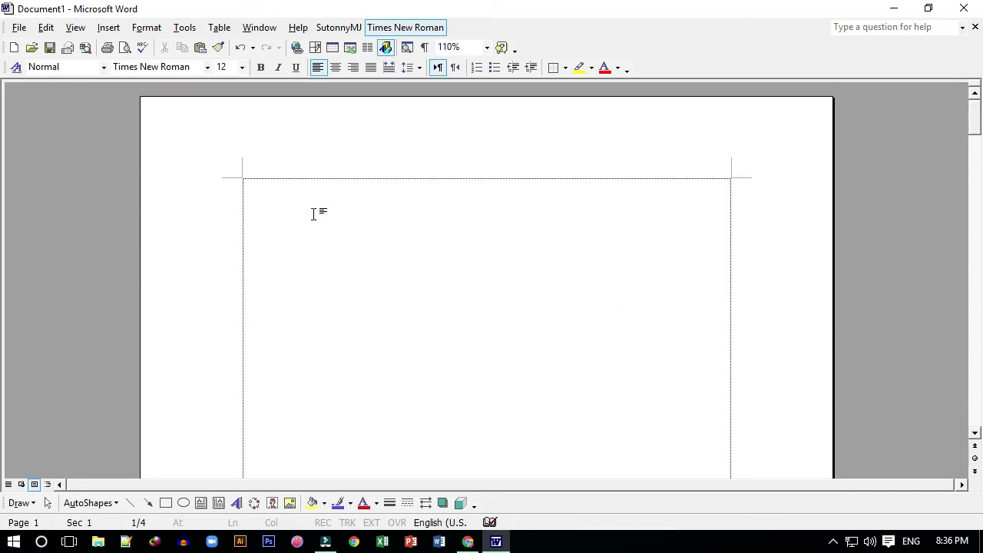
Insert the date and time 11/17/2020 8:37:27 PM in the full date-with-seconds format
click(115, 29)
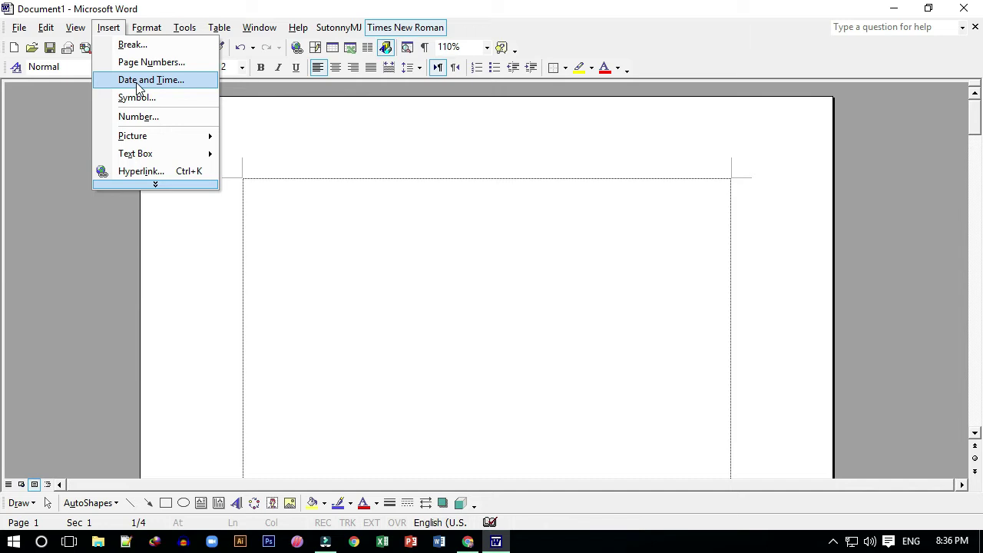
click(138, 82)
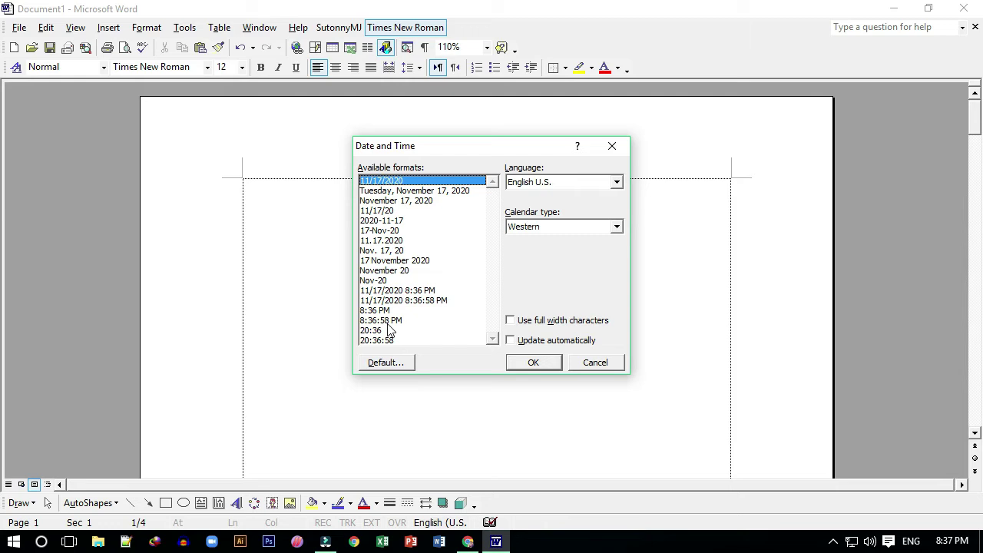
click(591, 362)
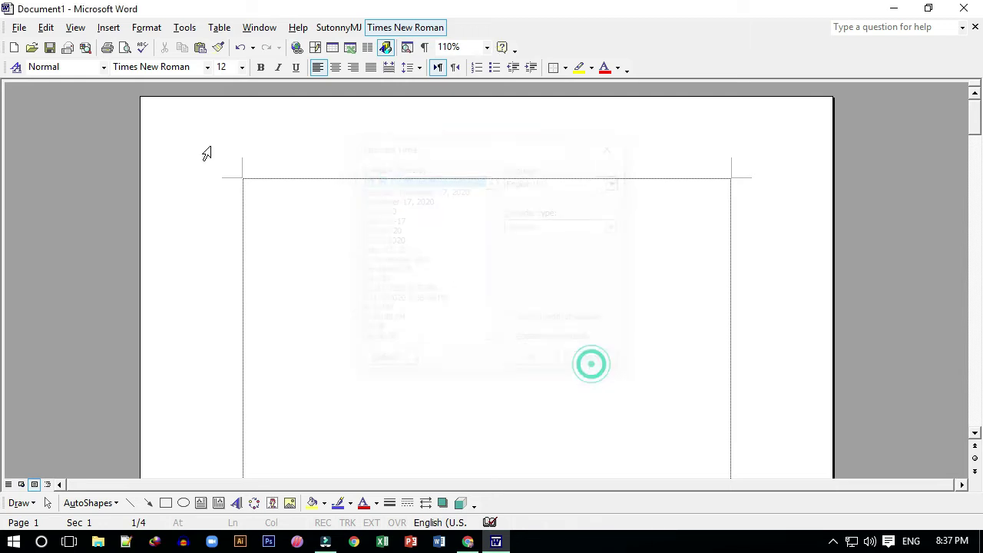
click(115, 29)
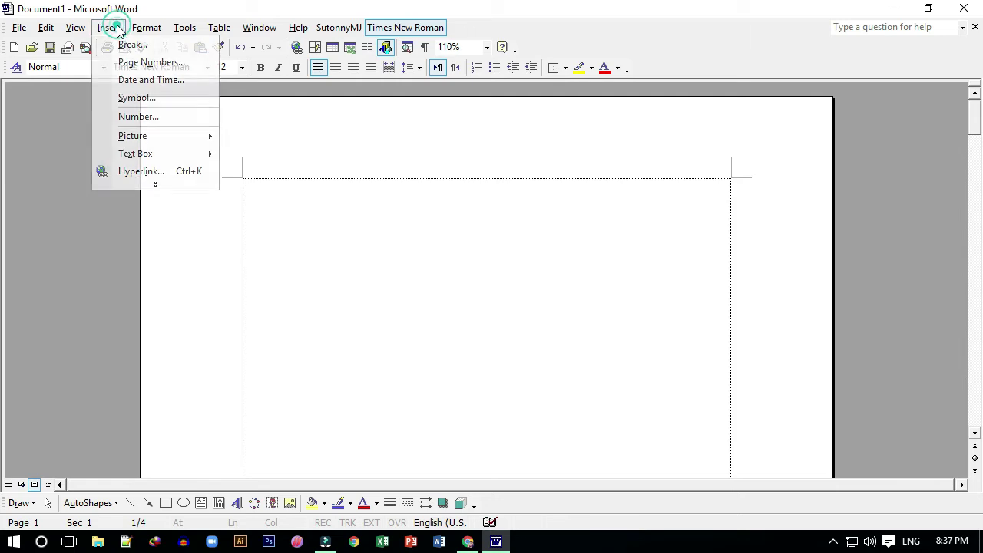
click(151, 80)
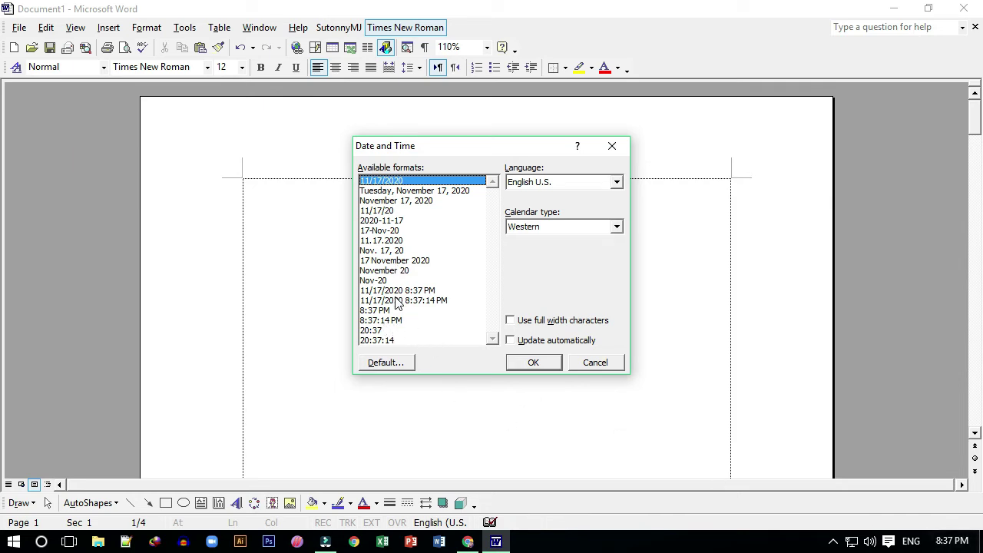
click(386, 321)
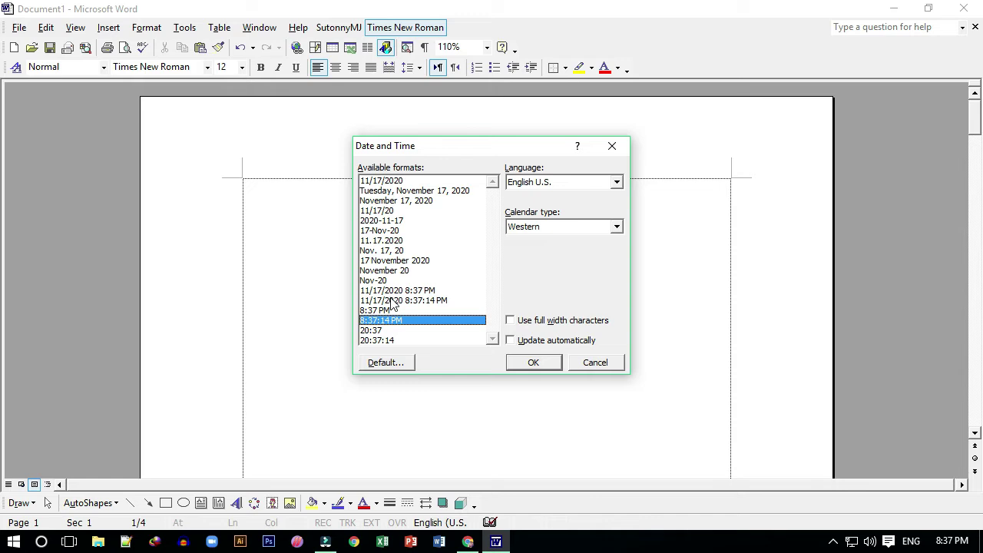
click(394, 301)
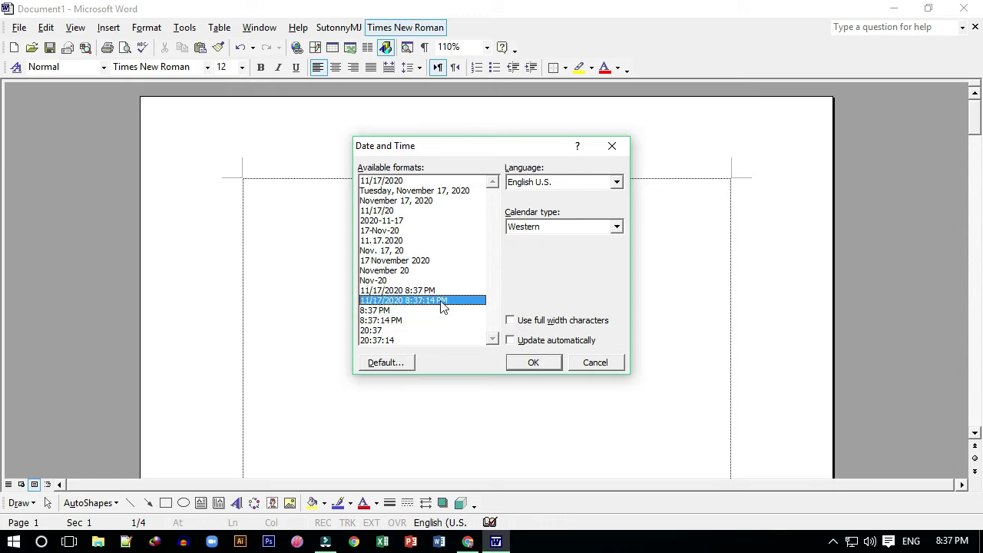
click(547, 361)
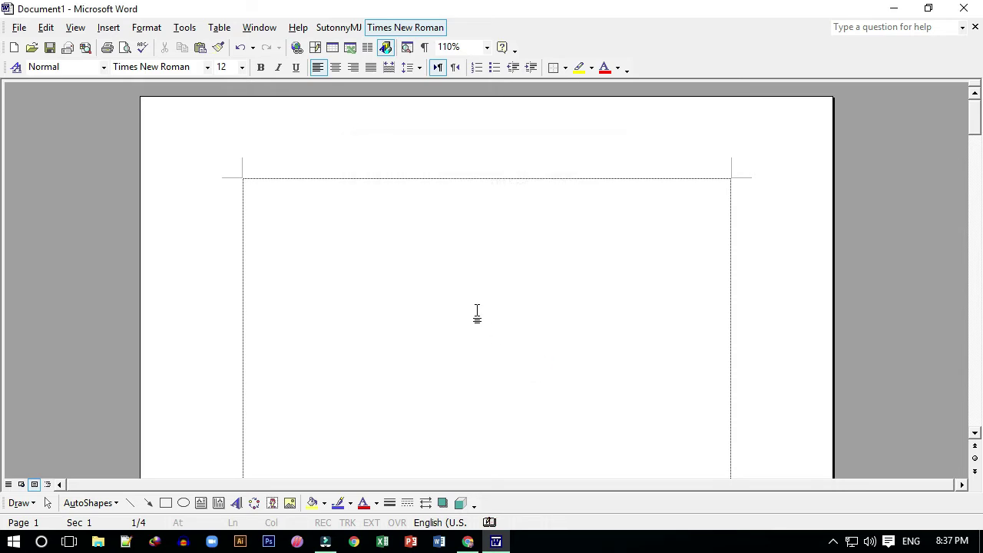
Start a new line after the date at the top of page 4
click(372, 203)
scroll(380, 206, down, 5)
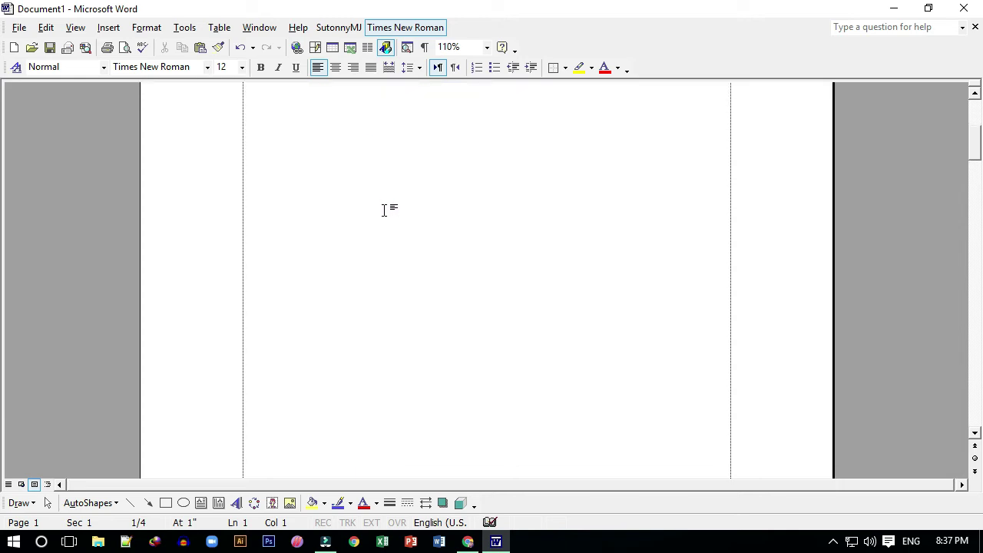
scroll(384, 210, down, 5)
scroll(384, 211, down, 10)
scroll(385, 215, down, 13)
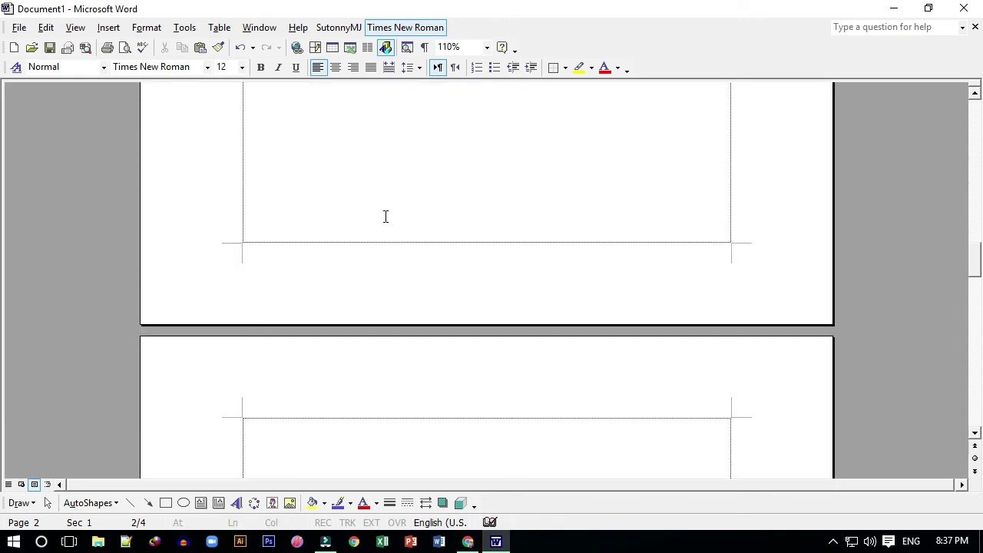
scroll(386, 221, down, 8)
scroll(385, 221, down, 3)
scroll(384, 220, down, 10)
scroll(384, 219, up, 2)
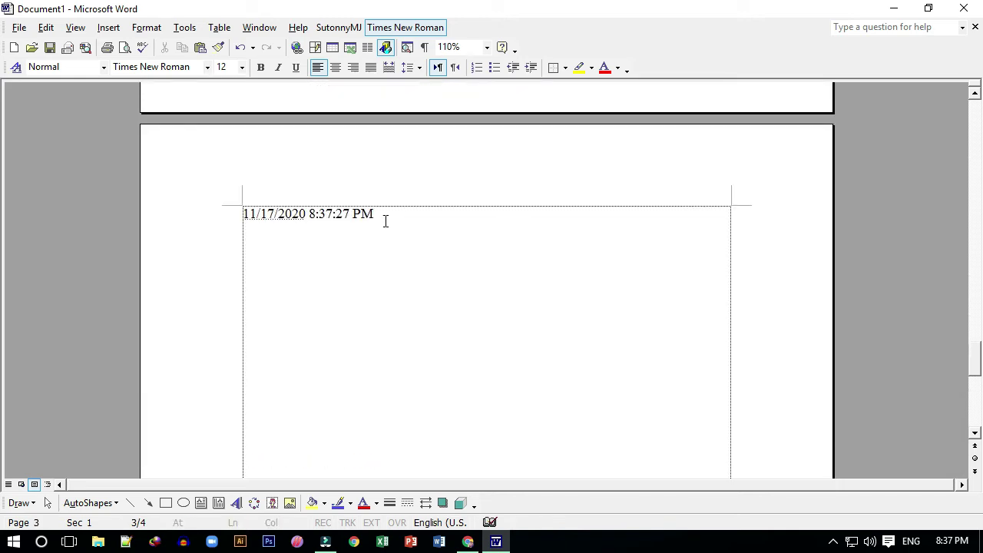
scroll(390, 243, up, 1)
click(395, 259)
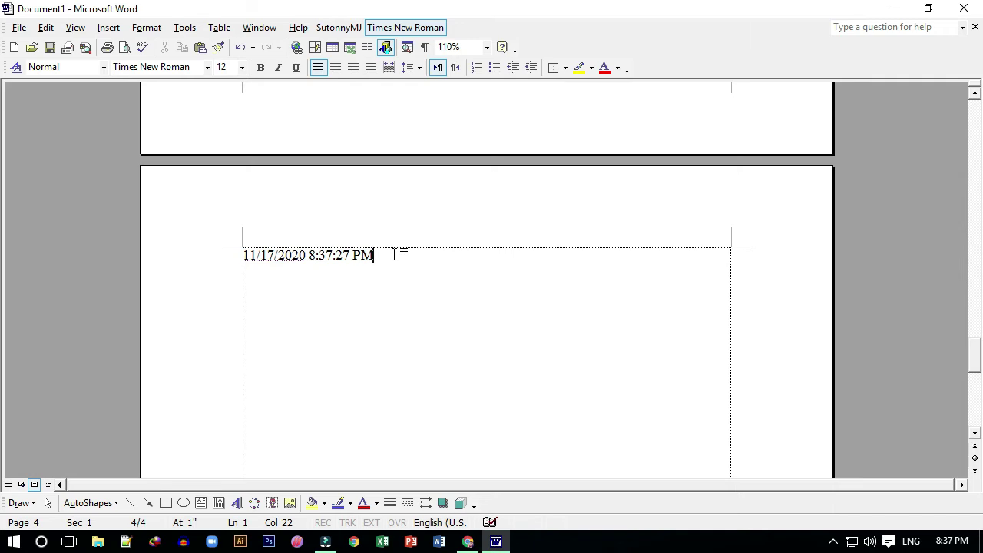
key(Return)
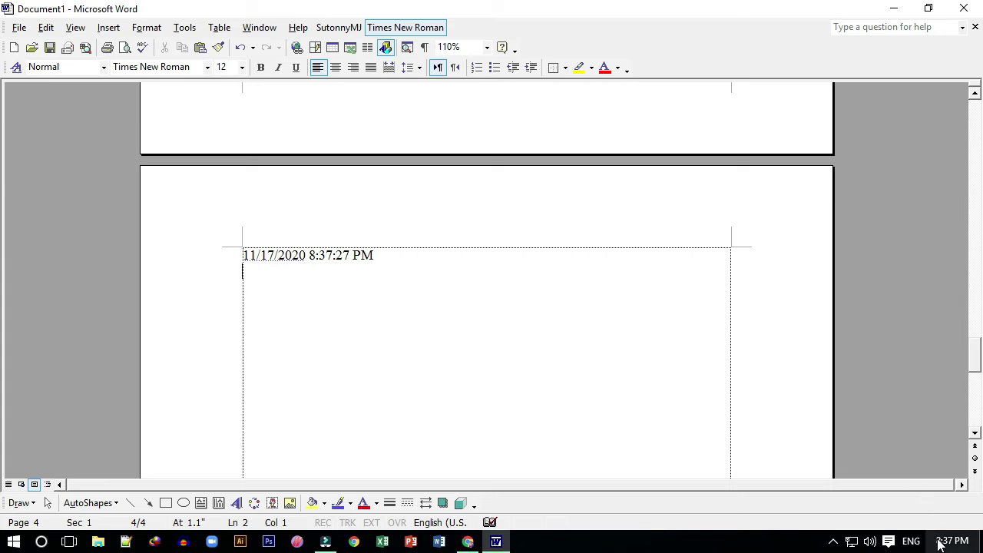
Insert the AutoText salutation 'Dear Madam or Sir:' on the line below the date
mouse_move(943, 545)
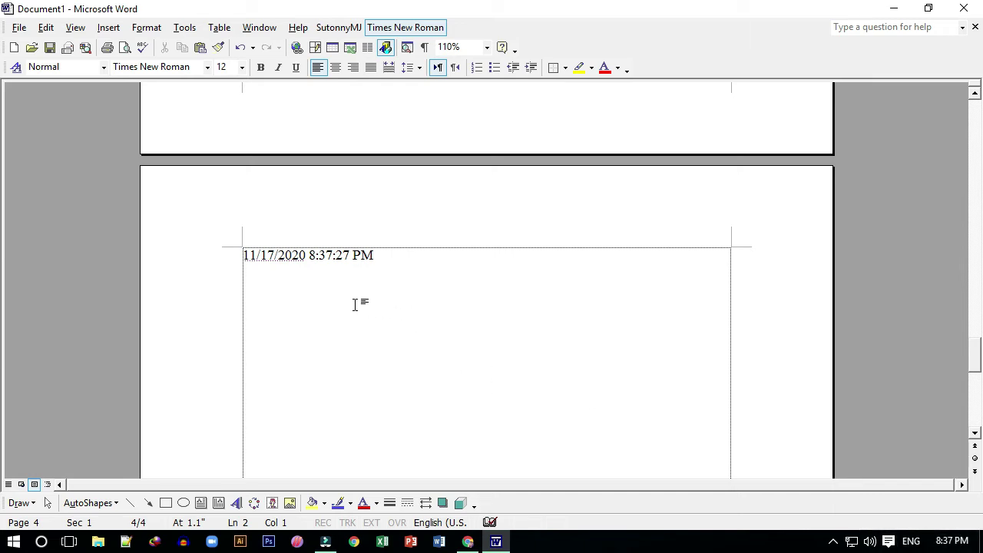
click(287, 285)
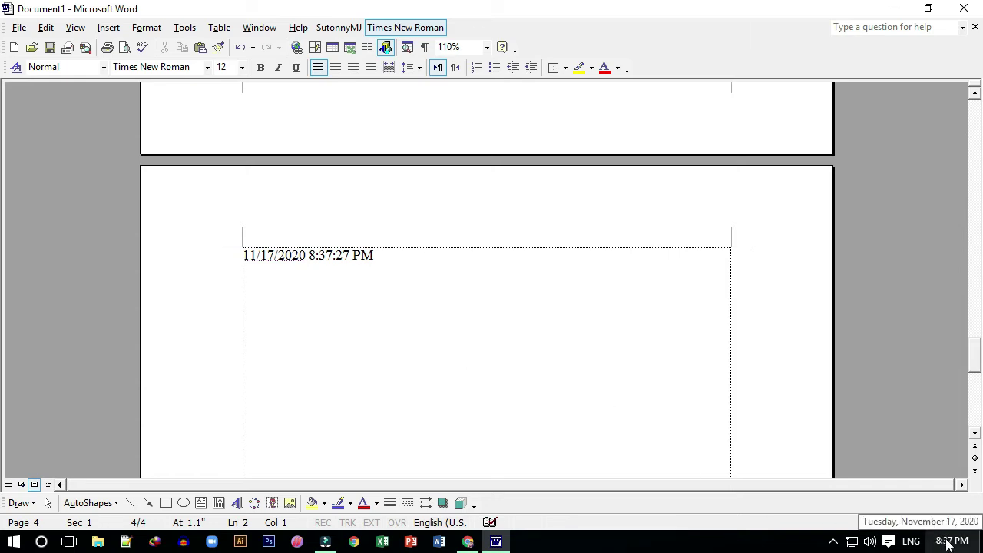
click(100, 30)
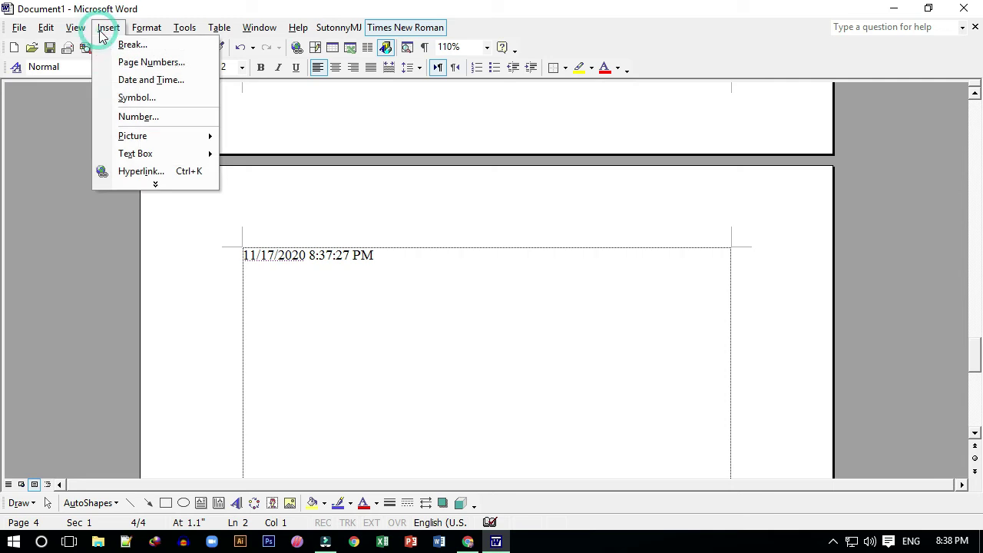
click(155, 186)
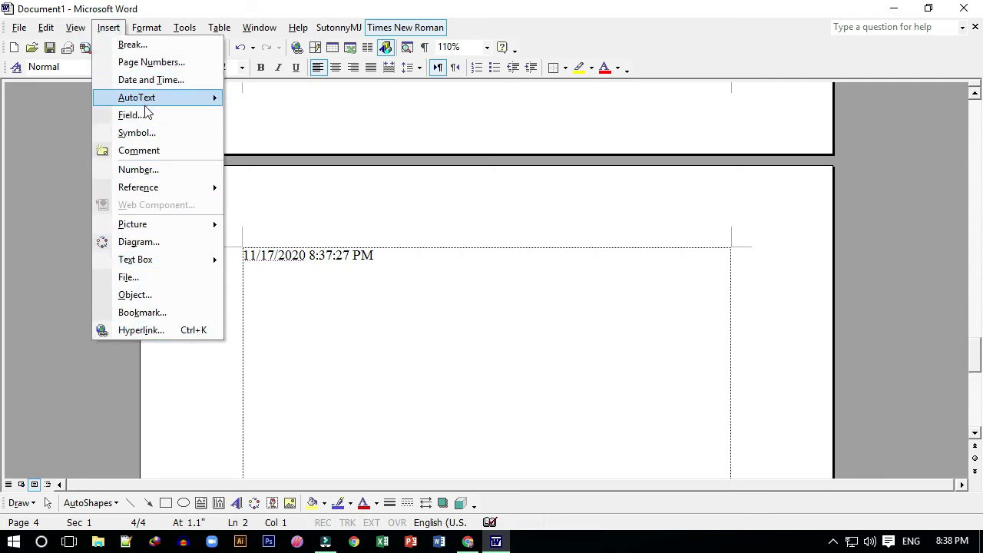
mouse_move(142, 98)
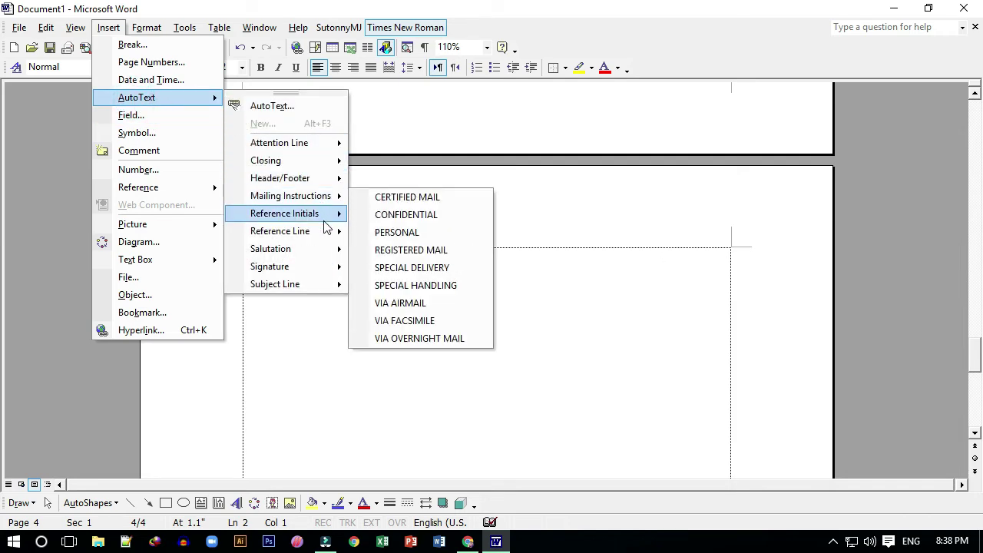
mouse_move(329, 196)
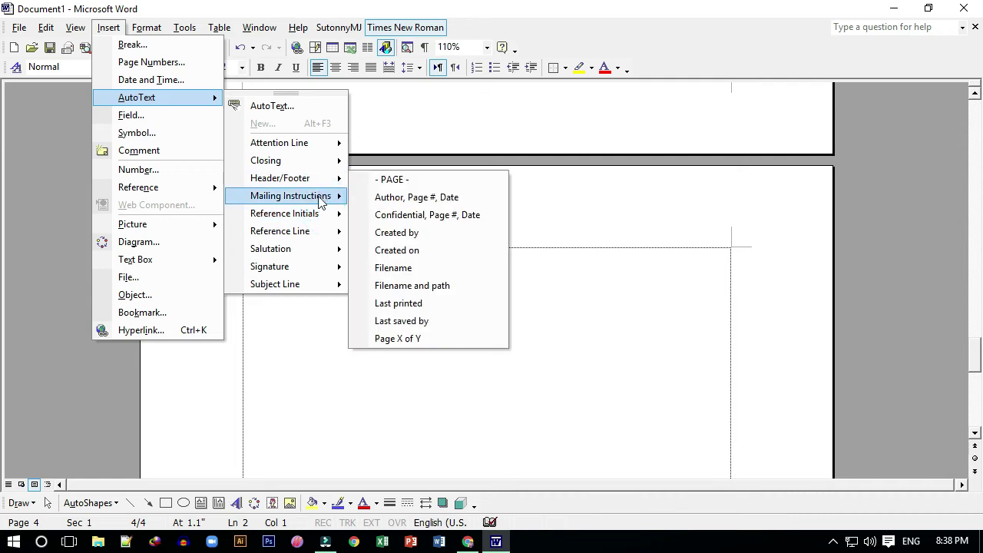
mouse_move(324, 272)
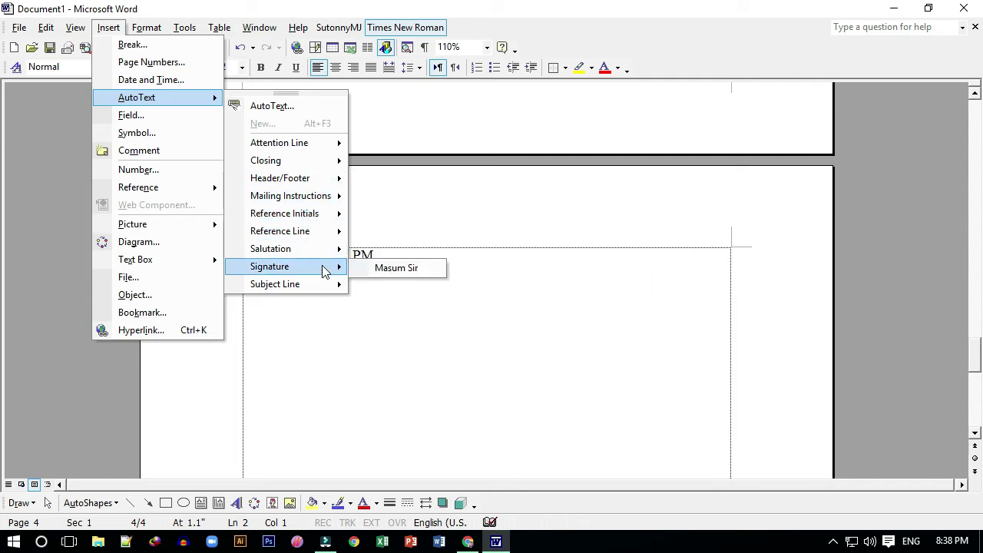
mouse_move(324, 232)
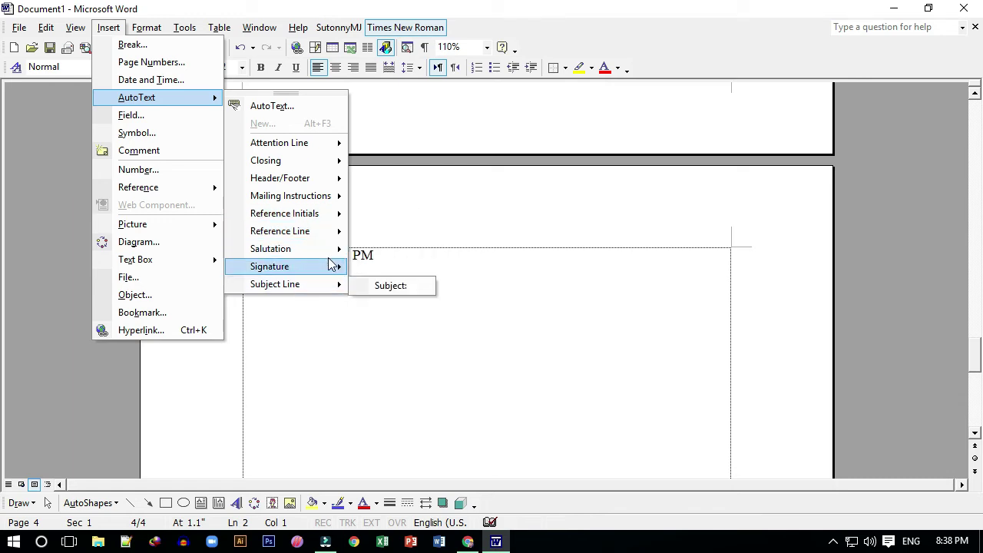
click(325, 254)
click(330, 263)
click(323, 250)
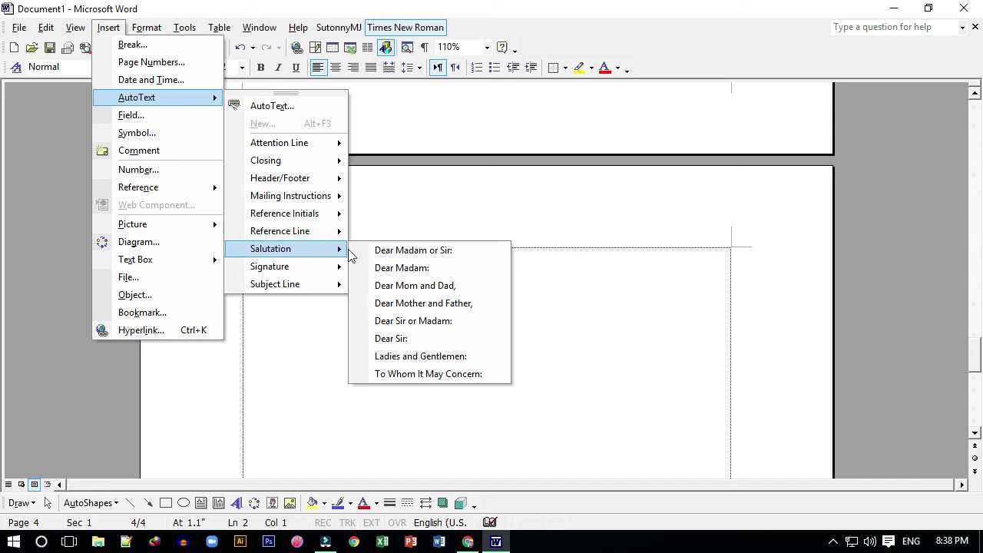
click(439, 257)
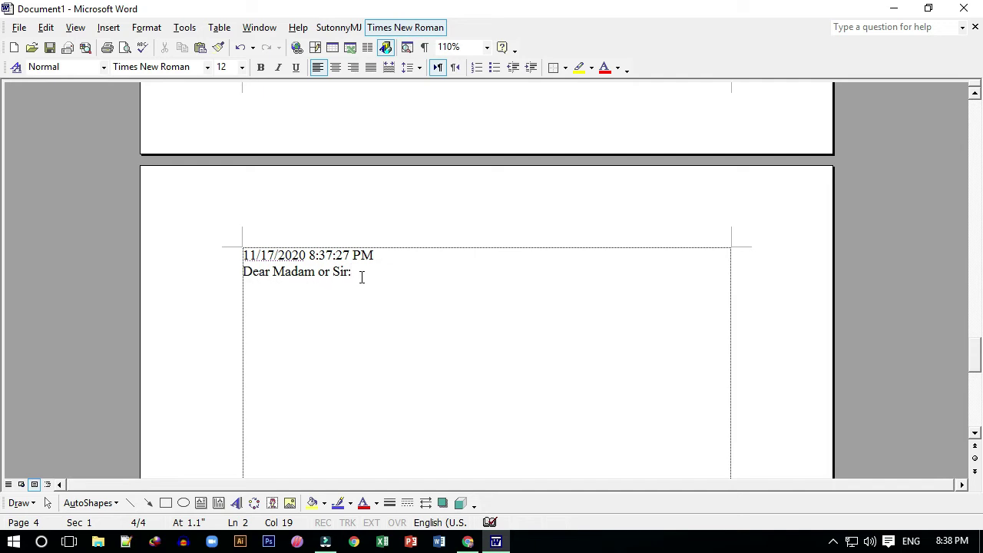
click(75, 28)
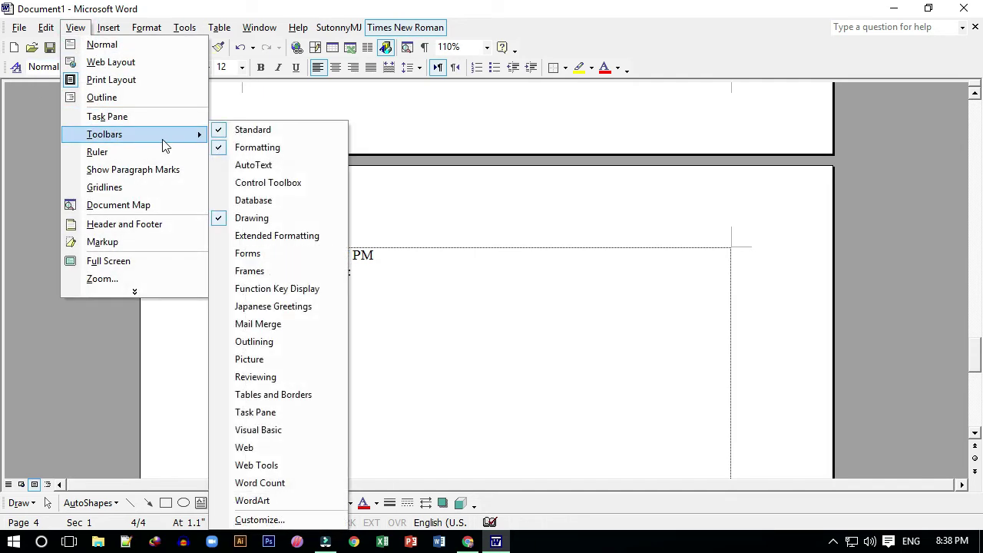
Open the Symbol dialog from the expanded Insert menu
mouse_move(133, 135)
mouse_move(108, 27)
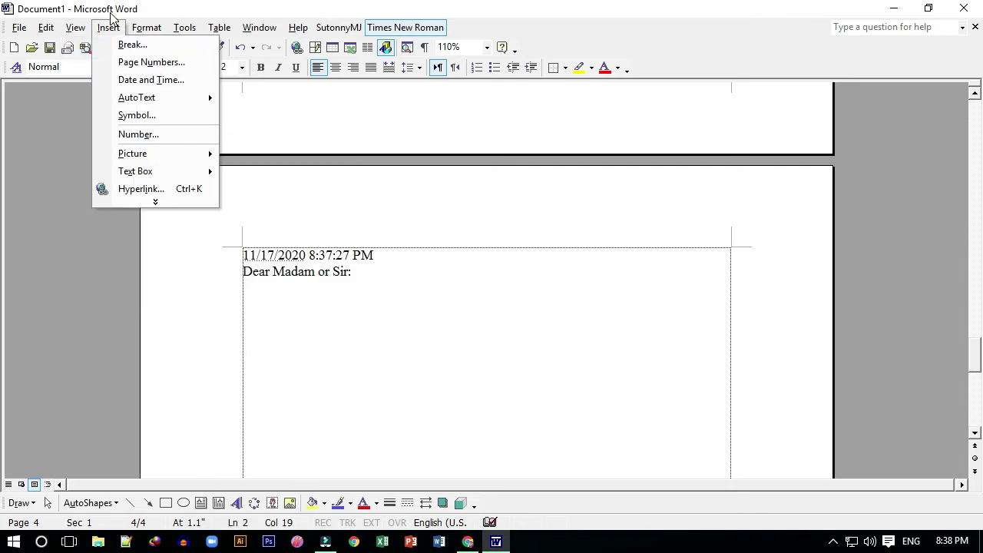
click(157, 204)
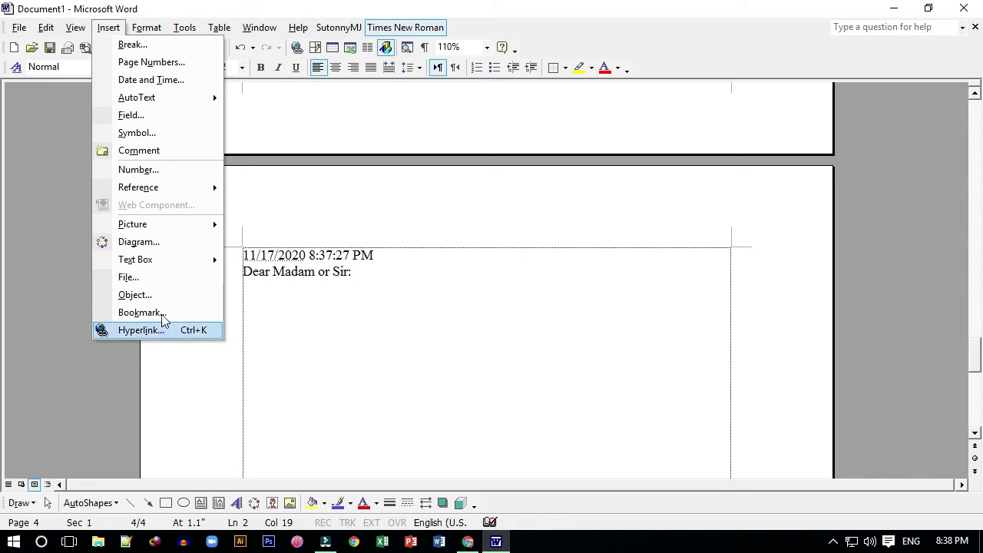
click(133, 137)
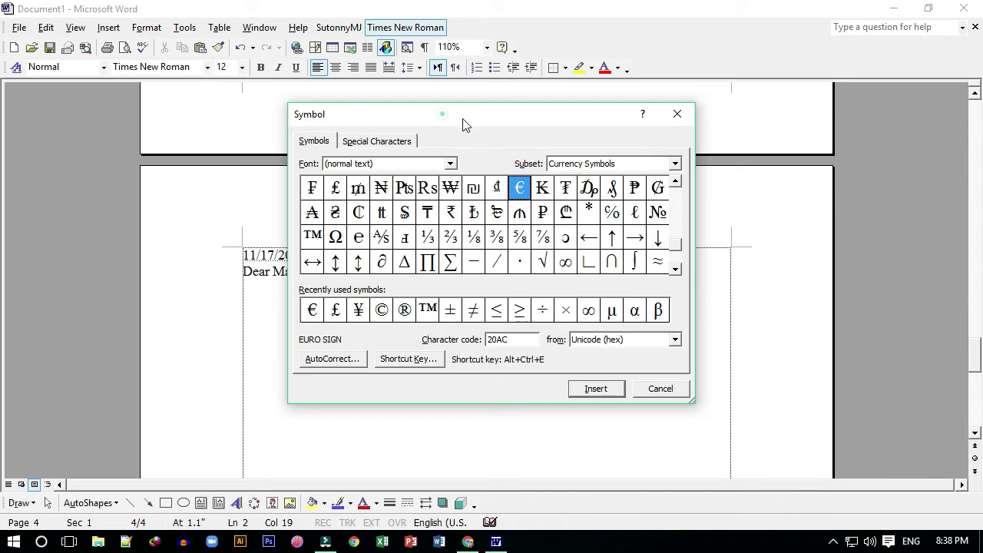
Switch the symbol font to Aldhabi and insert the E005 ornament after 'Sir:'
drag(459, 123, 535, 168)
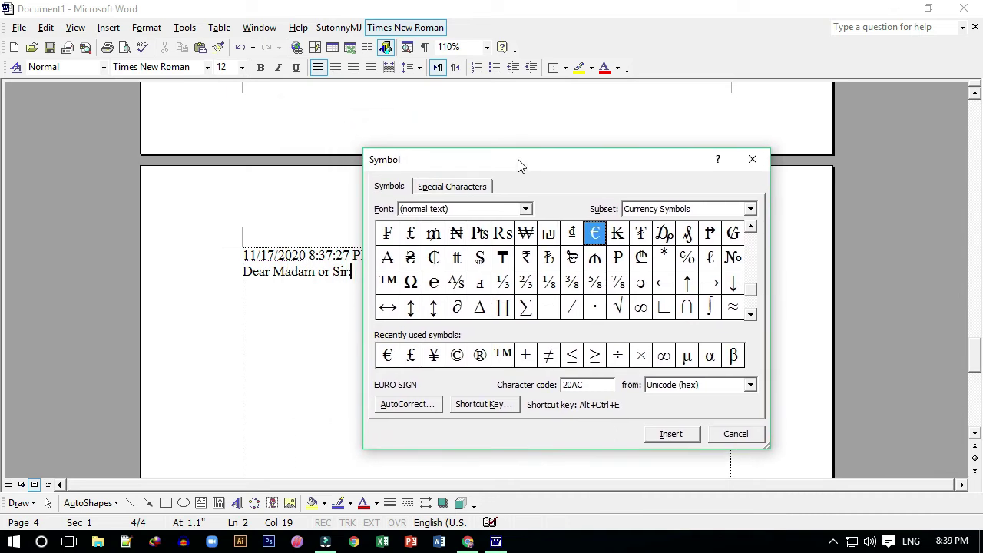
click(527, 210)
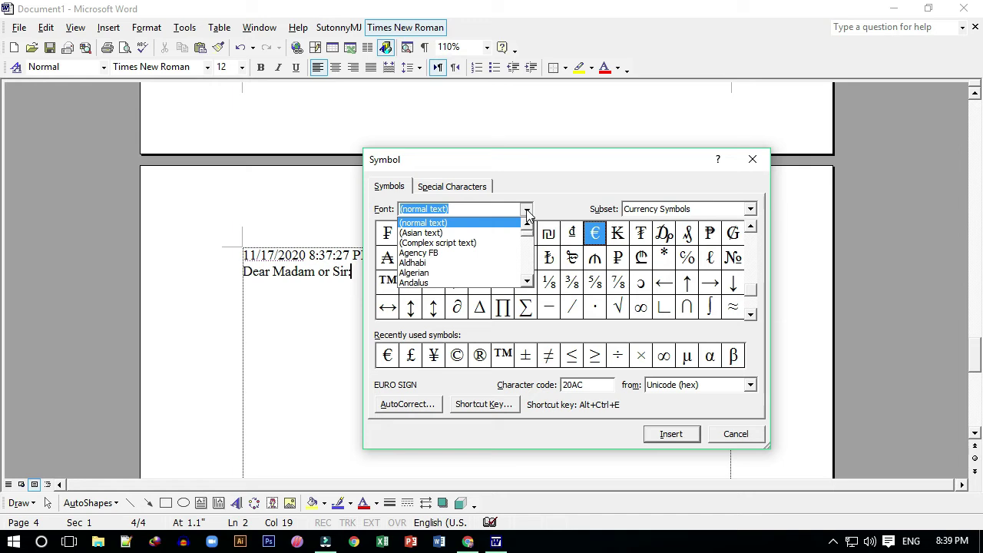
key(Down)
key(Down)
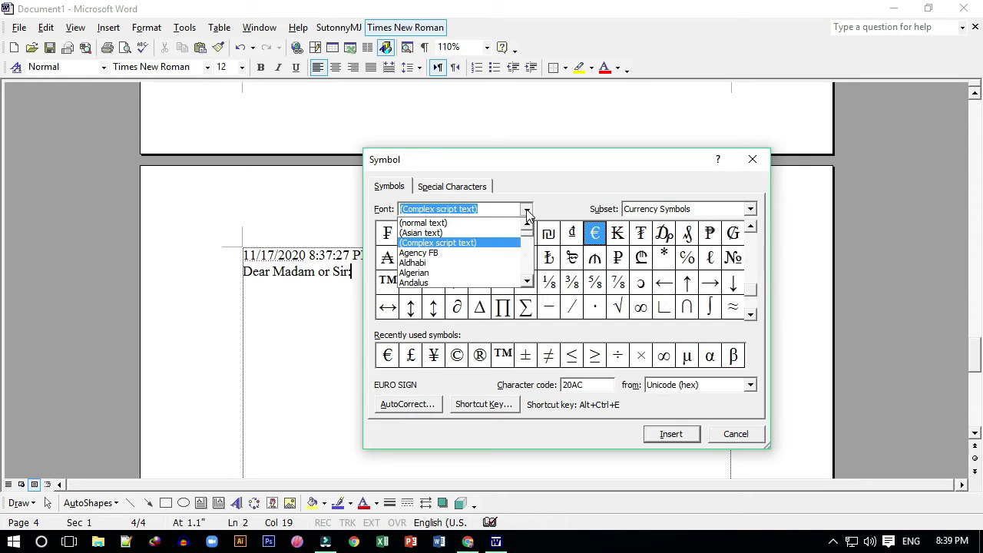
key(Down)
key(Down)
key(Down)
key(Up)
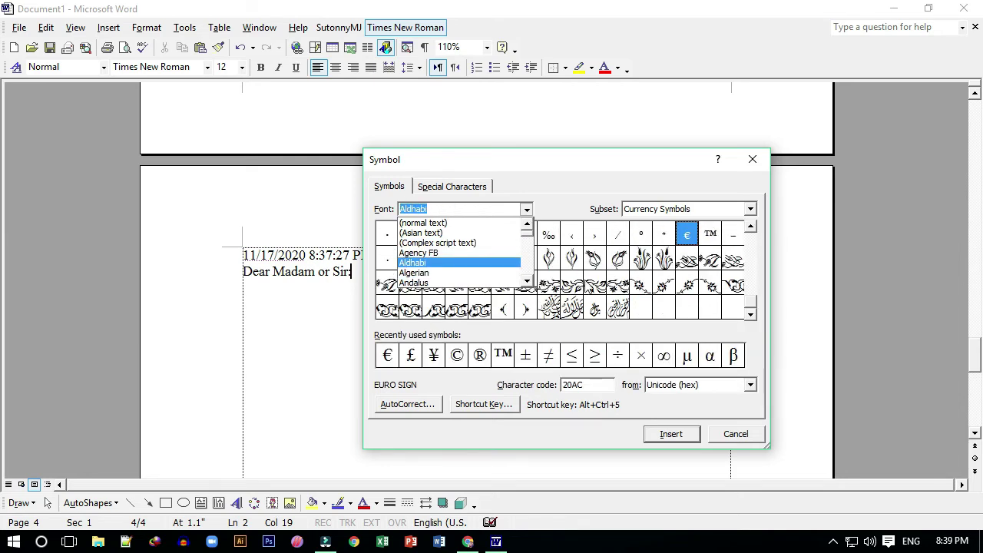
click(595, 284)
click(547, 261)
click(462, 261)
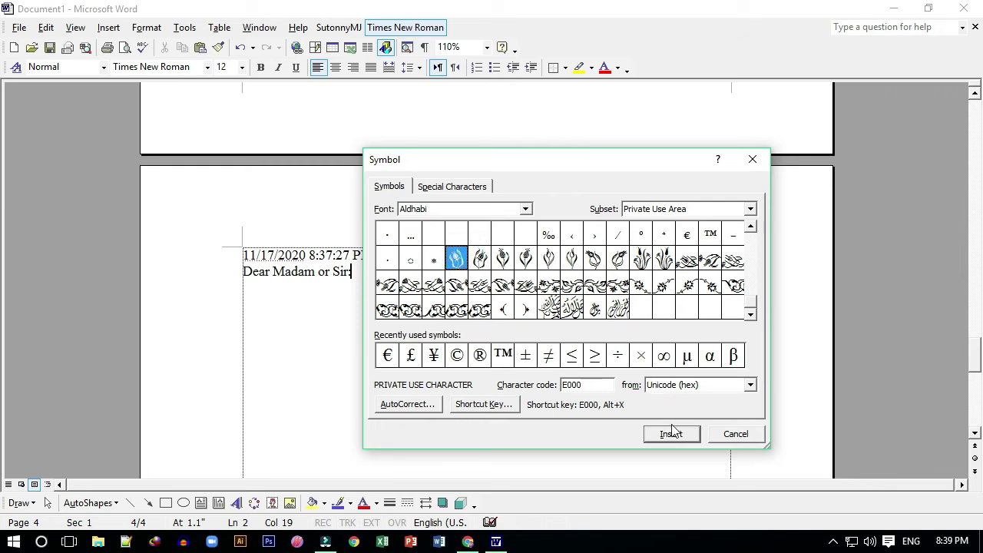
click(572, 263)
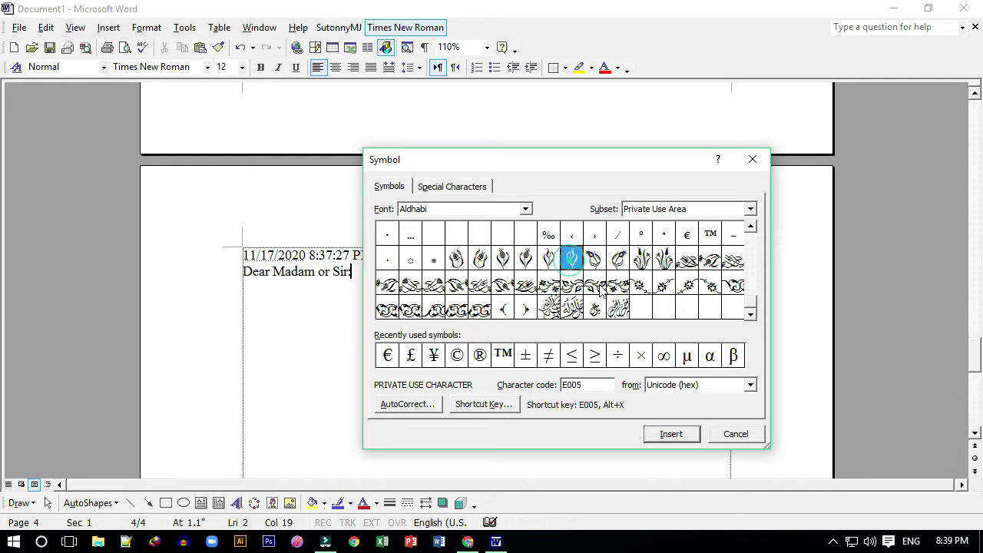
click(670, 435)
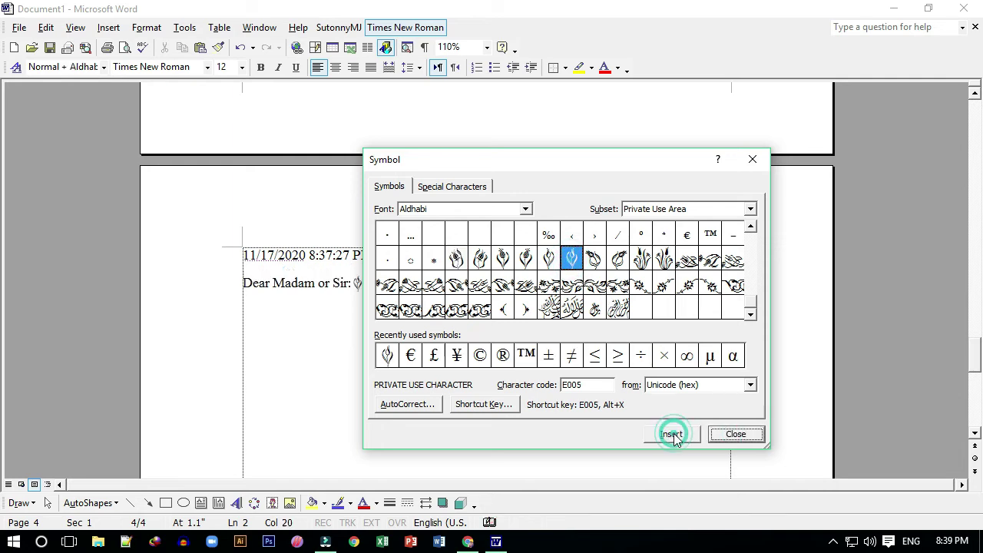
Add an E002 ornament after 'Sir:' and another ornament after the D of 'Dear'
drag(403, 163, 531, 167)
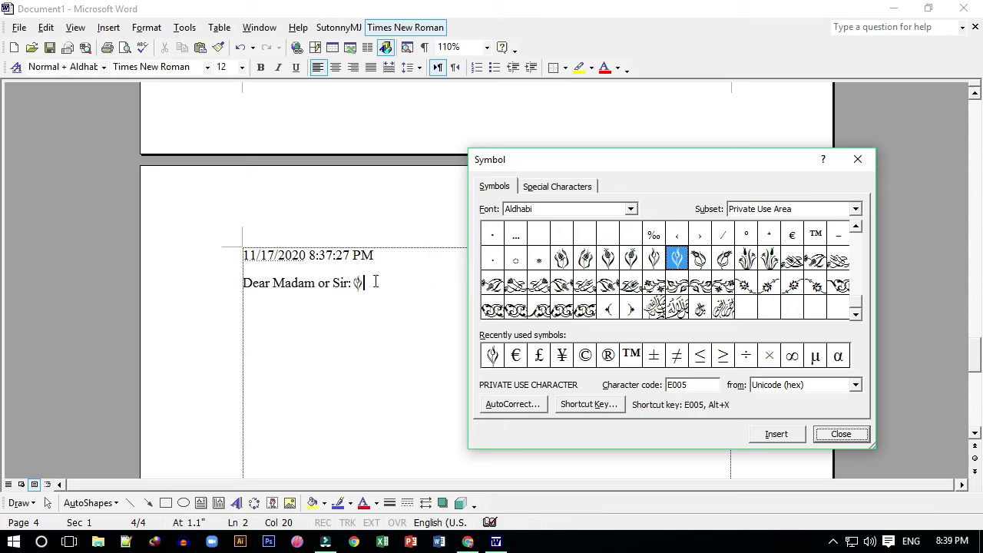
click(245, 306)
double_click(246, 306)
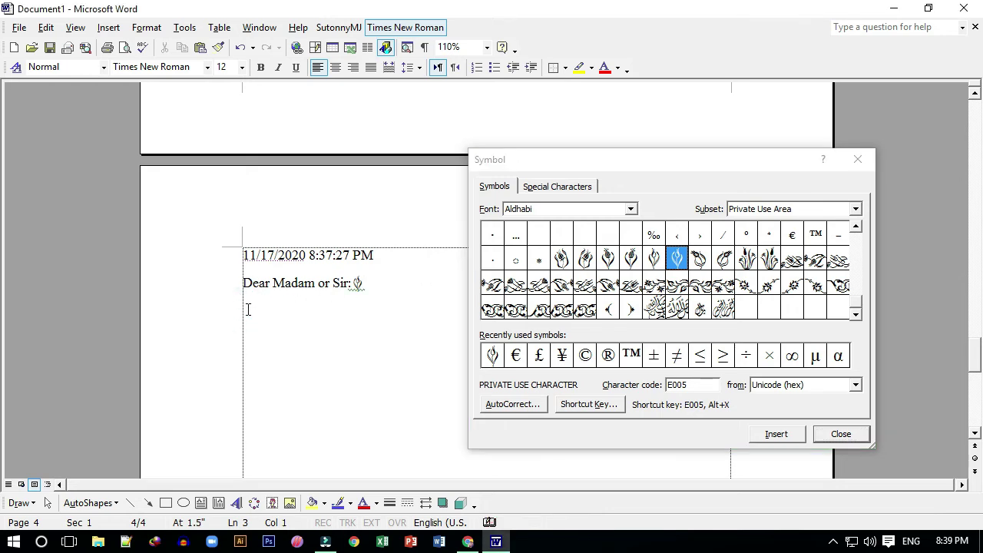
key(BackSpace)
click(607, 259)
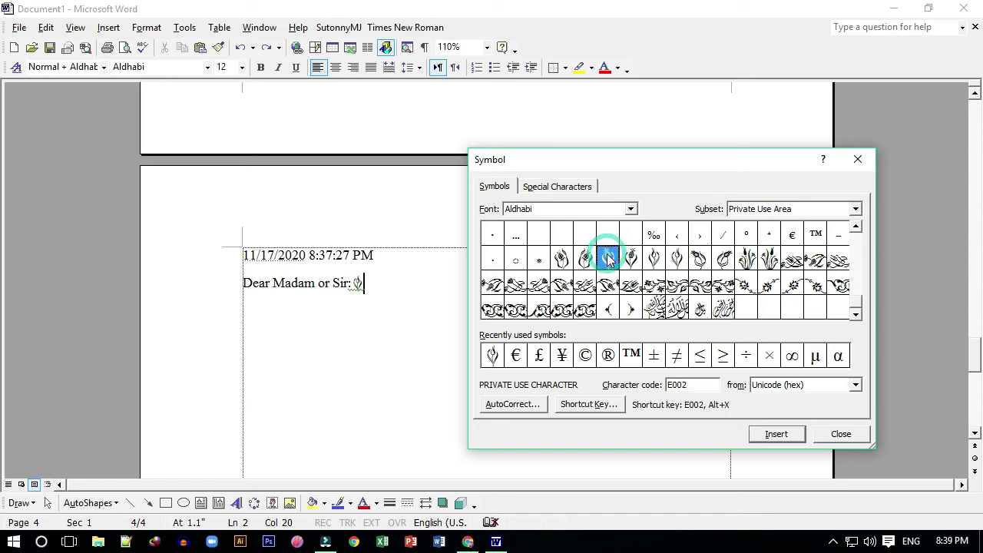
click(782, 435)
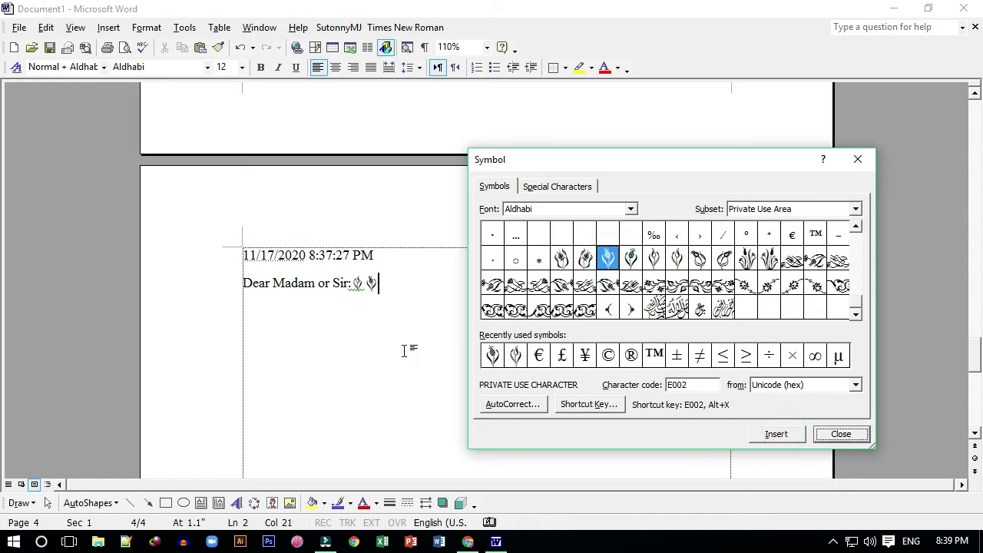
click(249, 307)
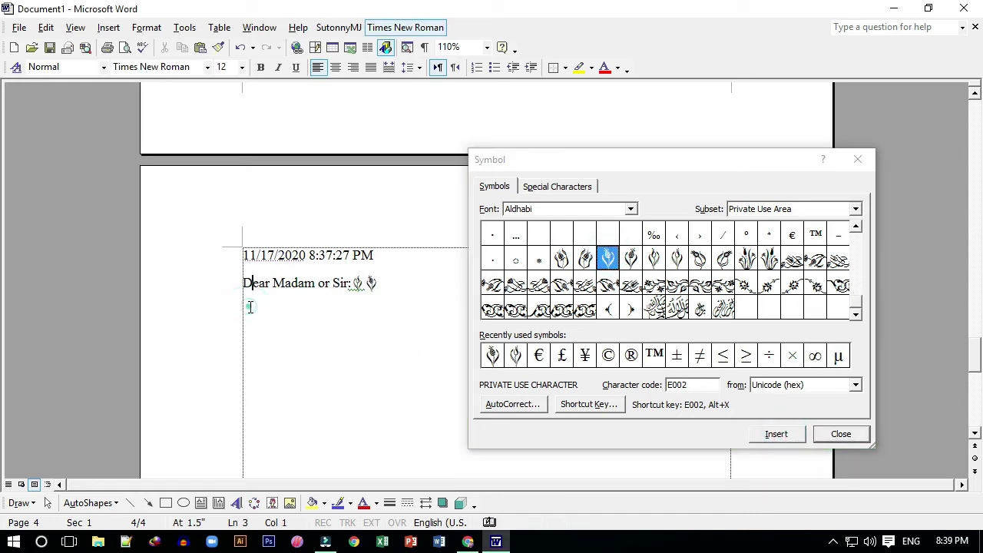
click(248, 309)
click(777, 435)
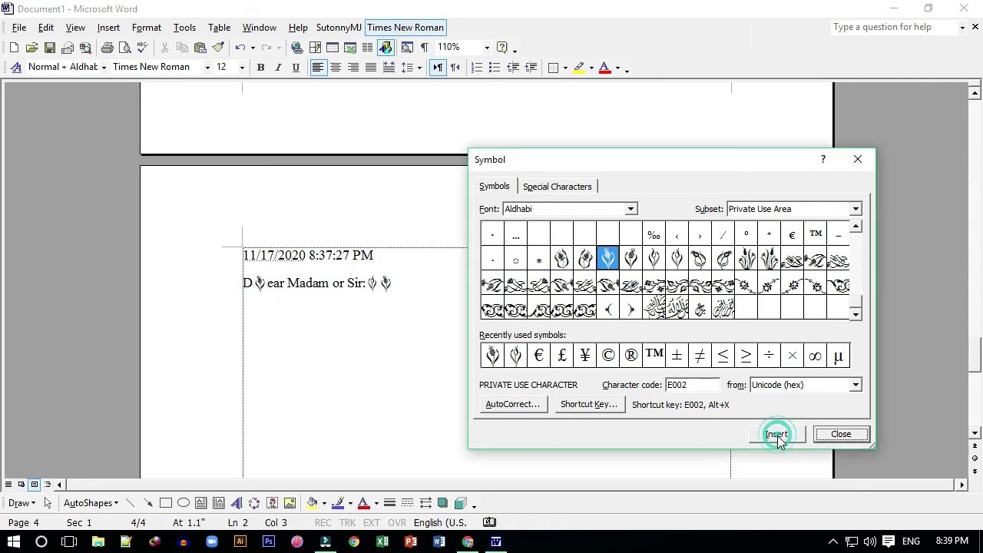
Insert an E005 ornament at the start of the line below the salutation
click(264, 305)
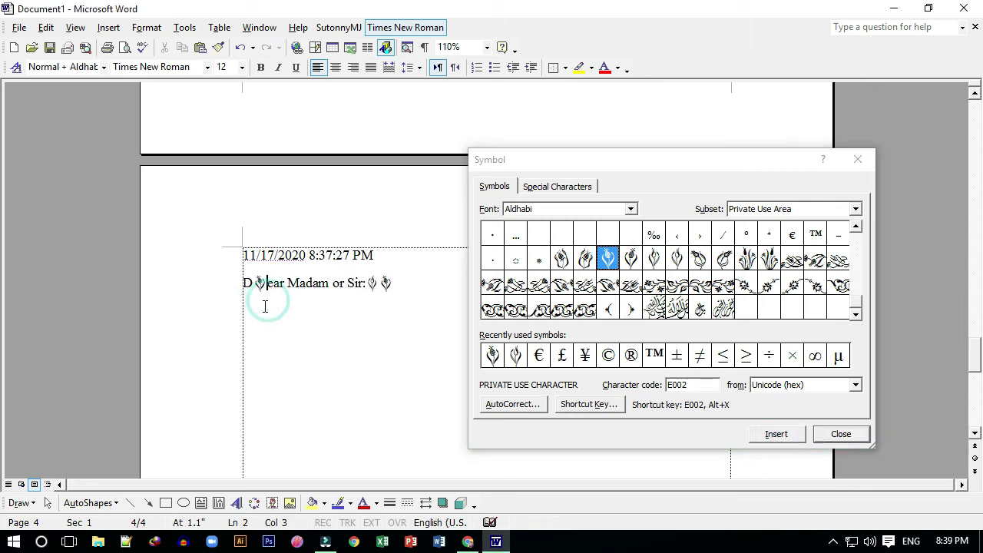
click(407, 288)
key(Down)
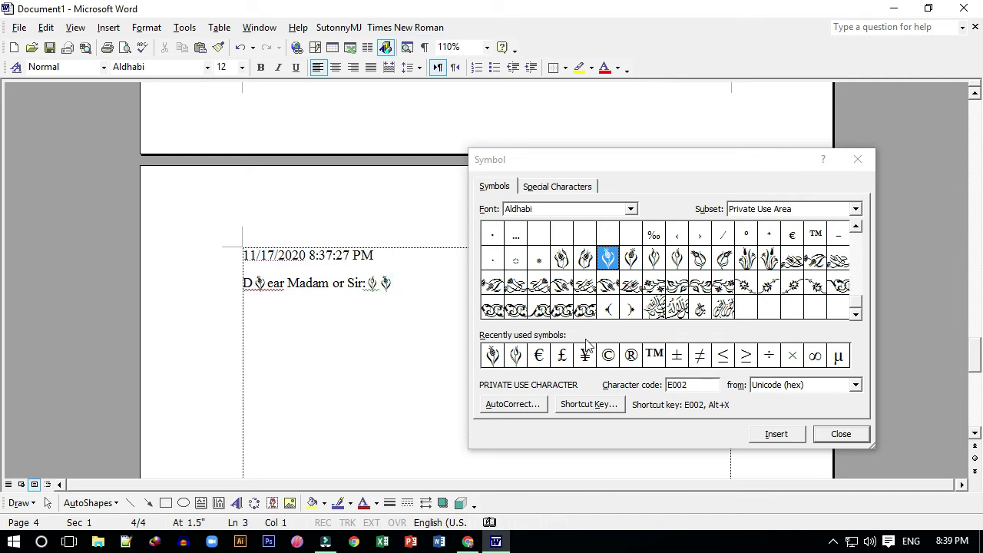
click(649, 260)
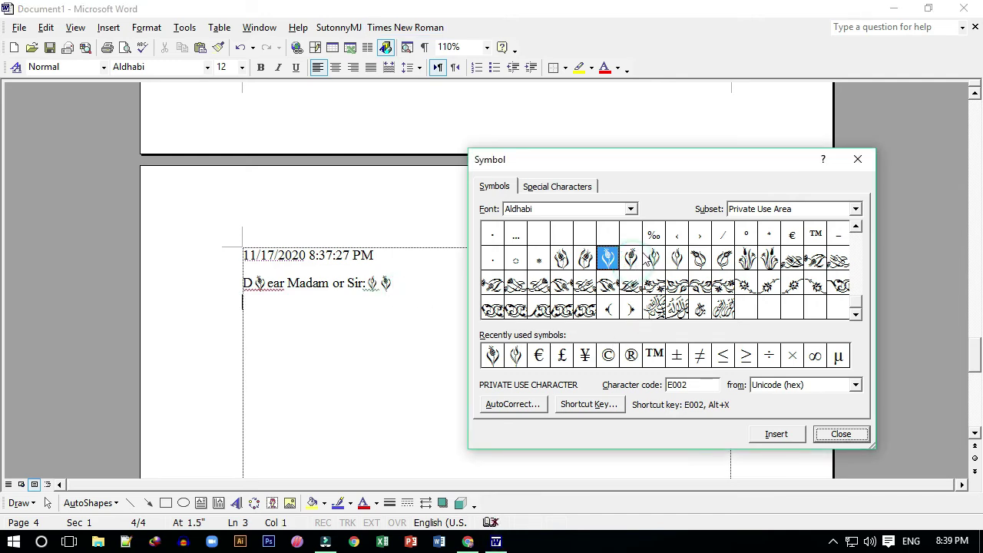
click(687, 260)
click(773, 435)
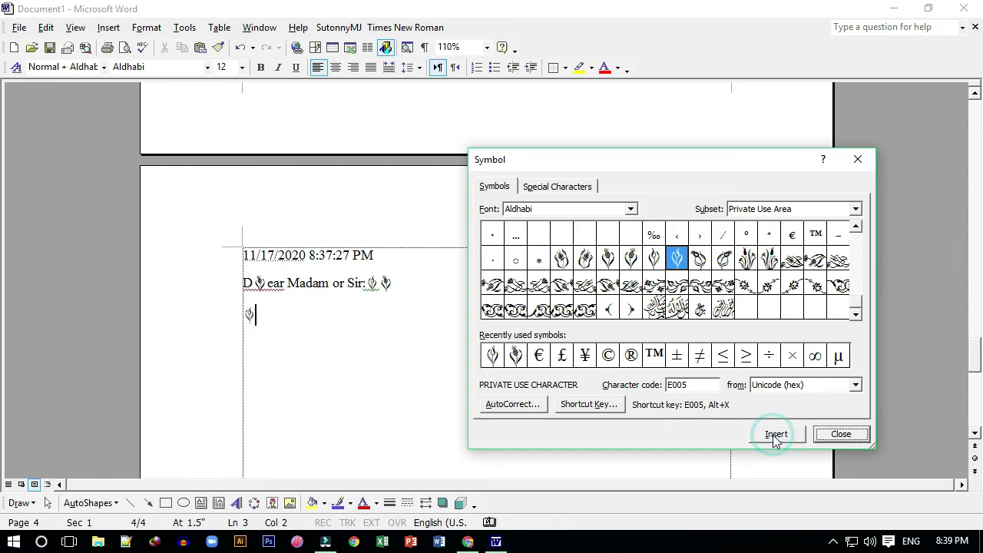
click(585, 209)
Change the Symbol dialog font to BrahmaputraMJ
key(alt+Down)
key(Down)
key(Down)
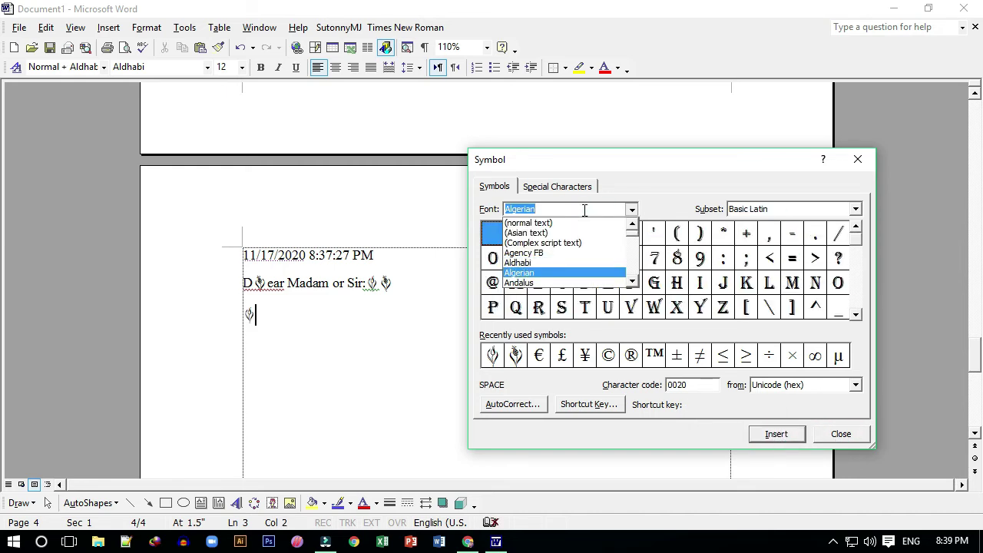
key(Down)
key(Down)
key(Down)
key(Down)
key(Down)
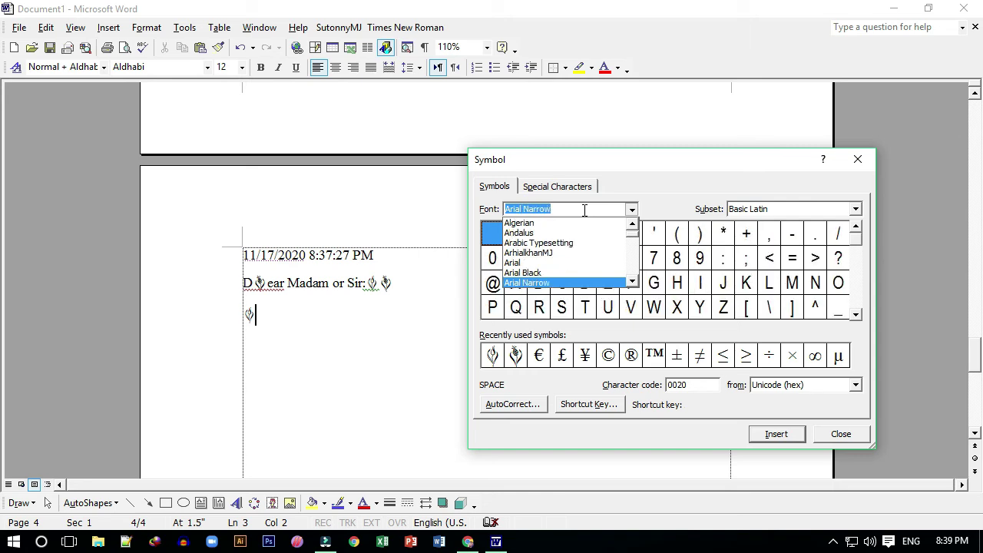
key(Down)
key(Down)
key(Down)
key(Down)
key(Down)
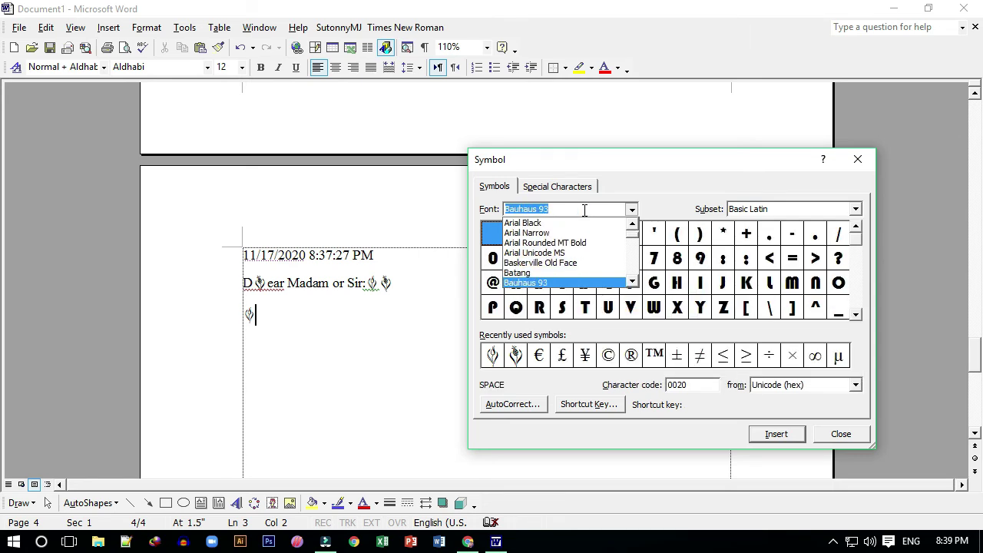
key(Down)
key(Down)
key(Down)
key(Down)
key(Down)
key(Down)
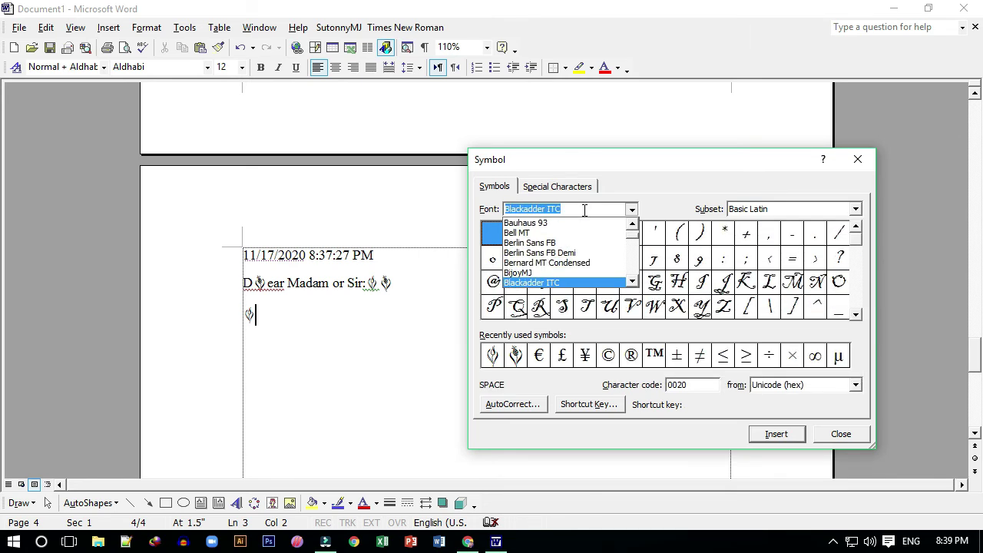
key(Down)
key(Down)
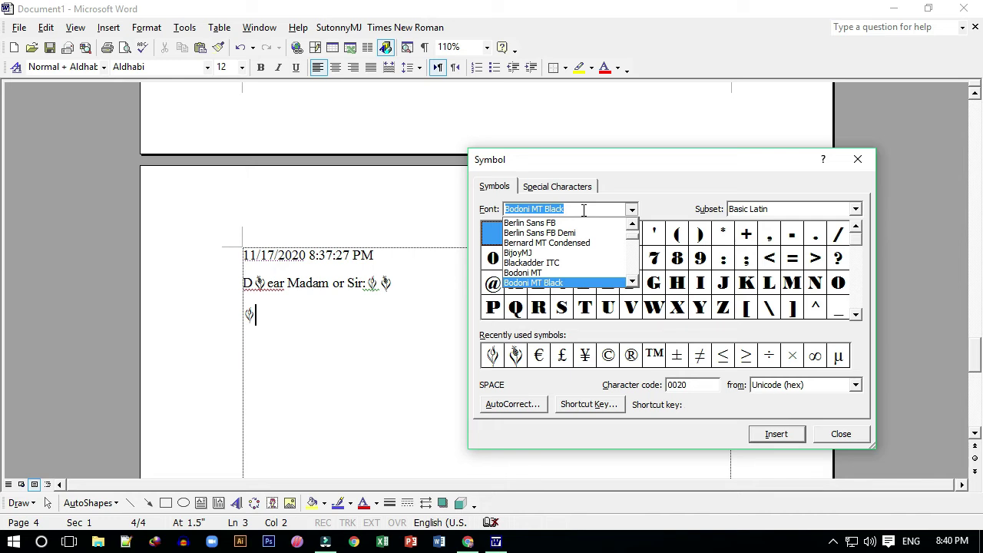
key(Down)
key(Down)
key(Down)
key(Down)
key(Down)
key(Down)
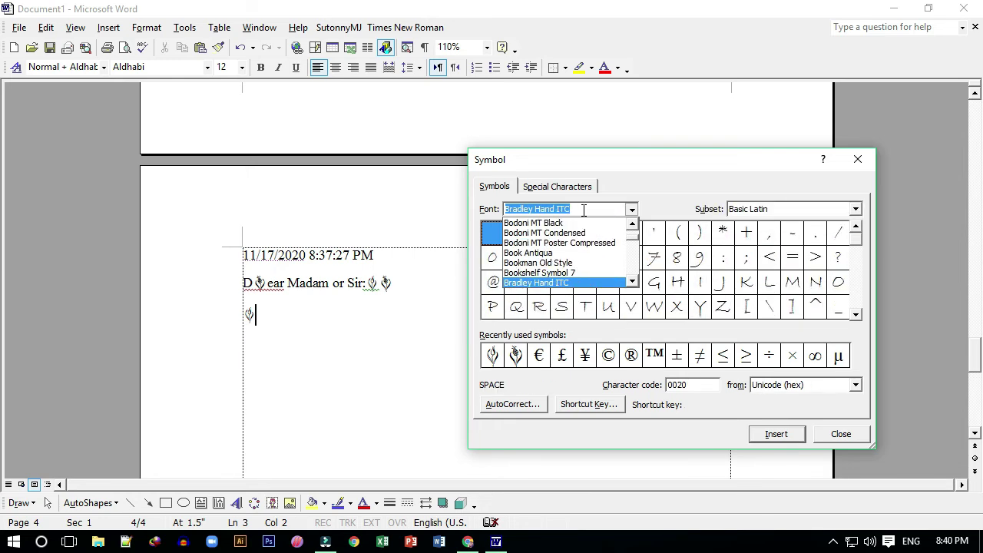
key(Down)
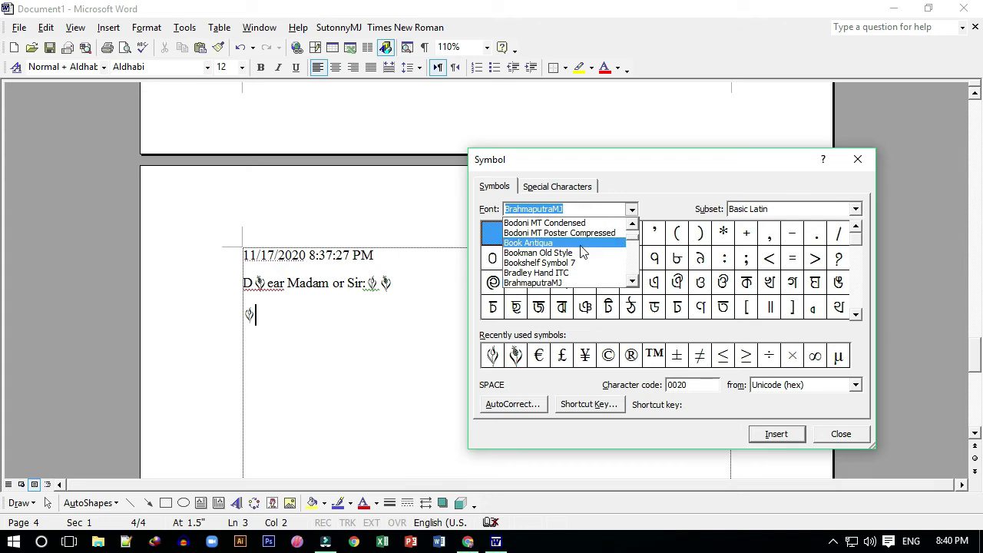
click(554, 283)
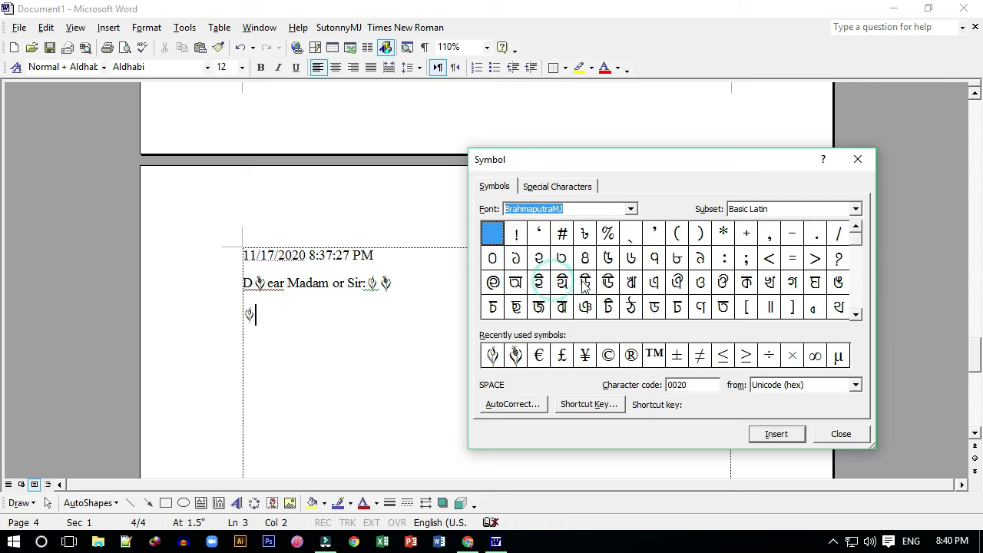
Insert the Bengali conjunct character 00B5 after the ornament and select it in the text
click(857, 315)
click(856, 315)
click(857, 315)
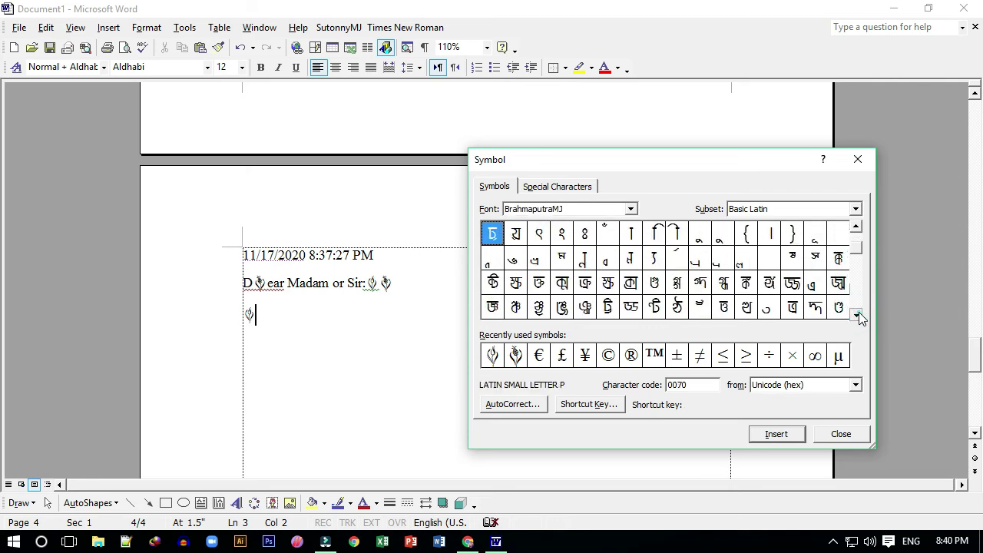
click(857, 314)
click(856, 314)
click(856, 315)
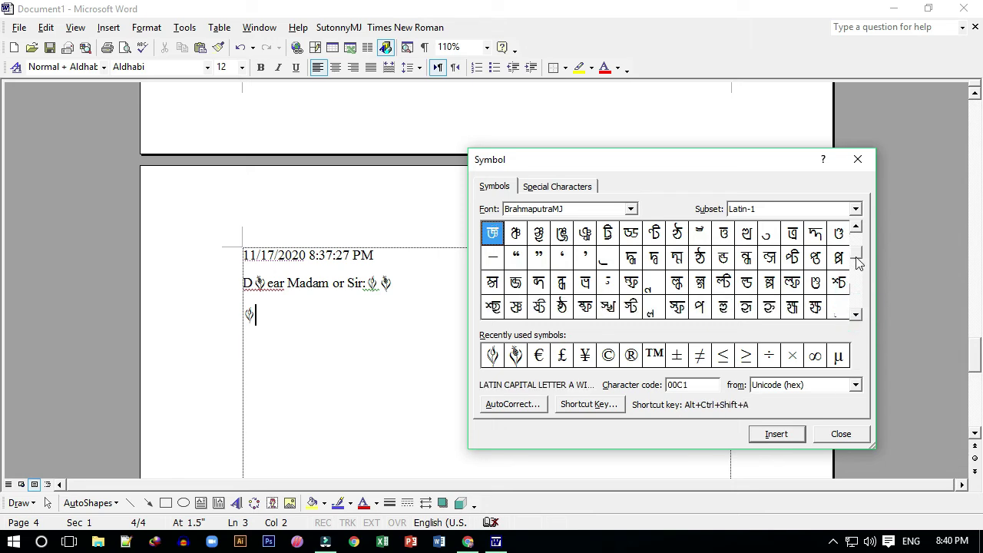
click(855, 226)
click(856, 226)
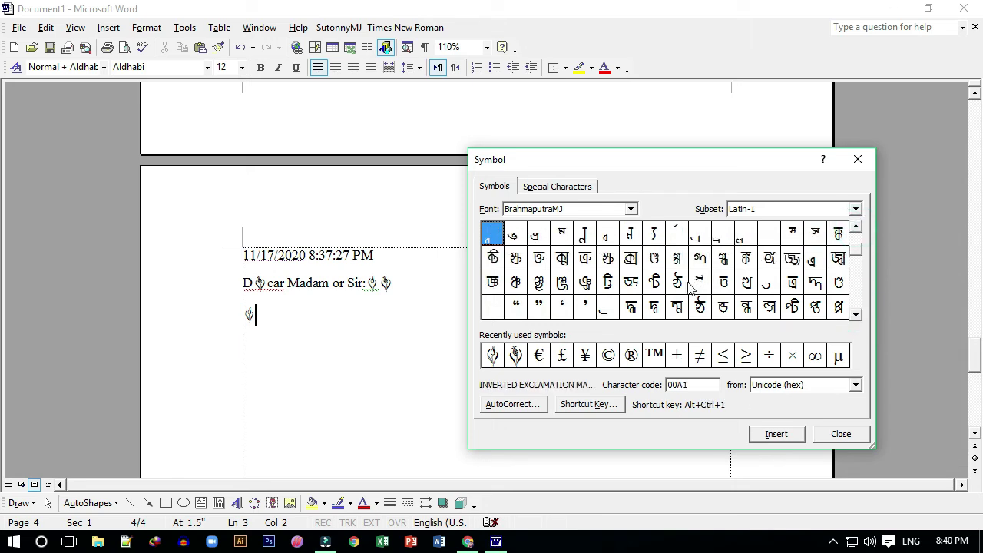
click(584, 258)
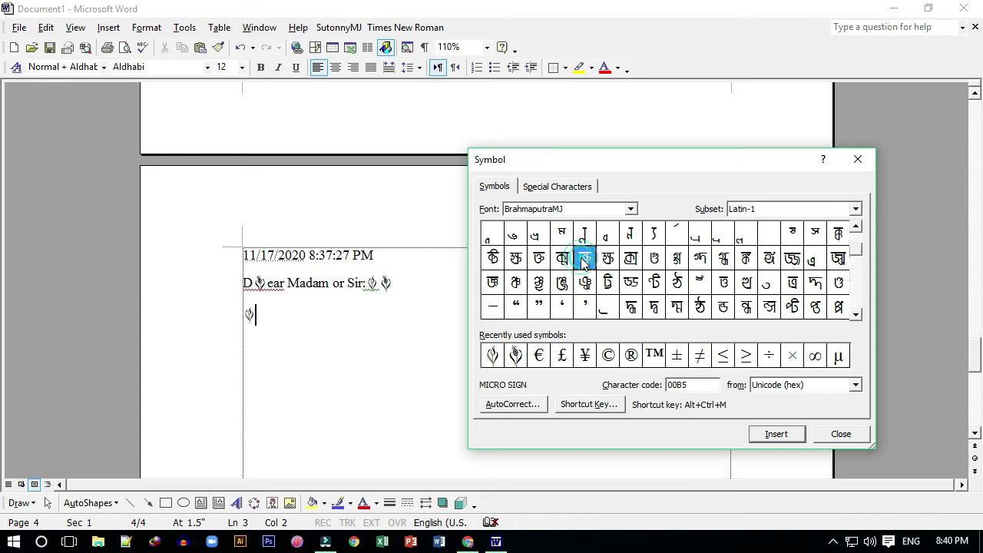
click(771, 435)
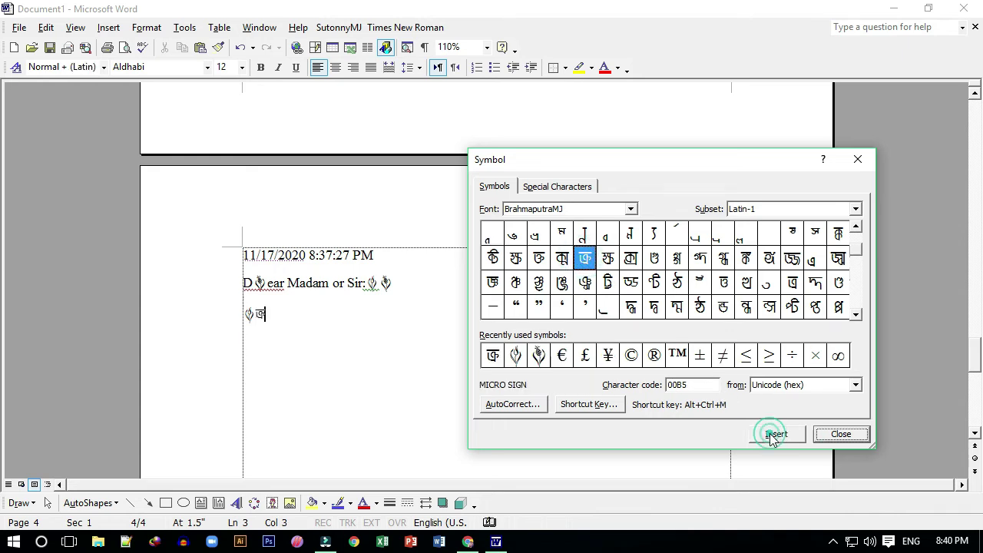
click(573, 210)
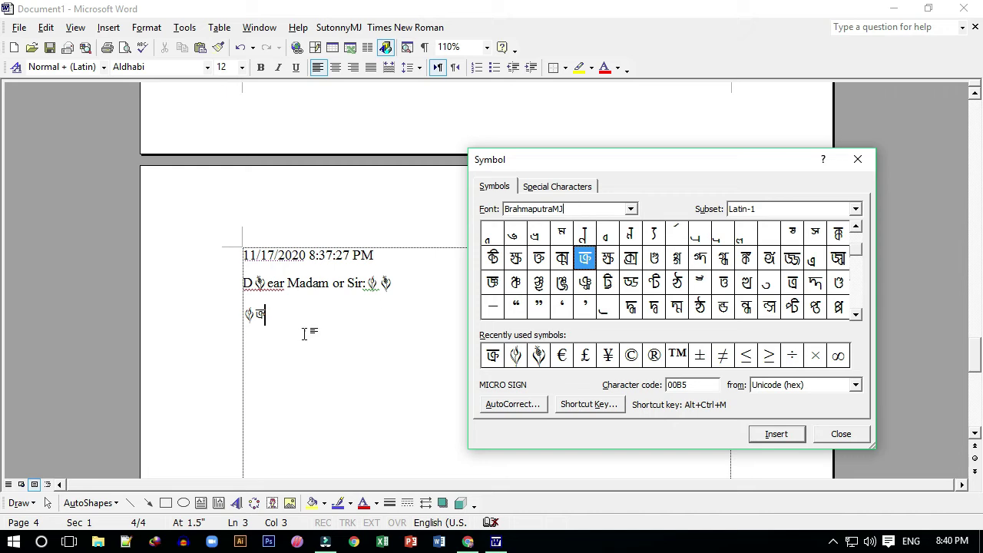
click(283, 321)
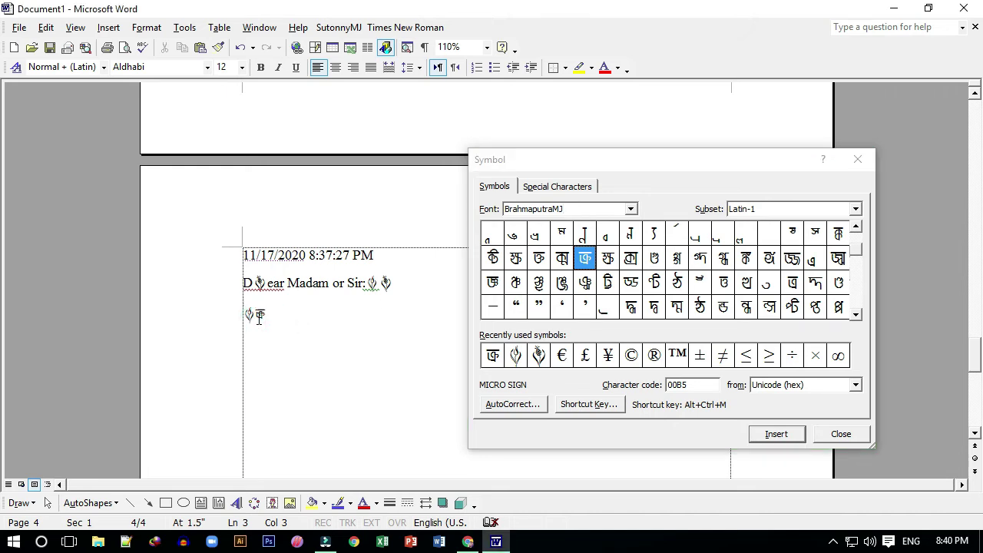
drag(255, 317, 266, 317)
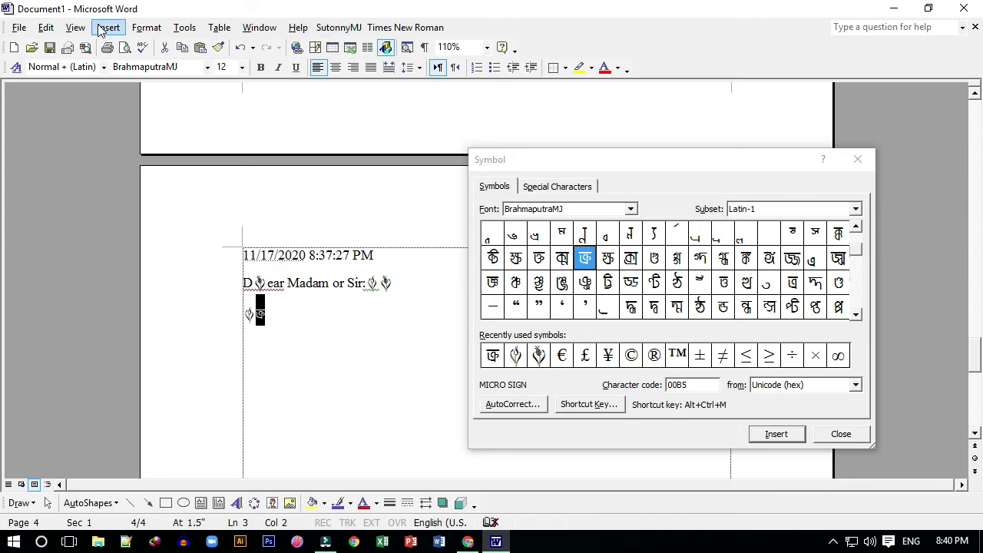
Apply the SutonnyMJ font to the selected Bengali character and place the caret after it
click(349, 32)
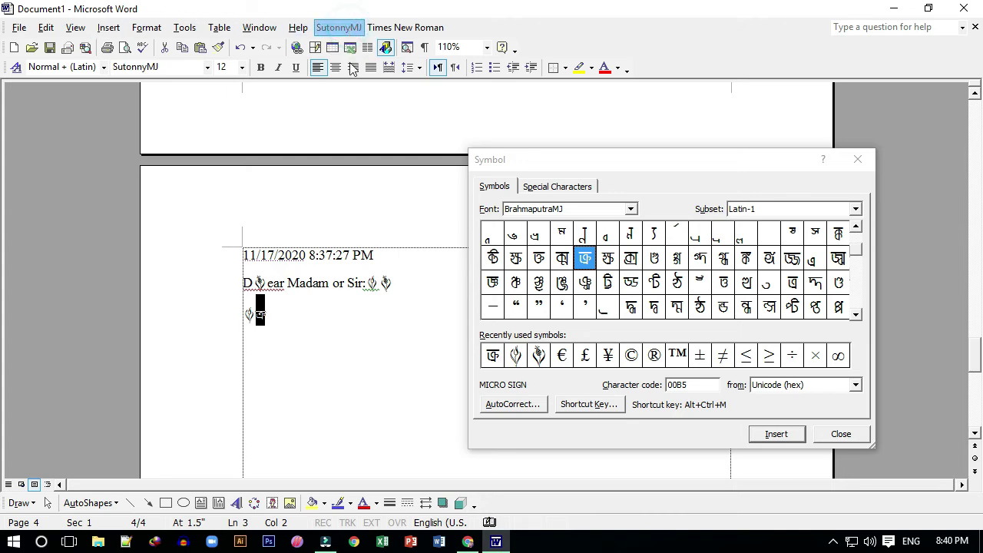
click(326, 313)
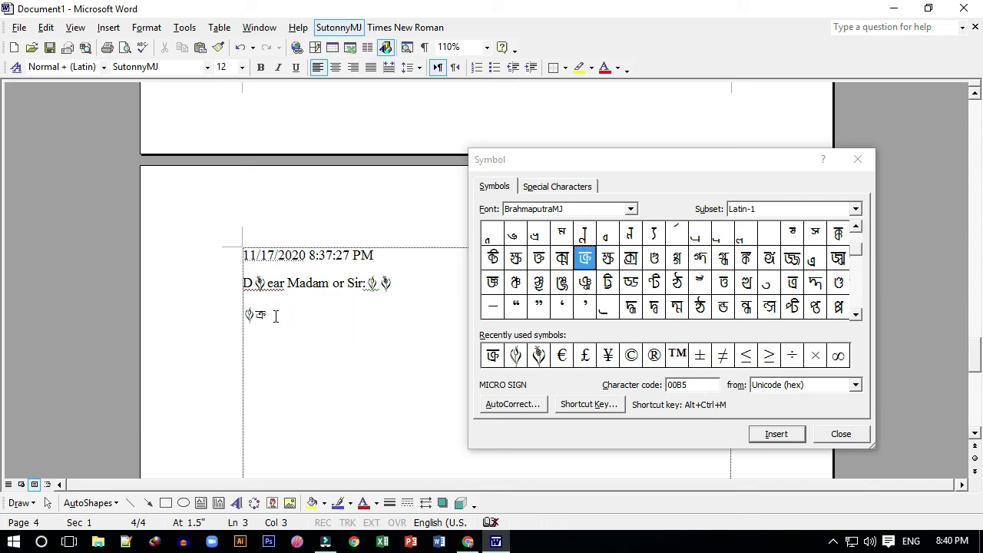
ctrl+scroll(275, 316, up, 1)
ctrl+scroll(275, 317, up, 3)
ctrl+scroll(72, 344, up, 4)
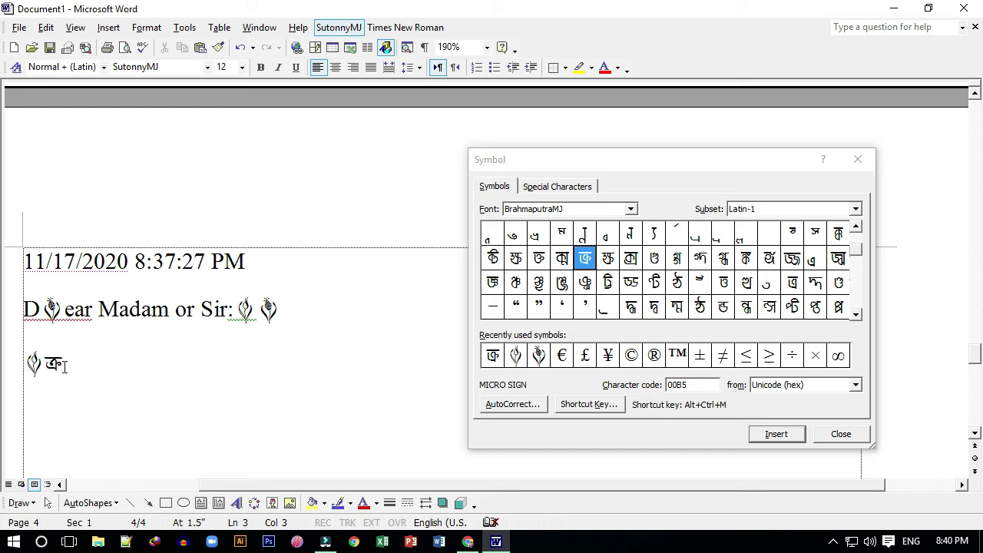
double_click(61, 363)
click(63, 366)
click(596, 209)
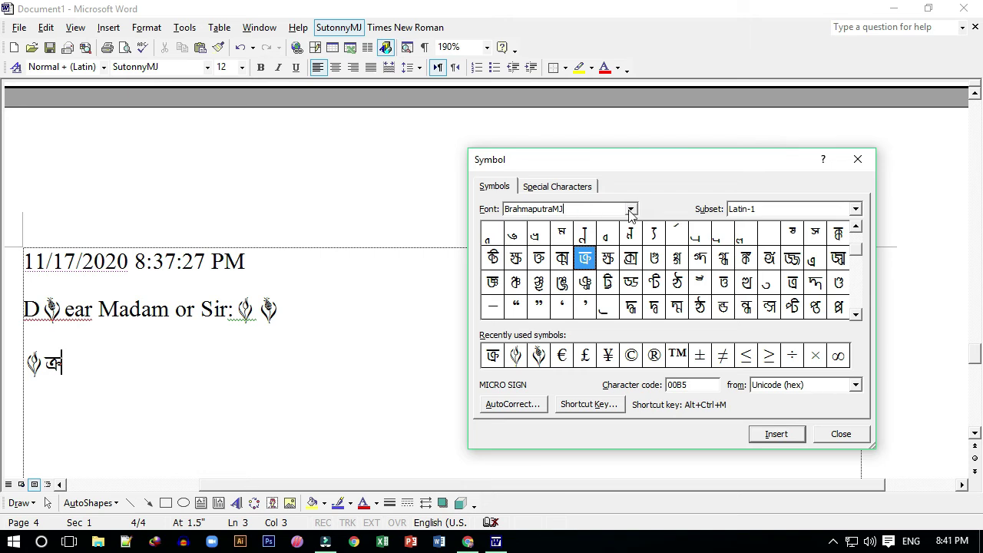
Scroll through the symbol font list and set the Symbol dialog font to SutonnyMJ
click(630, 210)
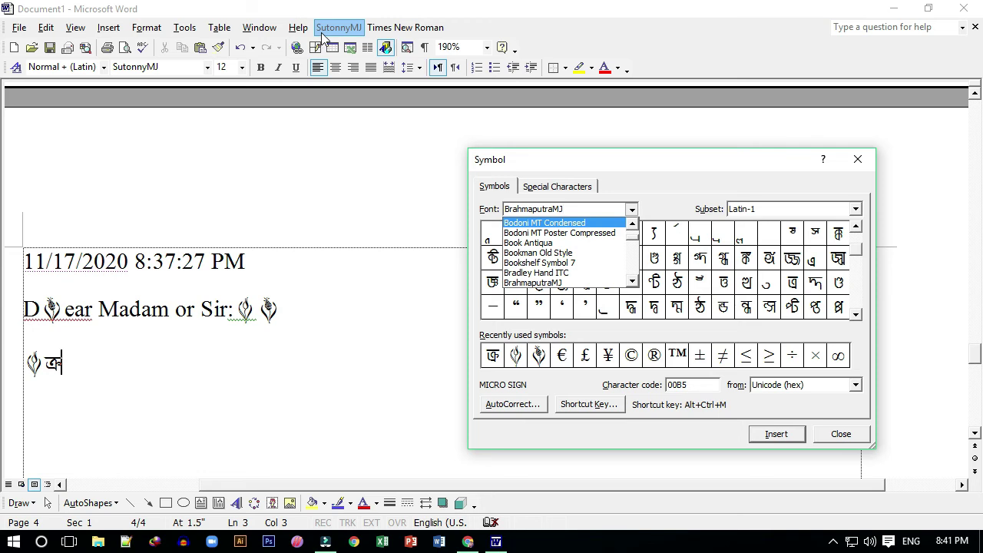
click(630, 282)
click(630, 281)
click(630, 282)
click(631, 282)
click(630, 281)
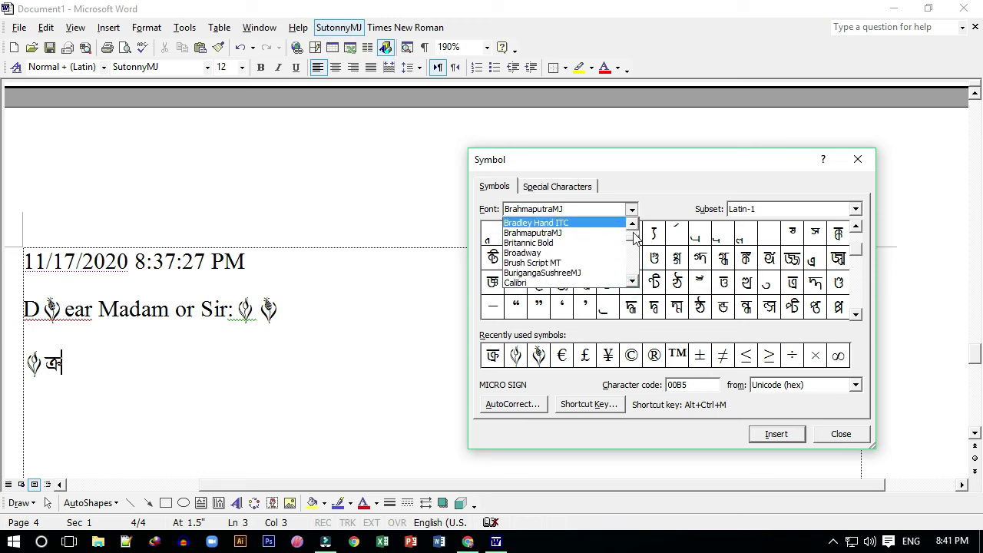
click(631, 282)
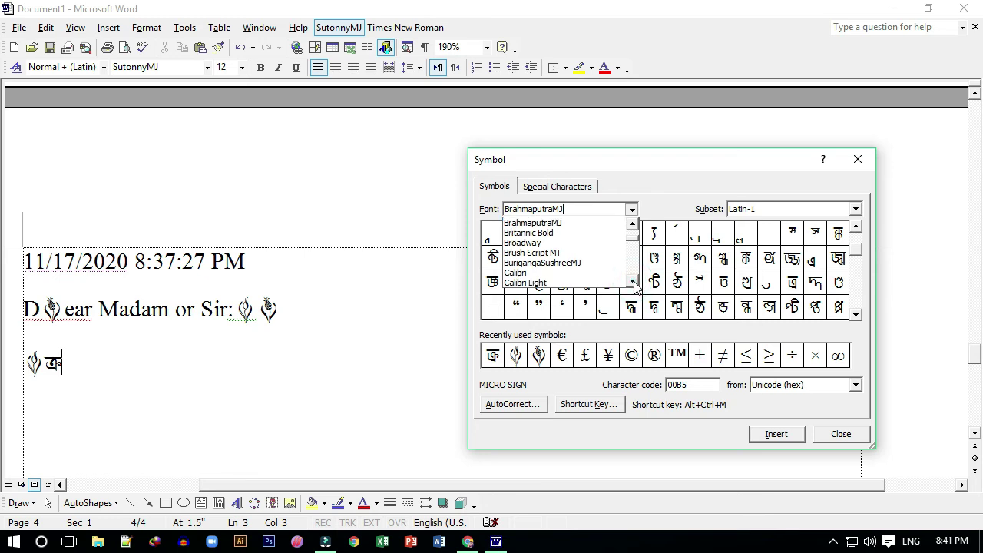
click(631, 282)
click(632, 282)
click(632, 282)
click(632, 282)
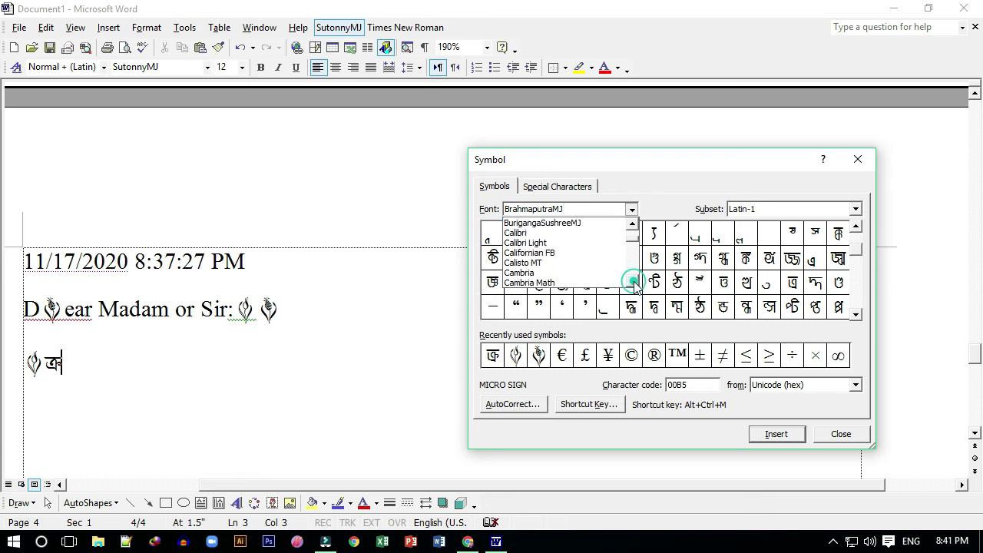
click(632, 282)
click(631, 282)
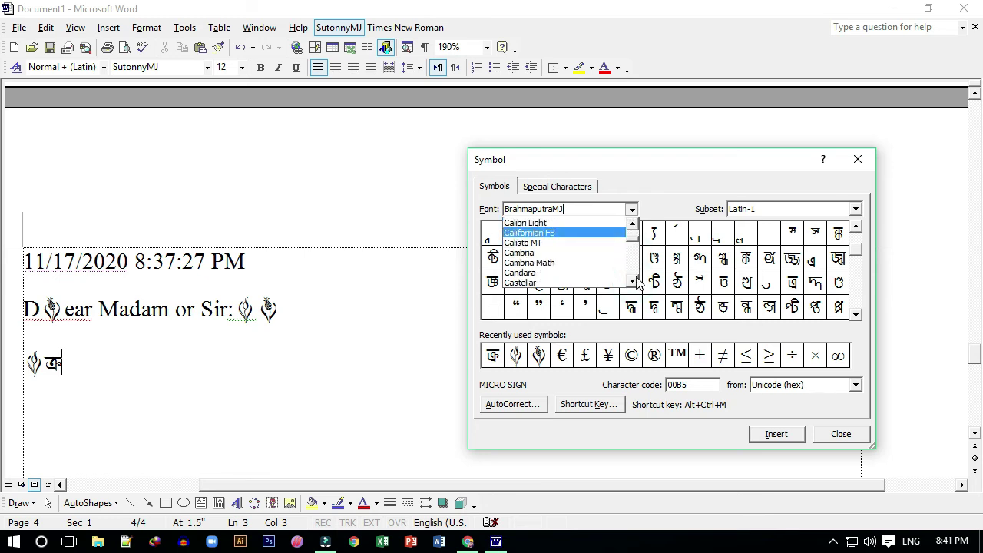
click(632, 282)
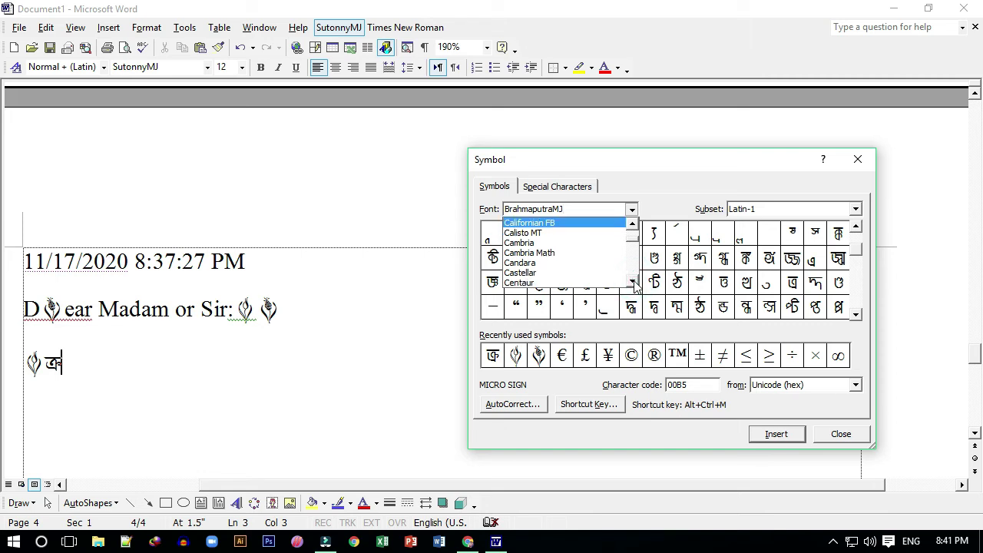
click(632, 282)
click(632, 281)
double_click(632, 281)
click(632, 282)
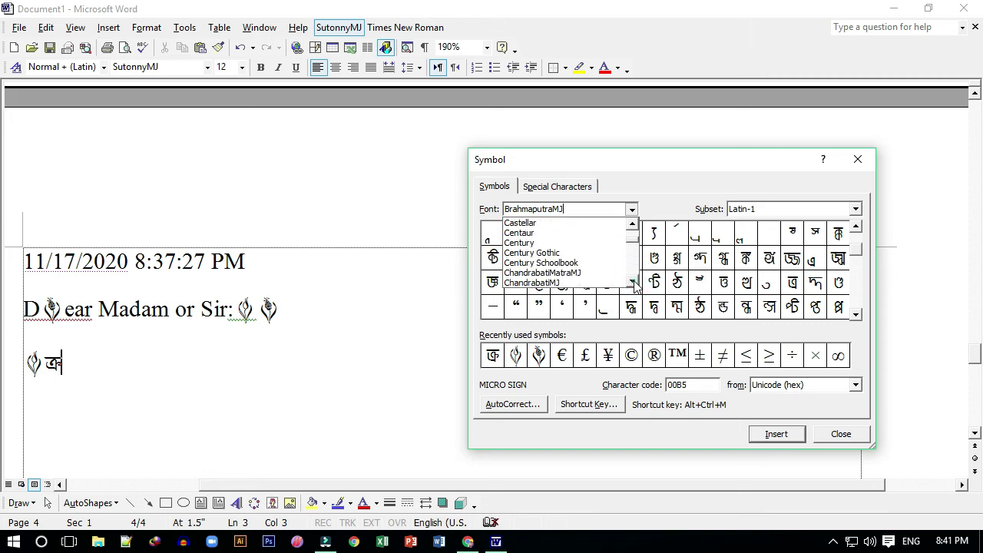
double_click(632, 282)
triple_click(633, 282)
triple_click(632, 282)
triple_click(632, 281)
triple_click(633, 282)
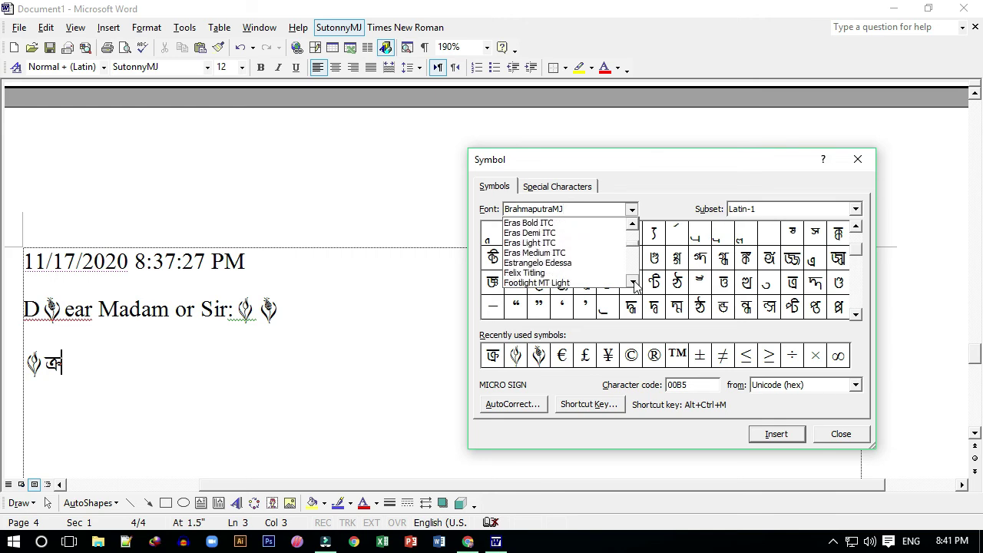
double_click(632, 282)
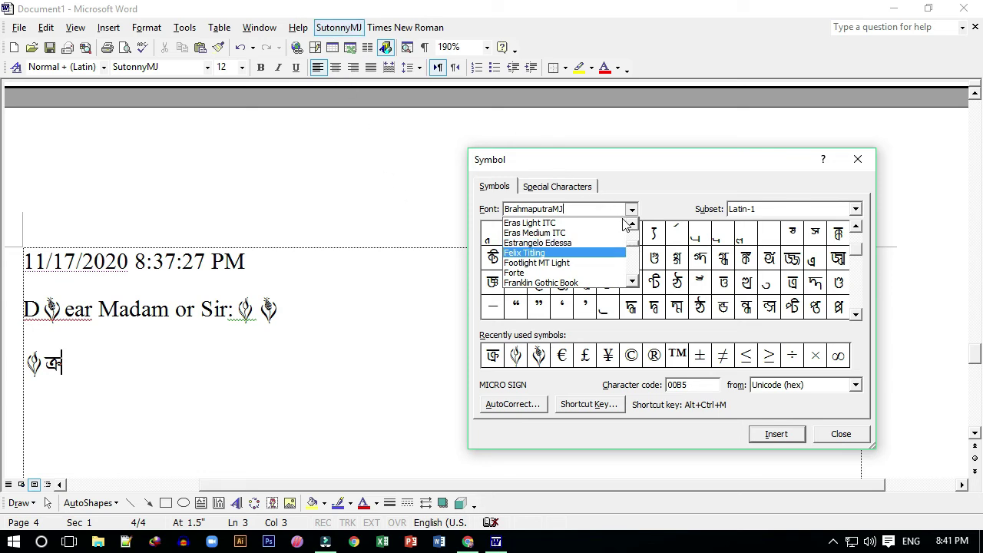
drag(633, 247, 633, 263)
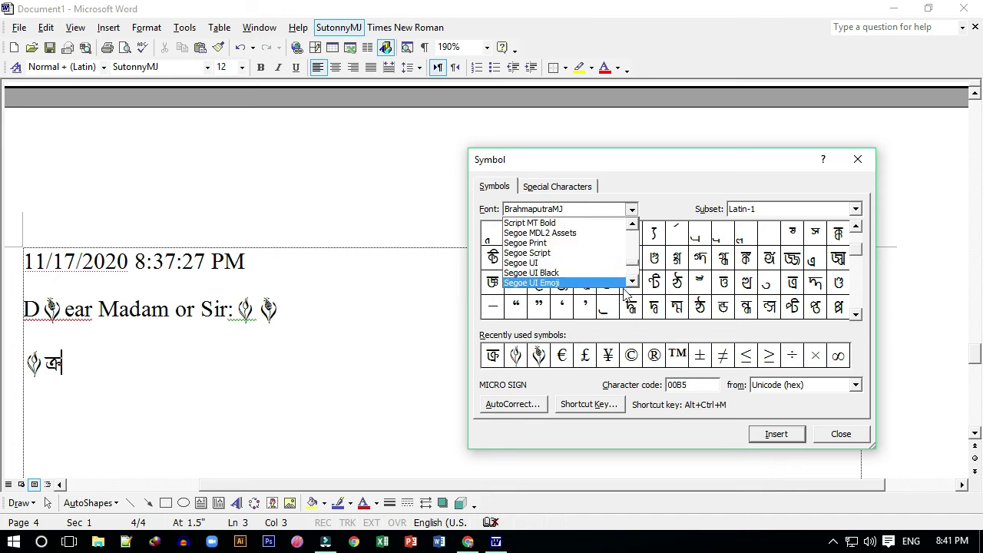
click(633, 282)
drag(632, 282, 636, 284)
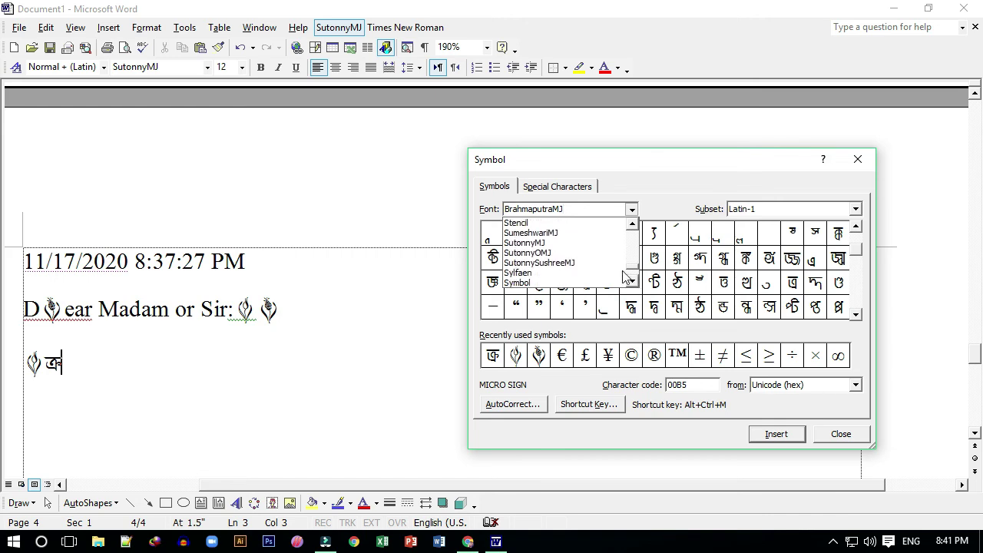
click(522, 242)
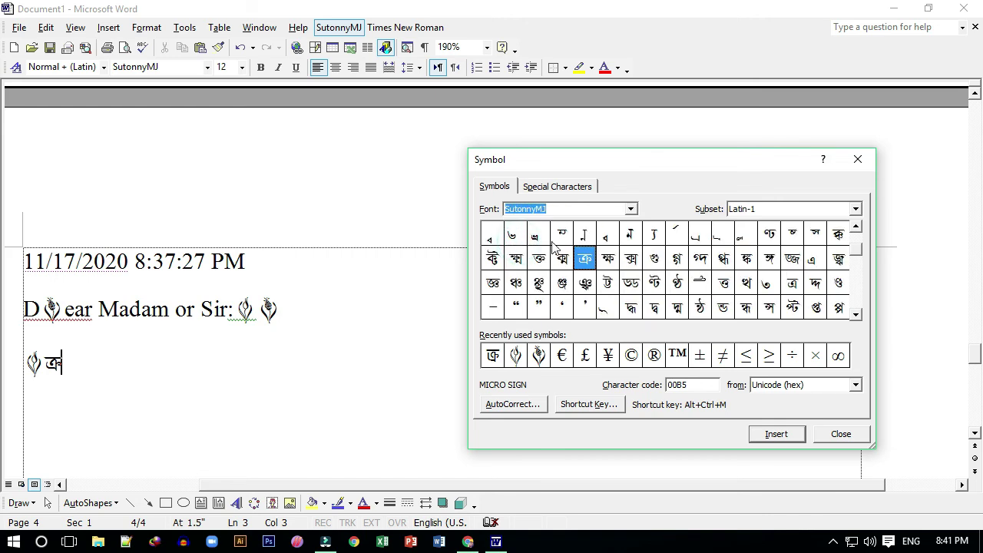
Select the SutonnyMJ conjunct ক্ষ and insert it right after ক্র
click(630, 282)
click(585, 259)
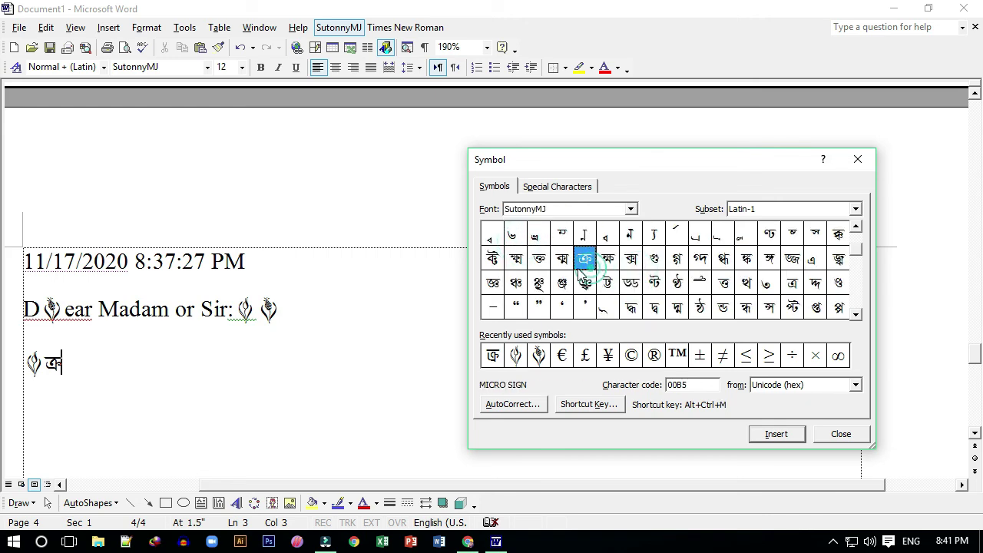
click(492, 284)
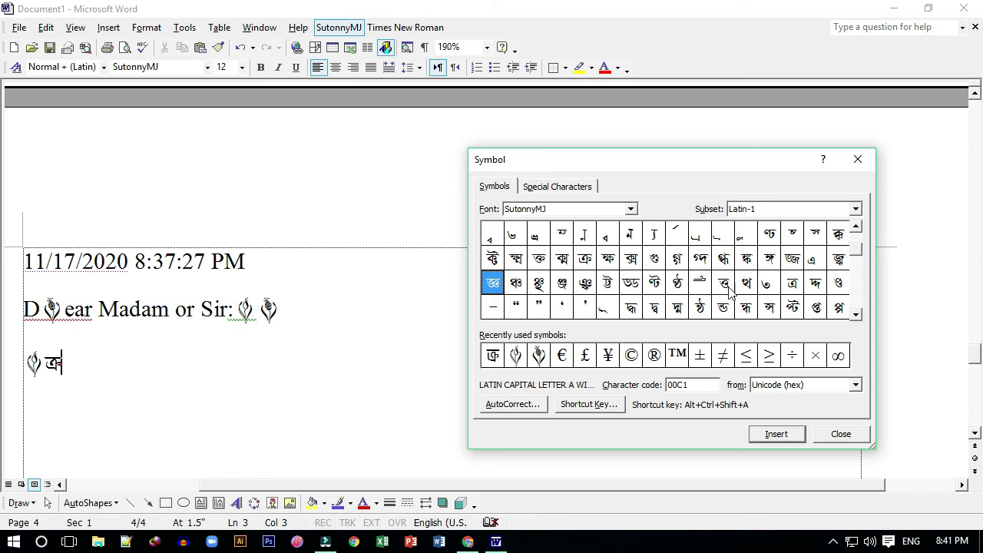
click(607, 260)
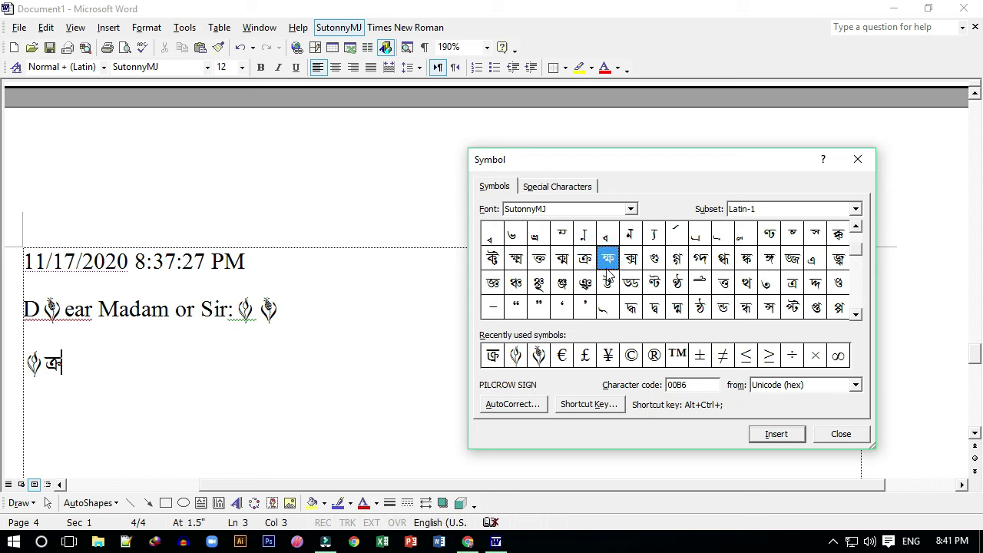
click(783, 436)
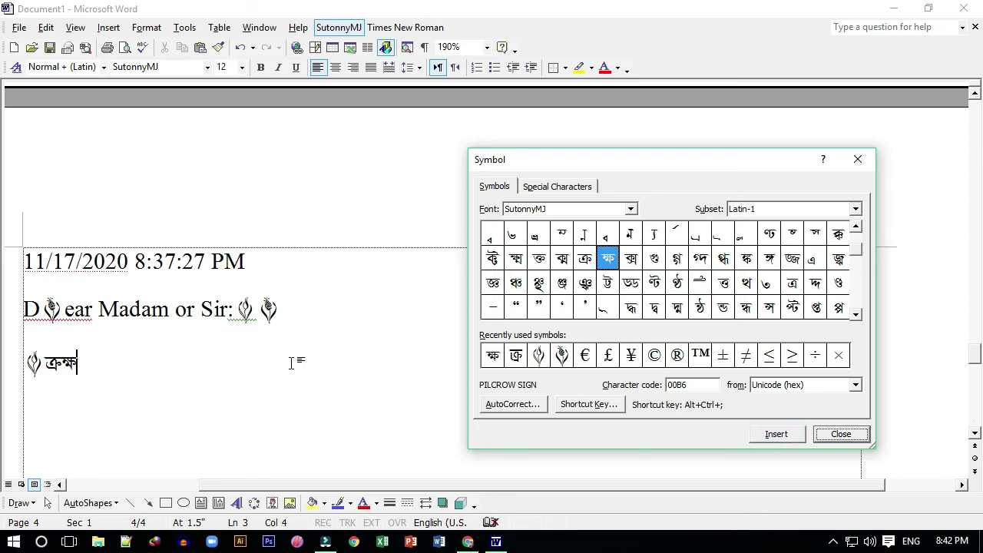
click(631, 209)
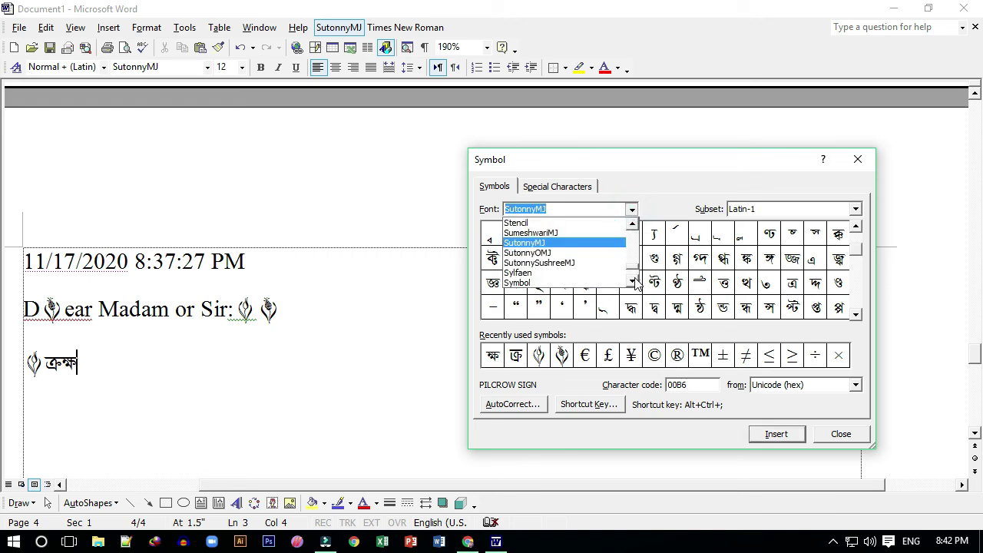
Switch the symbol font to Webdings and enlarge the Symbol dialog to show all symbols
drag(635, 283, 635, 282)
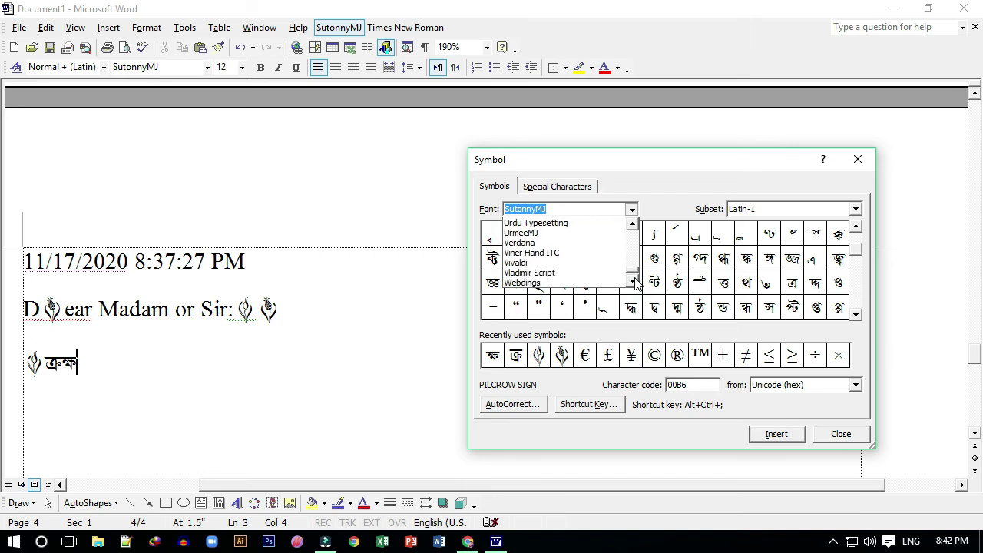
click(632, 282)
click(633, 283)
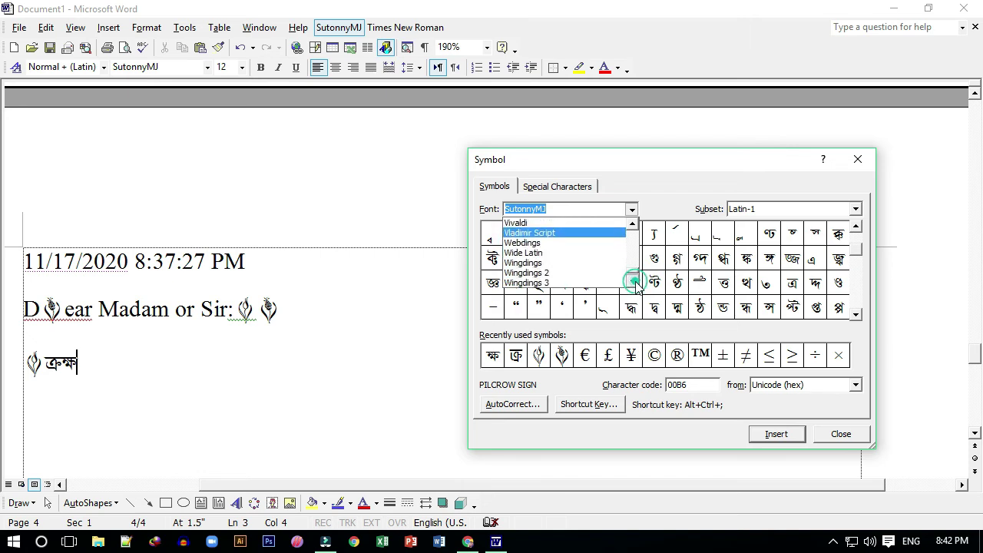
click(527, 245)
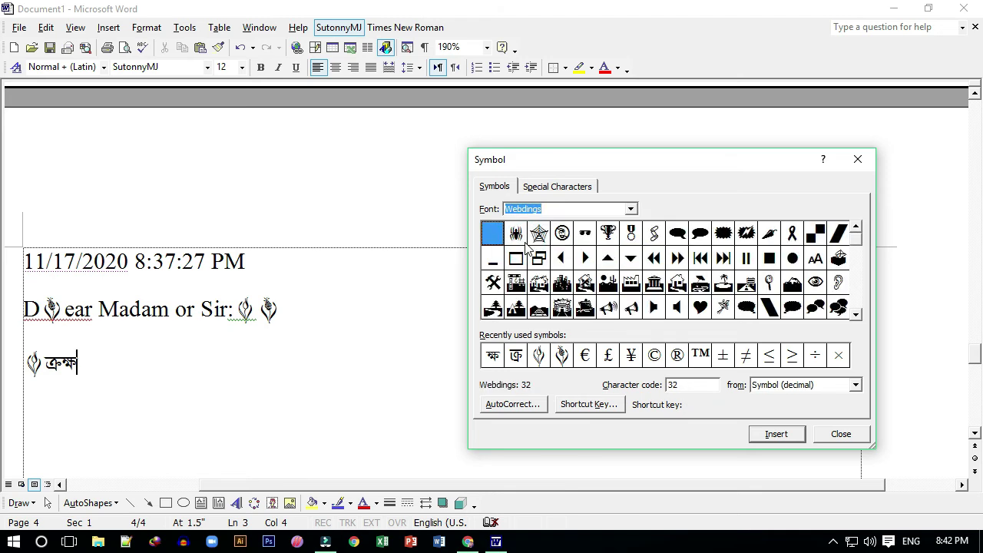
click(819, 286)
click(839, 284)
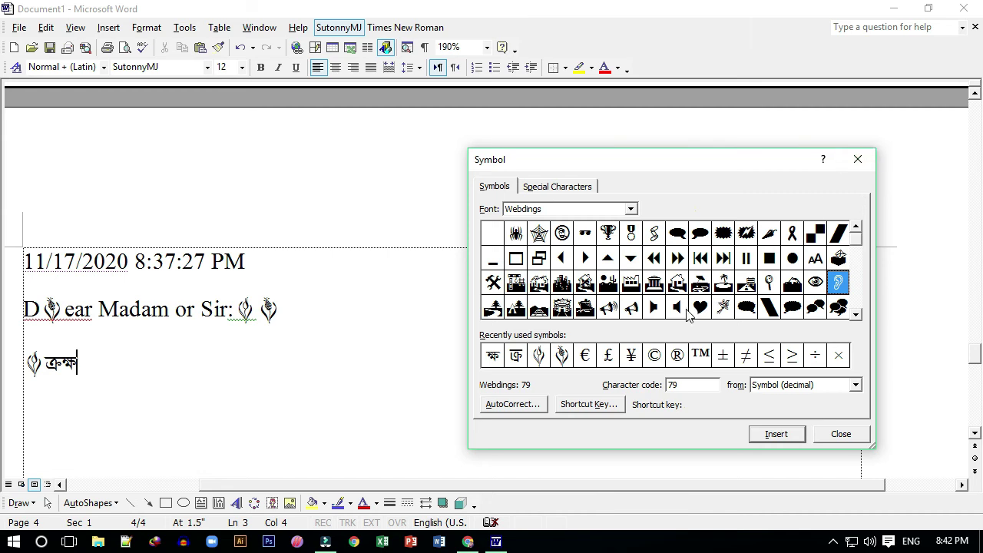
click(699, 307)
click(612, 310)
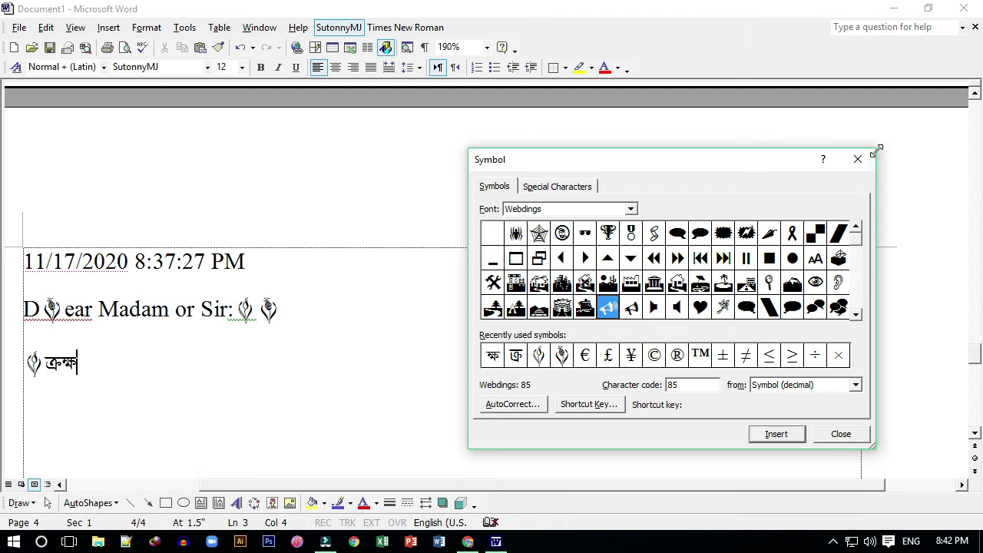
drag(878, 150, 973, 36)
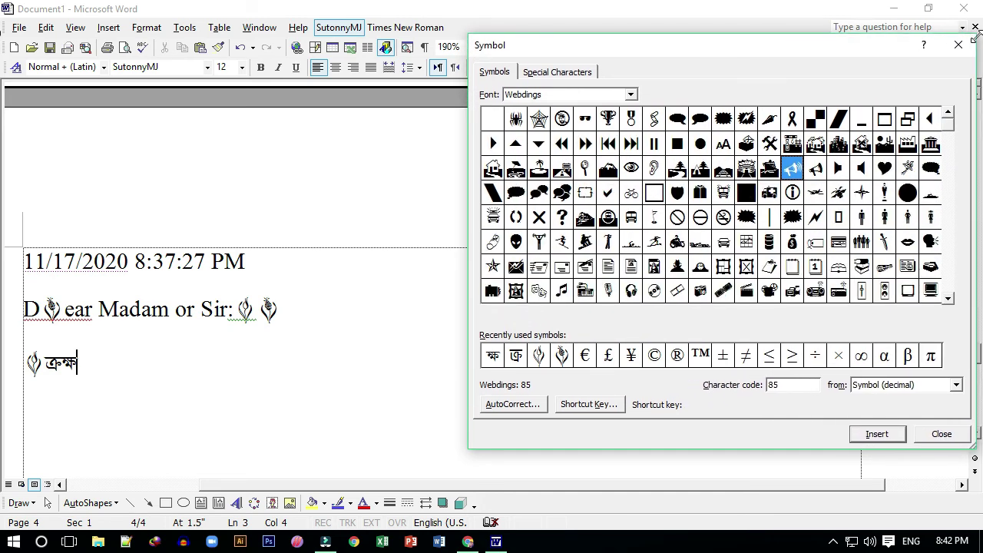
click(950, 299)
click(949, 299)
click(949, 298)
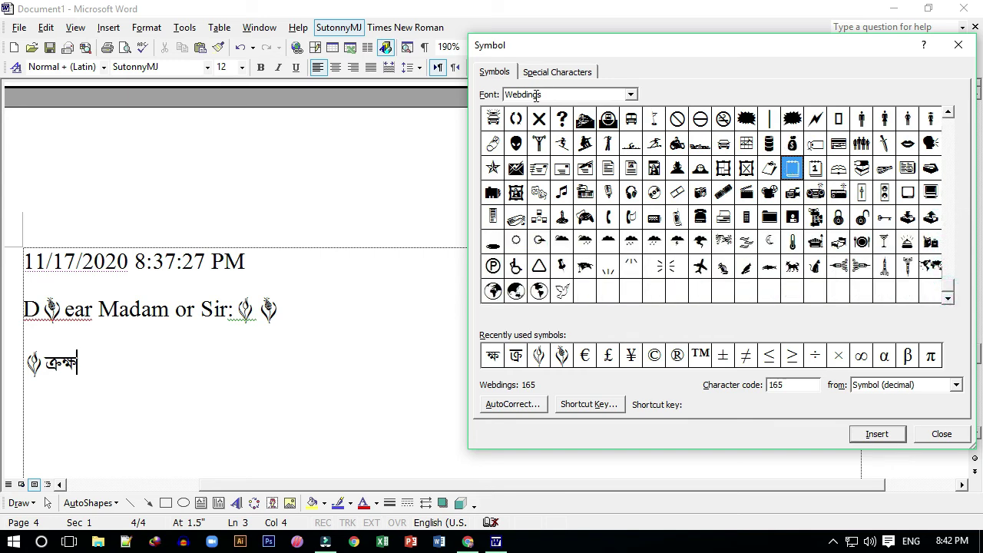
drag(466, 34, 228, 28)
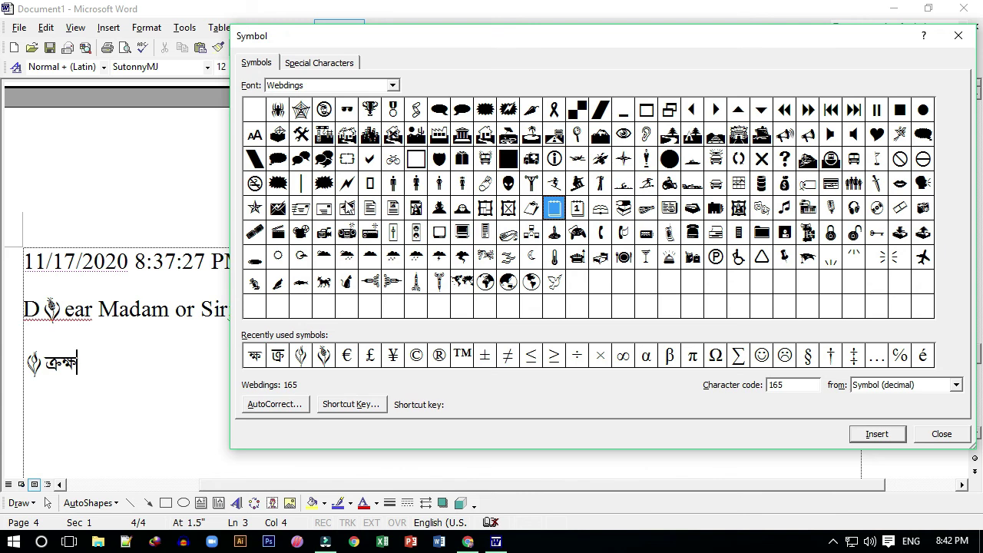
click(553, 283)
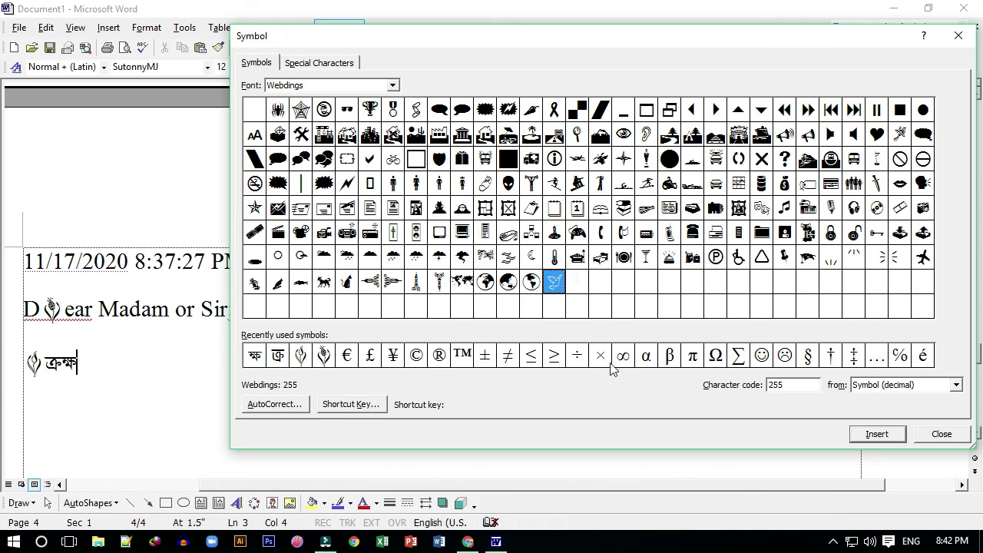
click(877, 435)
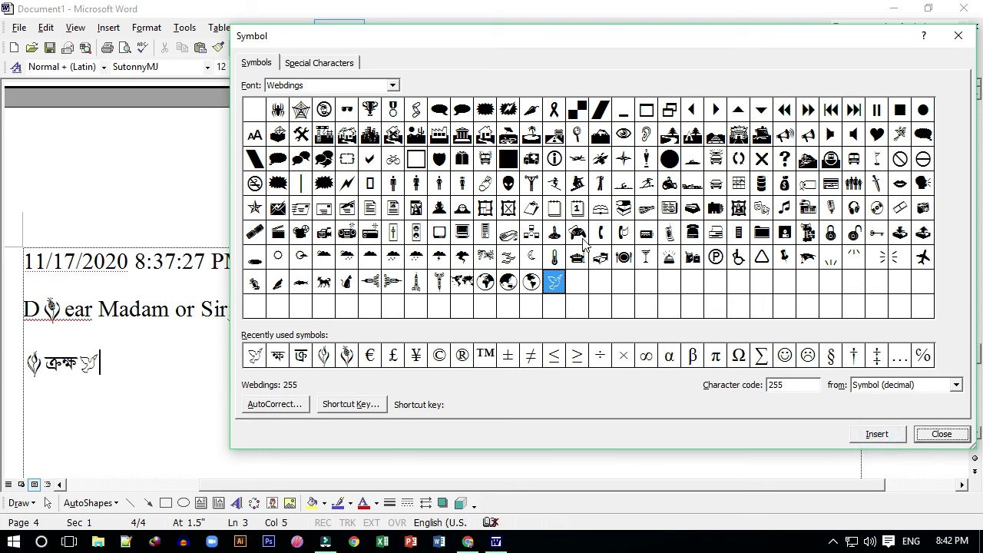
click(695, 233)
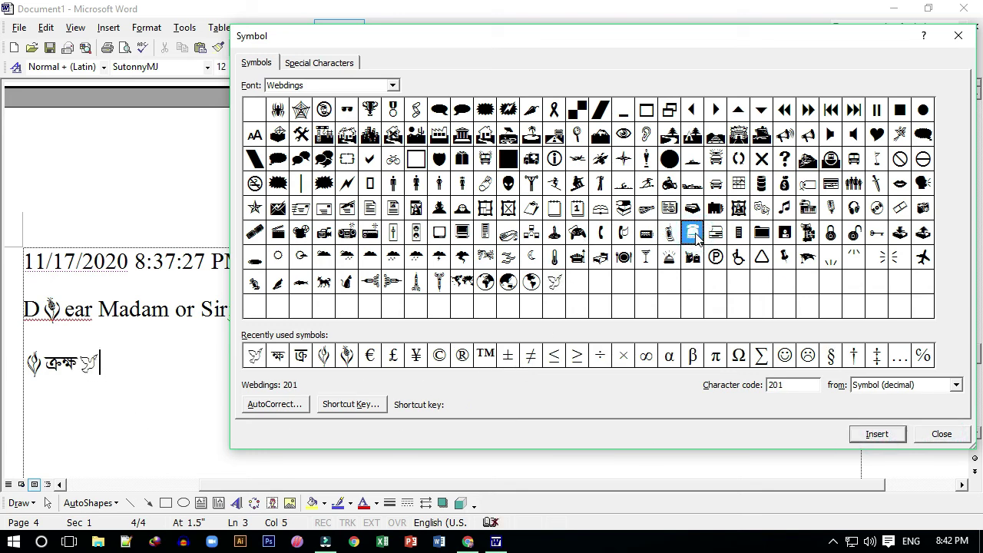
click(878, 434)
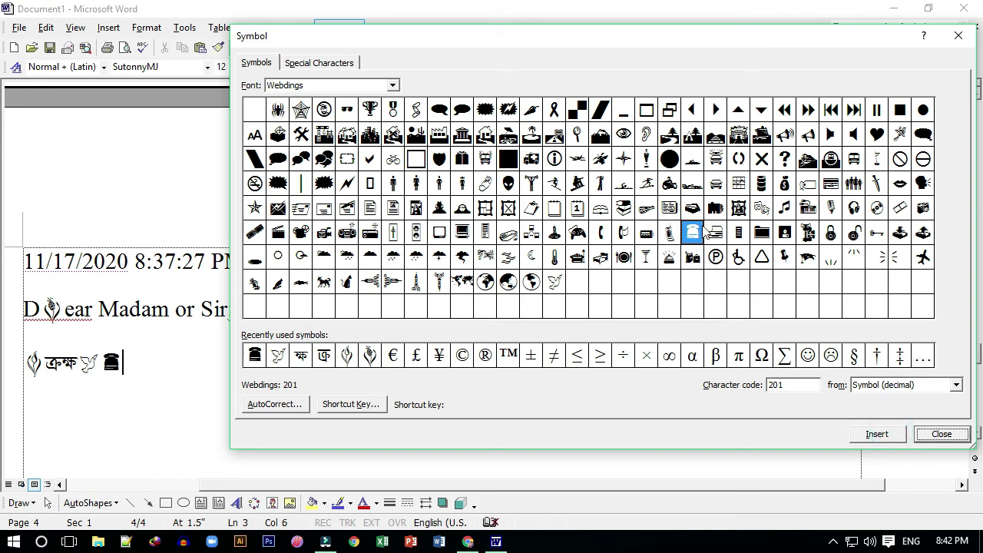
click(669, 232)
click(876, 434)
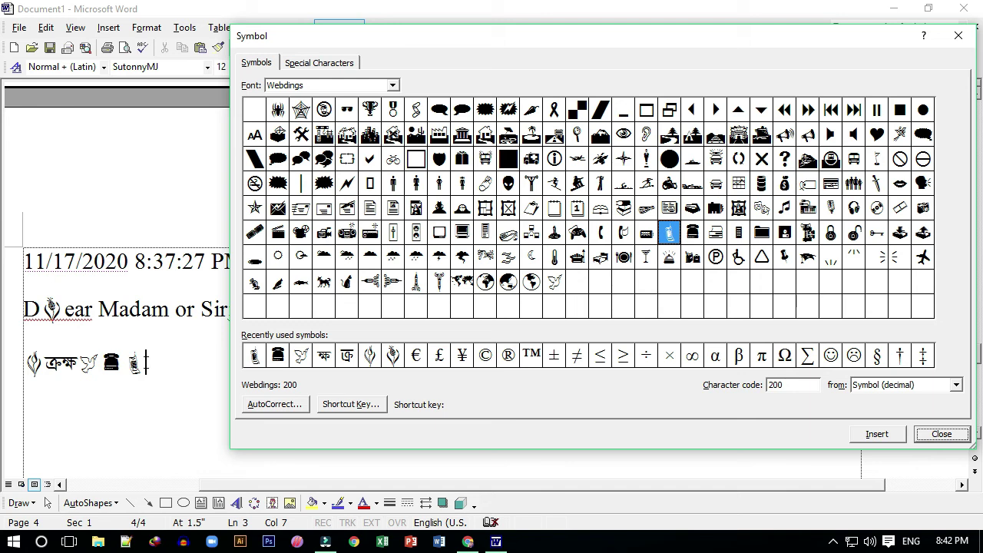
click(150, 368)
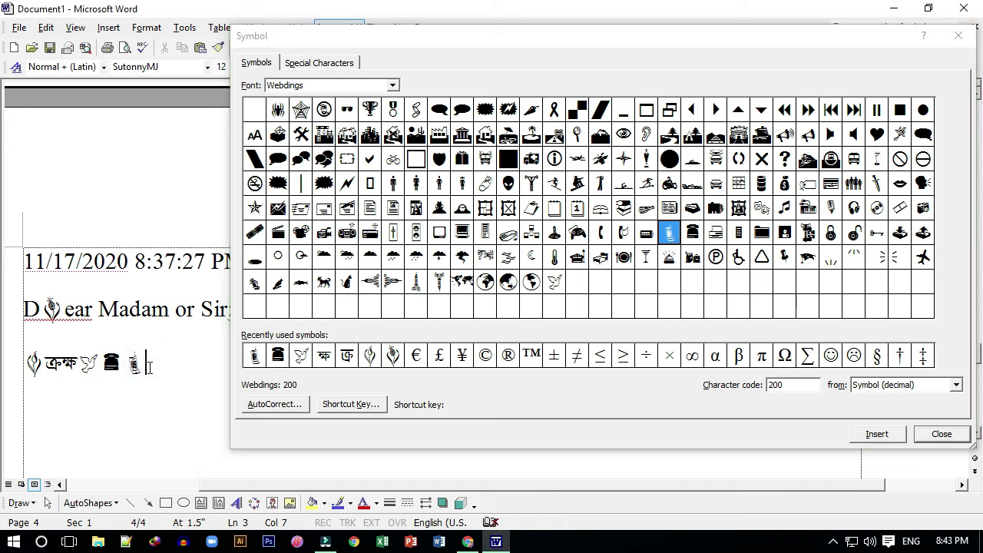
text(0354)
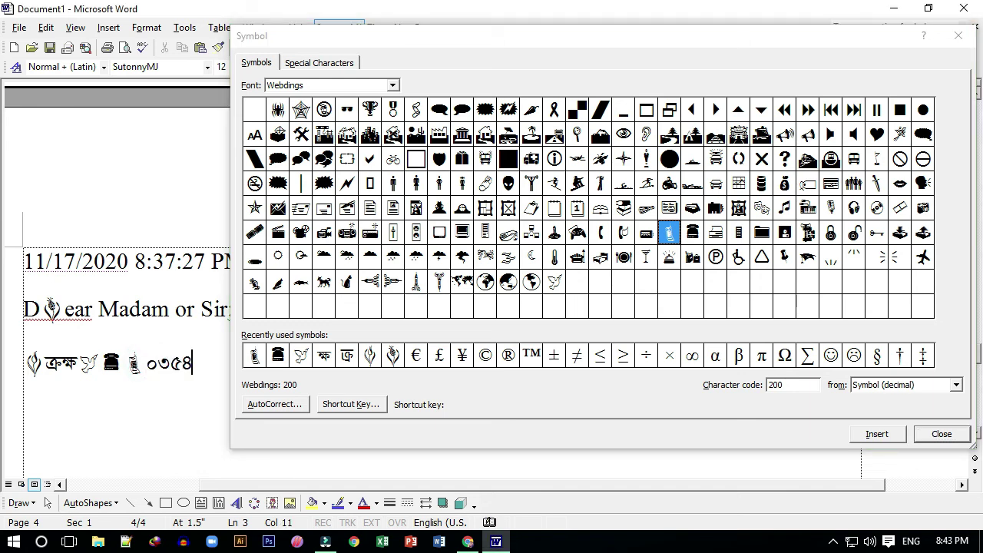
text(8179)
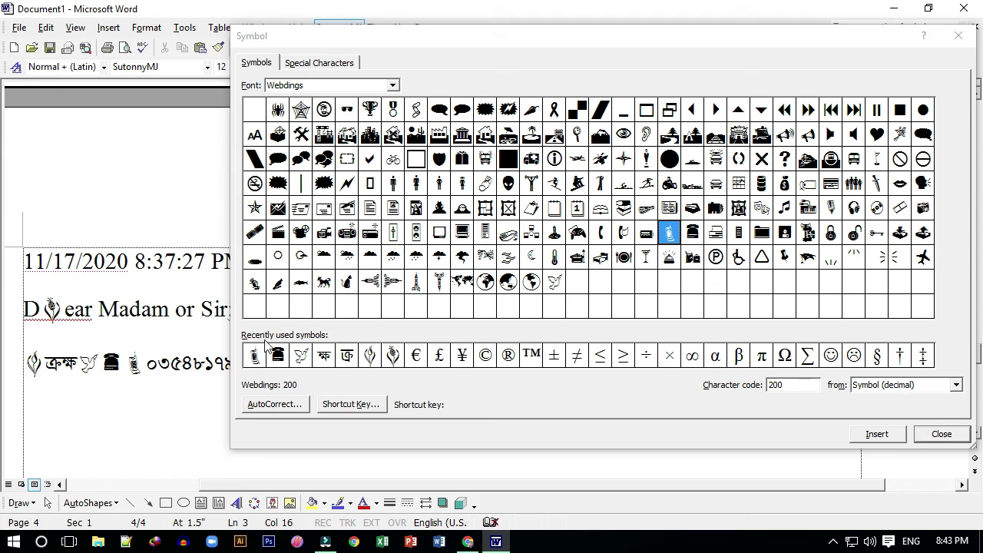
Type the number 6354641 between the telephone and mobile-phone symbols
drag(346, 35, 448, 49)
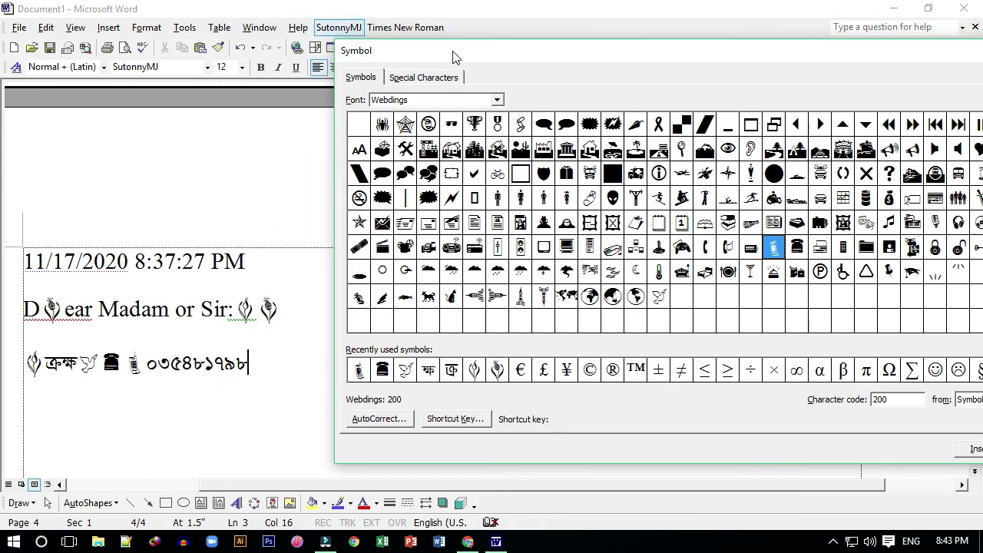
click(248, 363)
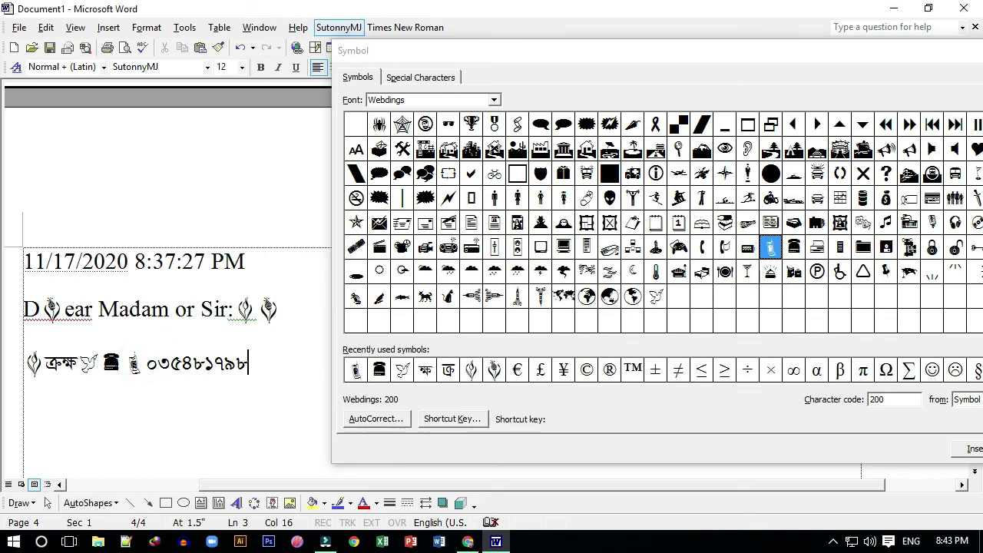
click(123, 361)
text(6354641)
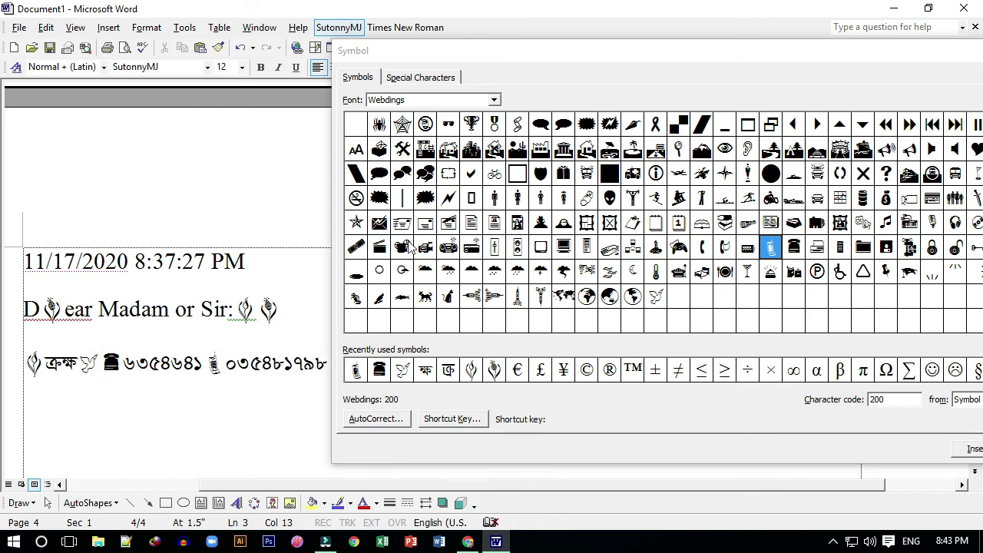
Insert the Webdings globe symbol (code 252) into the contact line
drag(341, 44, 658, 56)
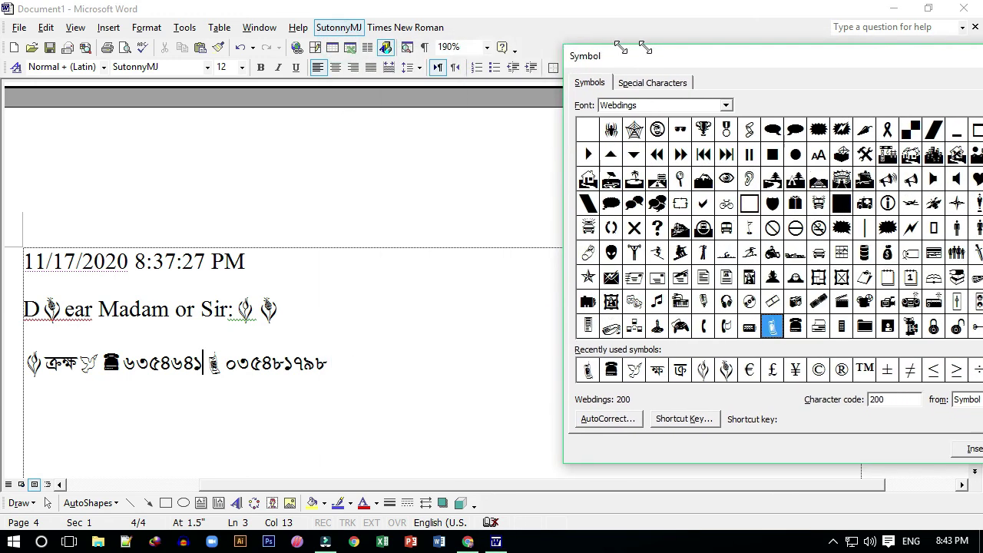
drag(734, 73, 451, 78)
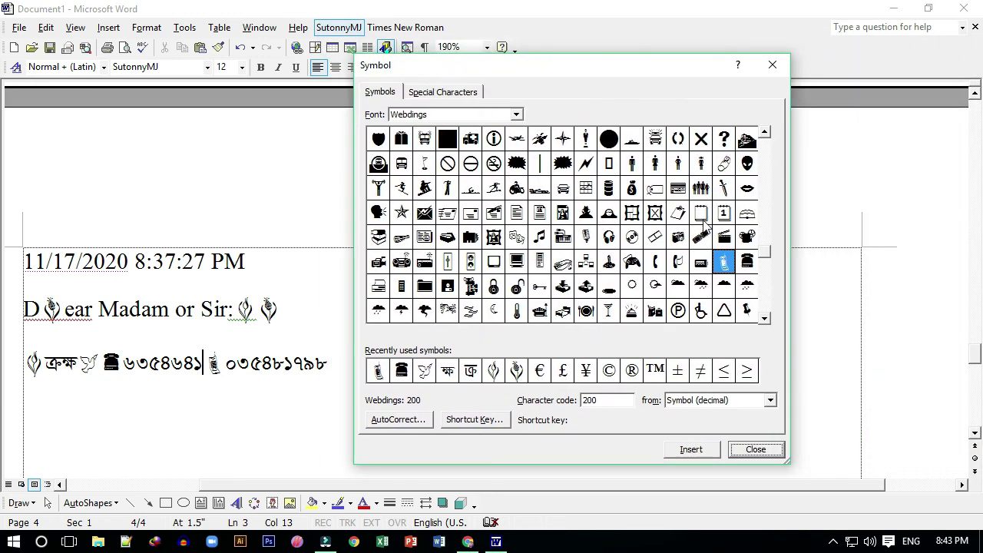
drag(765, 251, 771, 315)
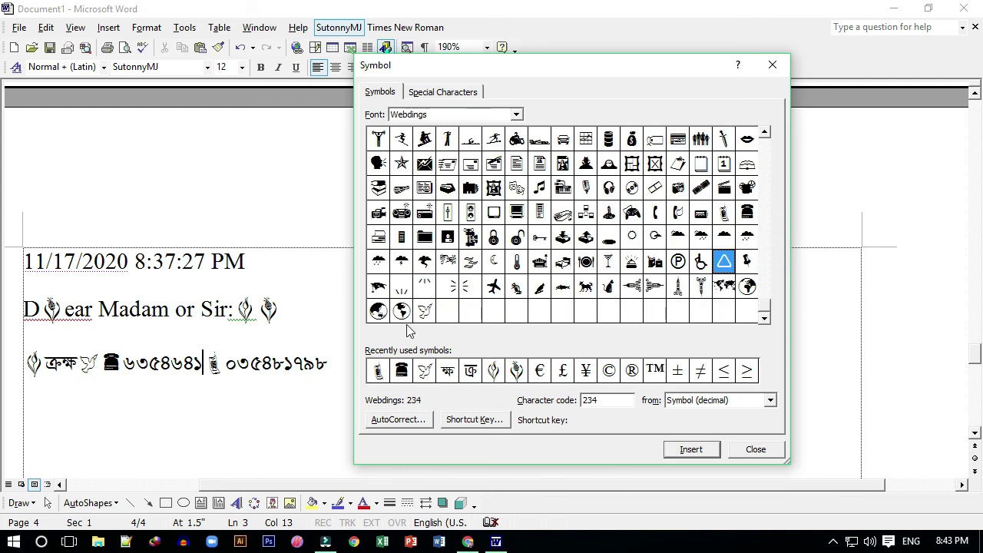
click(380, 311)
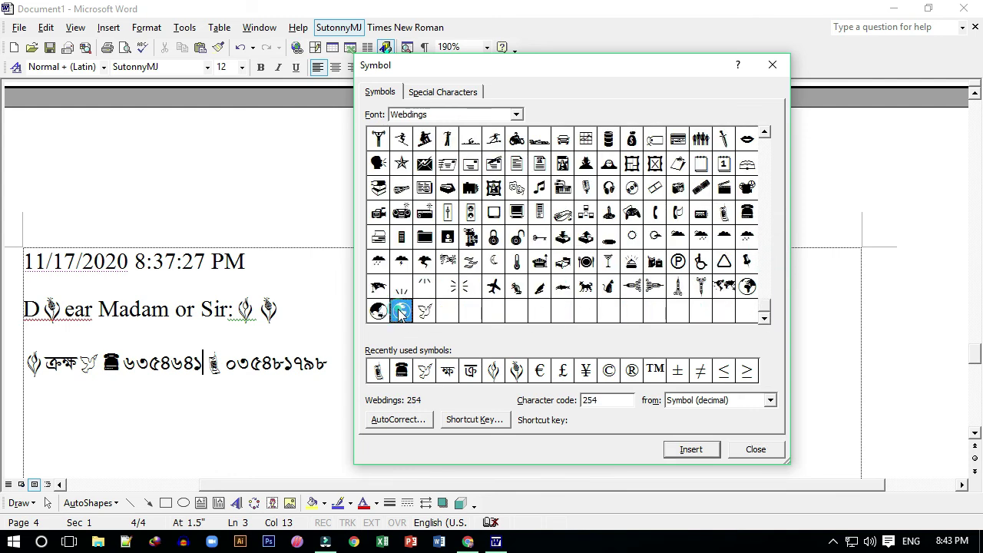
click(747, 289)
click(693, 452)
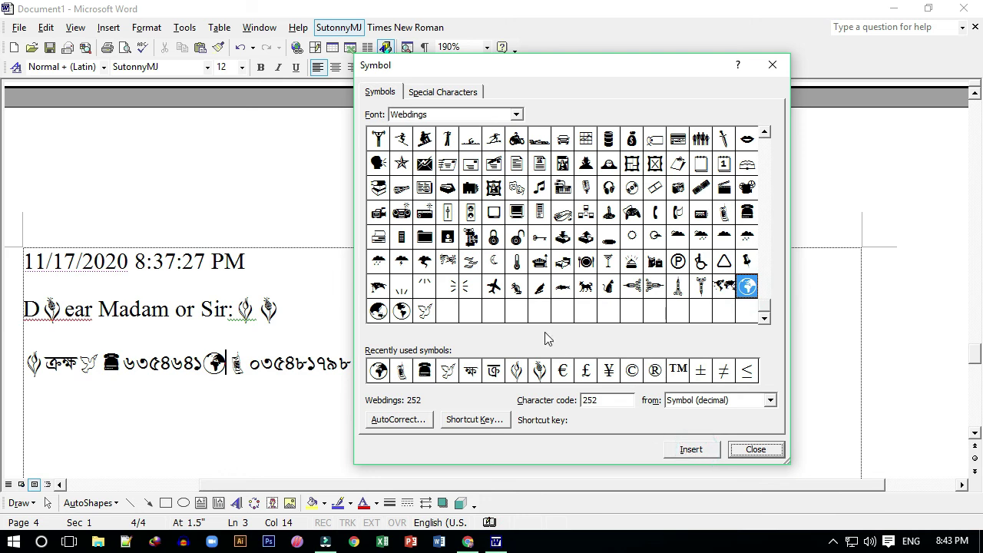
click(471, 115)
click(517, 114)
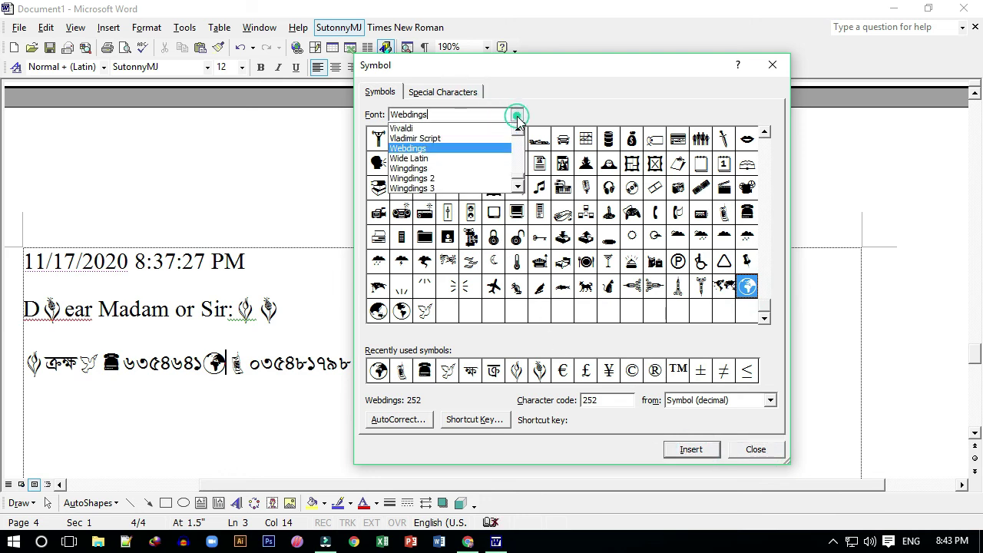
Switch to Wingdings and insert the check mark (252) and empty box (168) after the globe
click(410, 169)
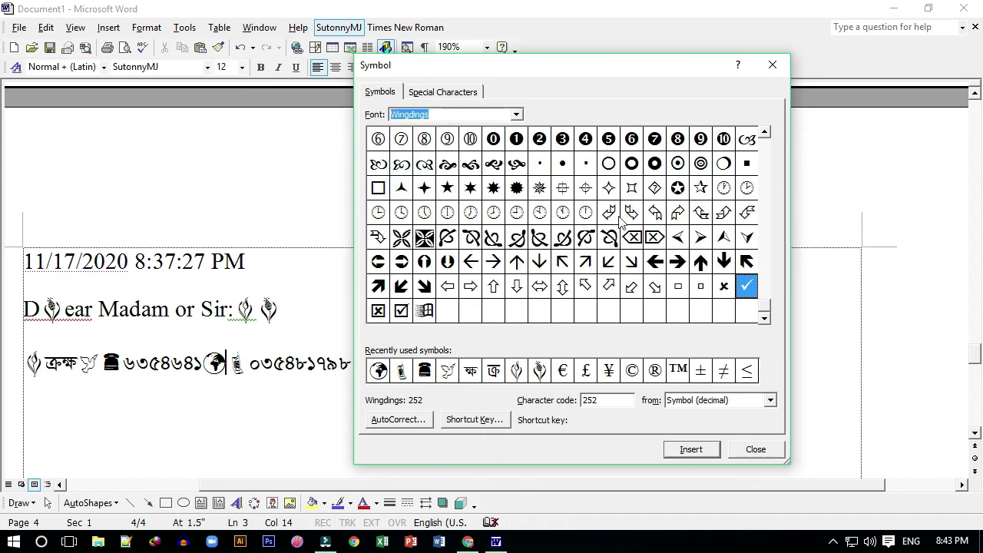
click(724, 287)
click(747, 287)
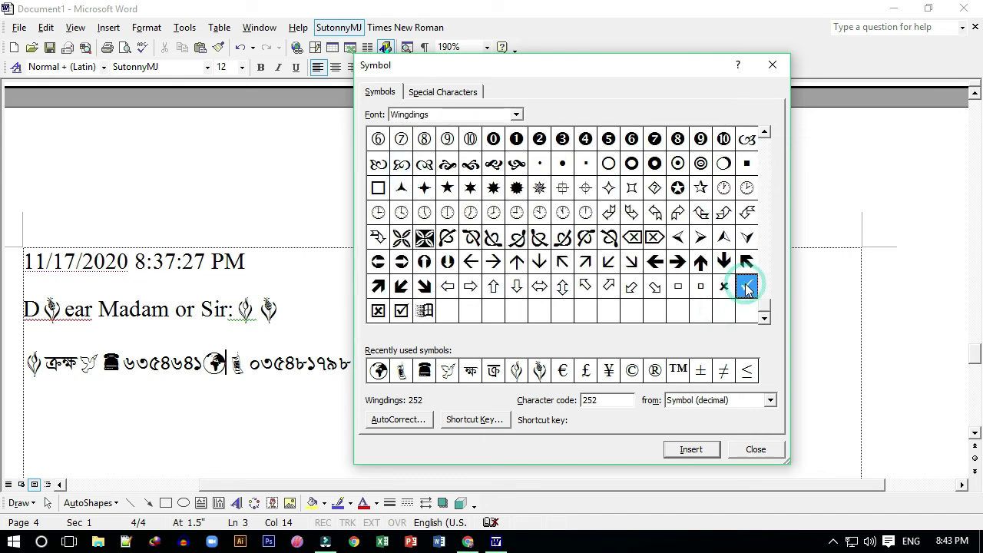
click(702, 452)
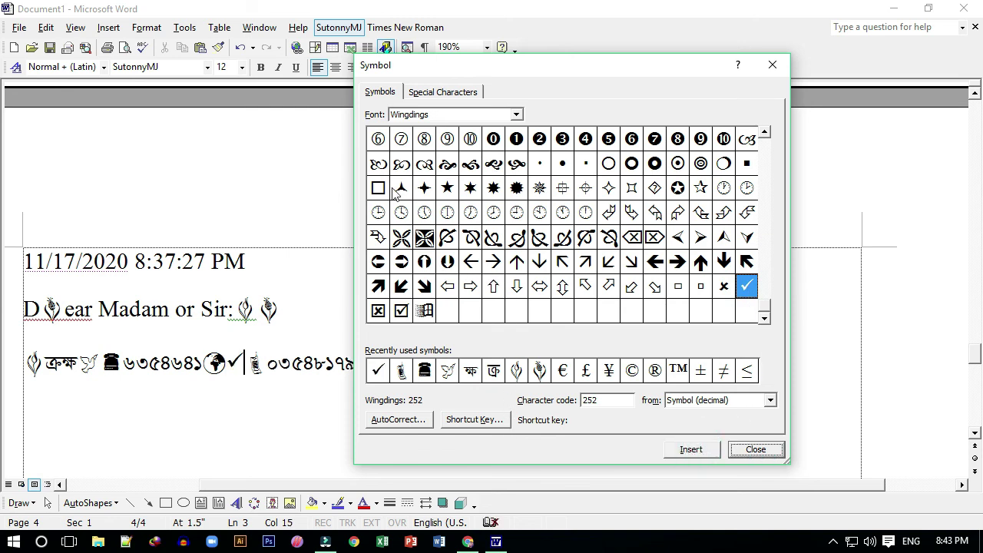
click(378, 187)
click(674, 452)
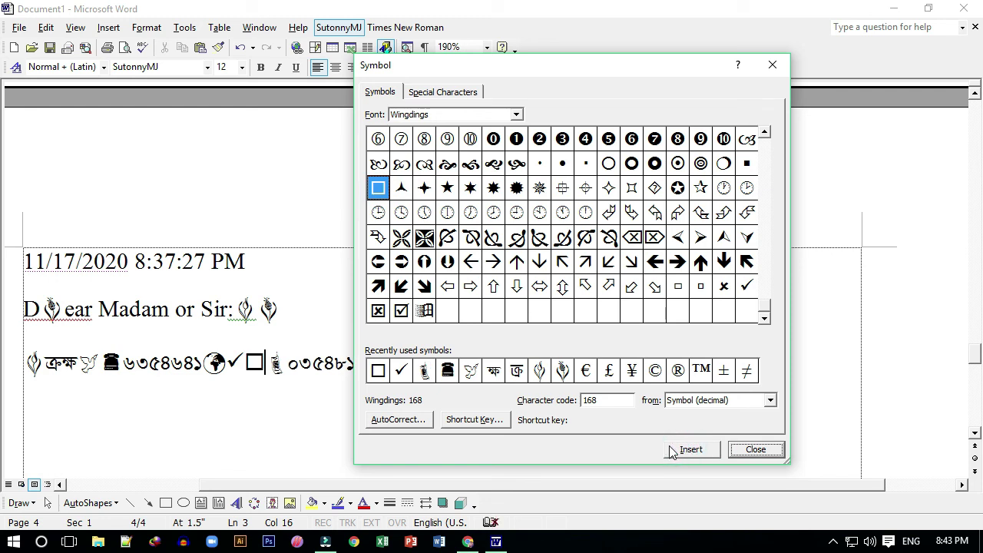
Insert the Wingdings pointing-hand symbol (70) after the box and place the cursor before the date
click(426, 312)
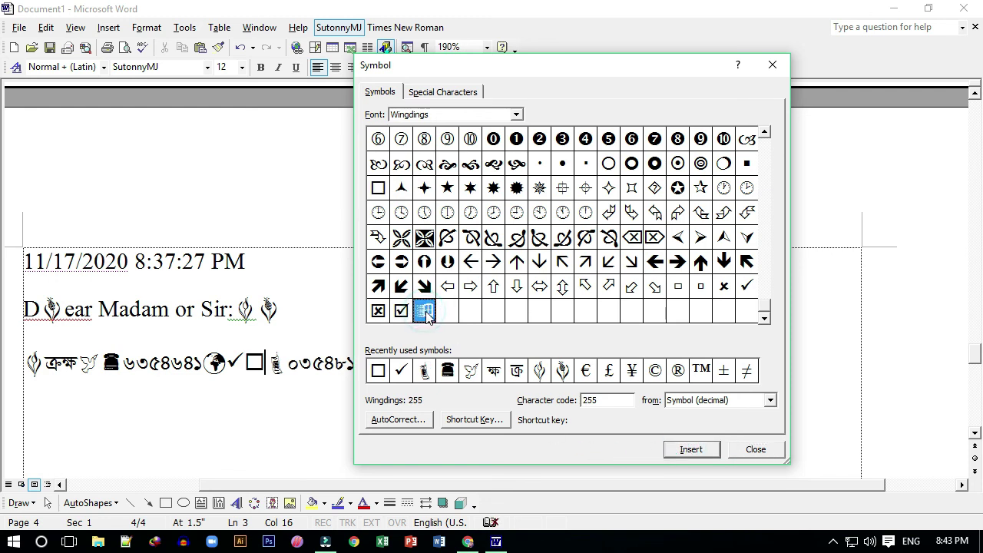
click(765, 137)
click(765, 137)
click(765, 136)
click(765, 137)
click(765, 136)
click(765, 137)
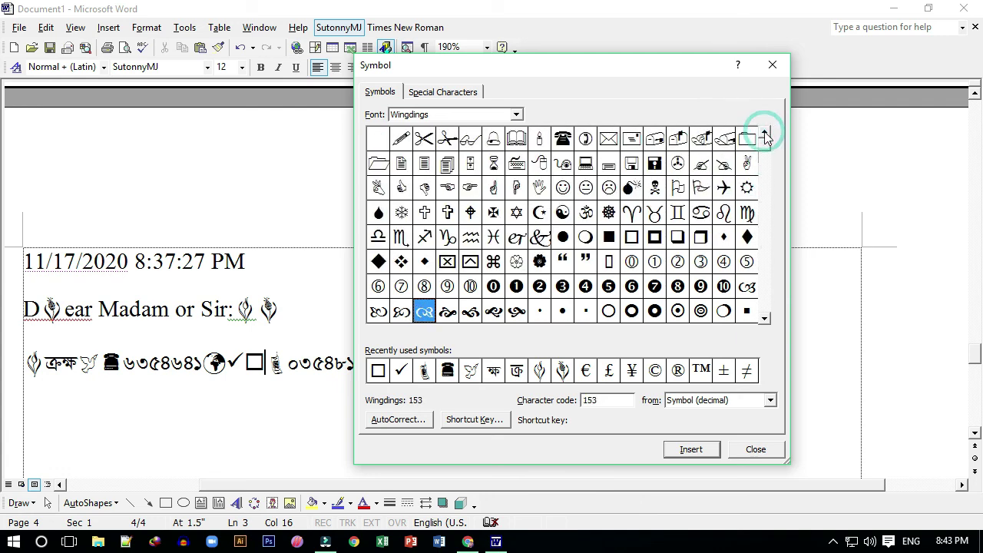
click(765, 136)
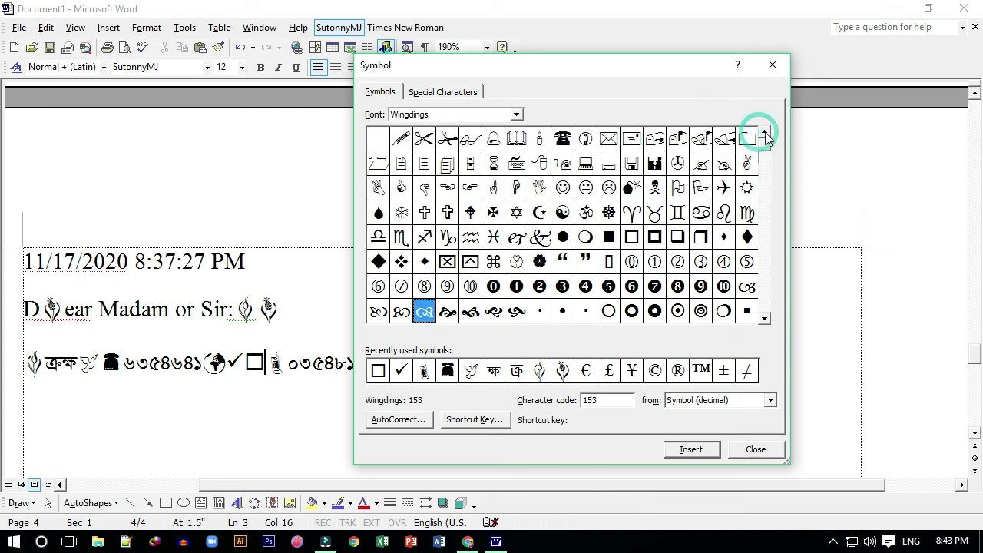
click(468, 192)
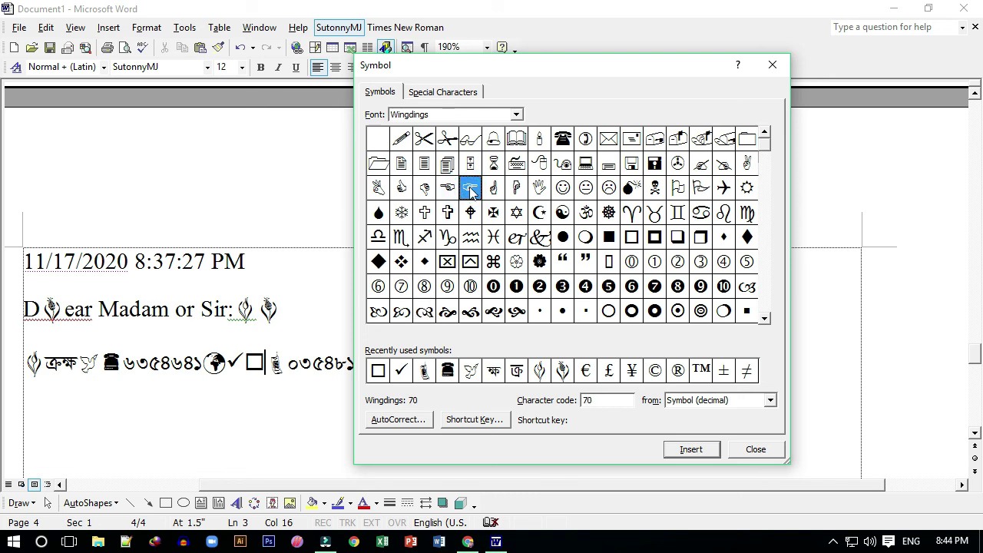
click(691, 450)
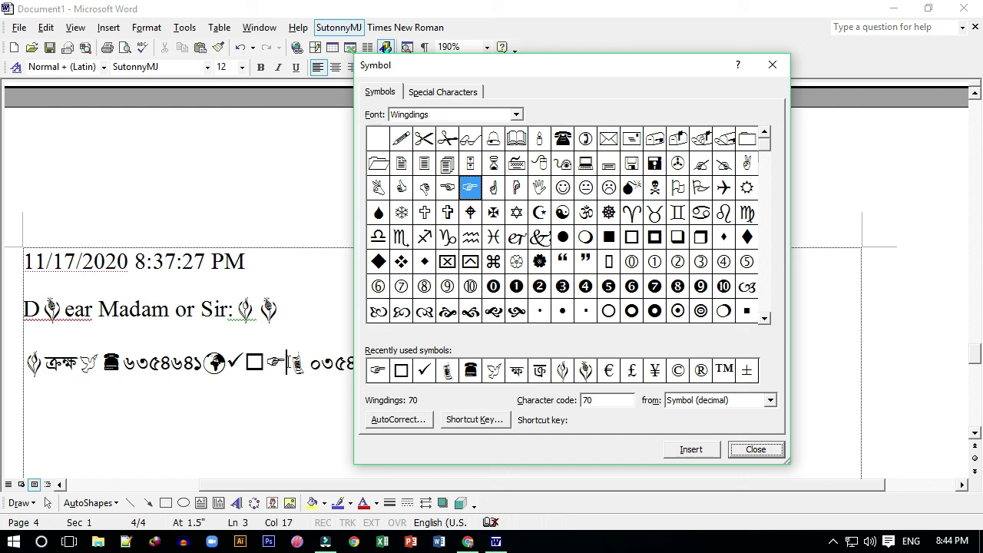
click(21, 261)
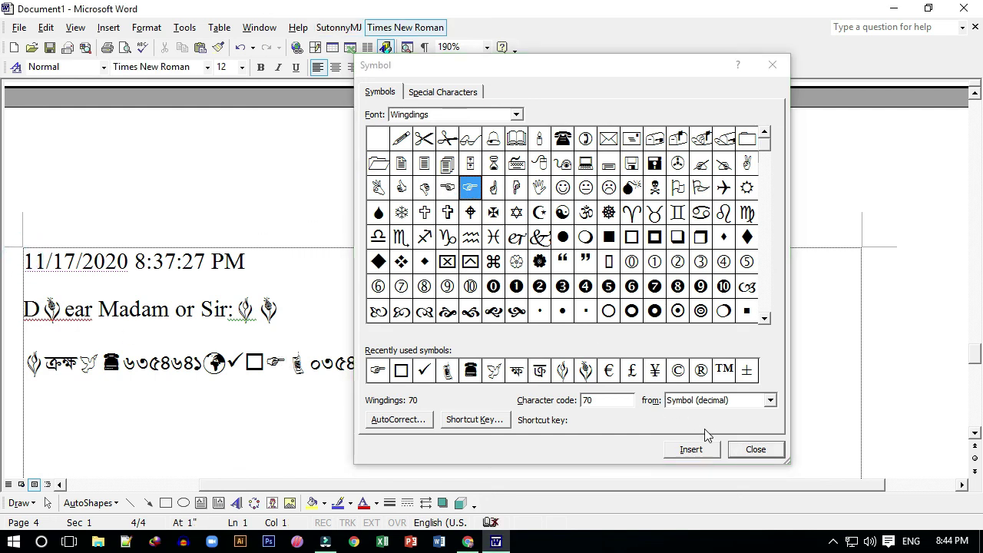
Insert the pointing-hand symbol before the date, then switch the symbol font to Wingdings 3
click(693, 451)
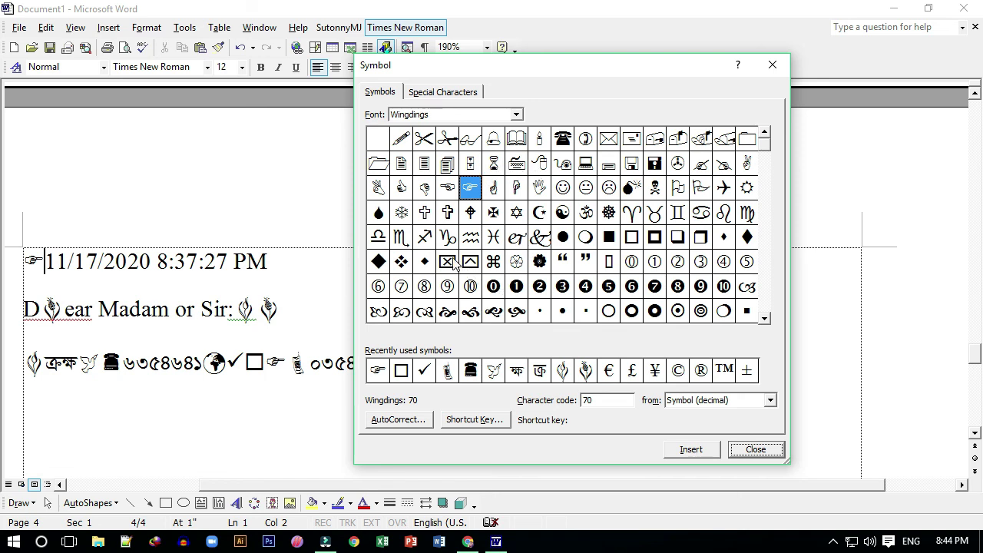
click(516, 114)
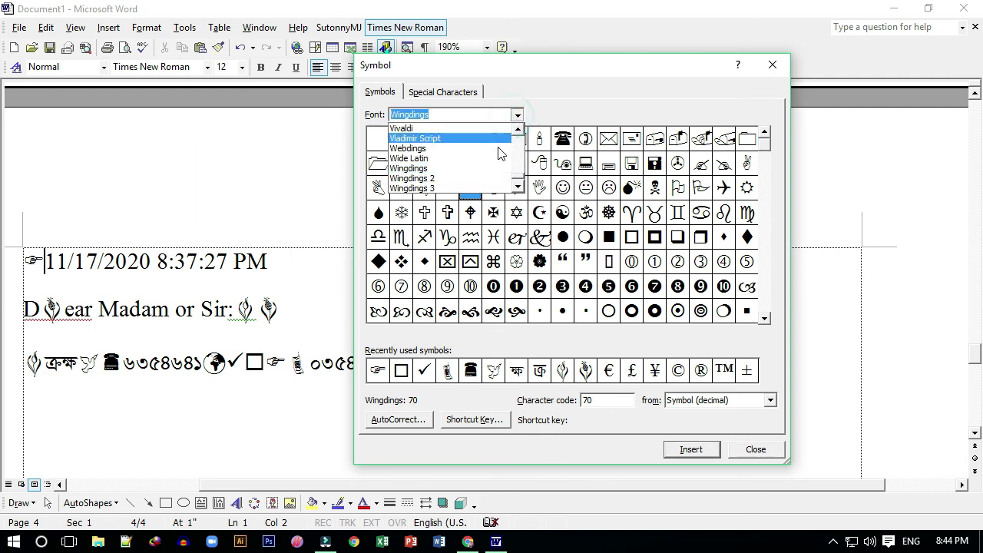
click(505, 188)
click(585, 163)
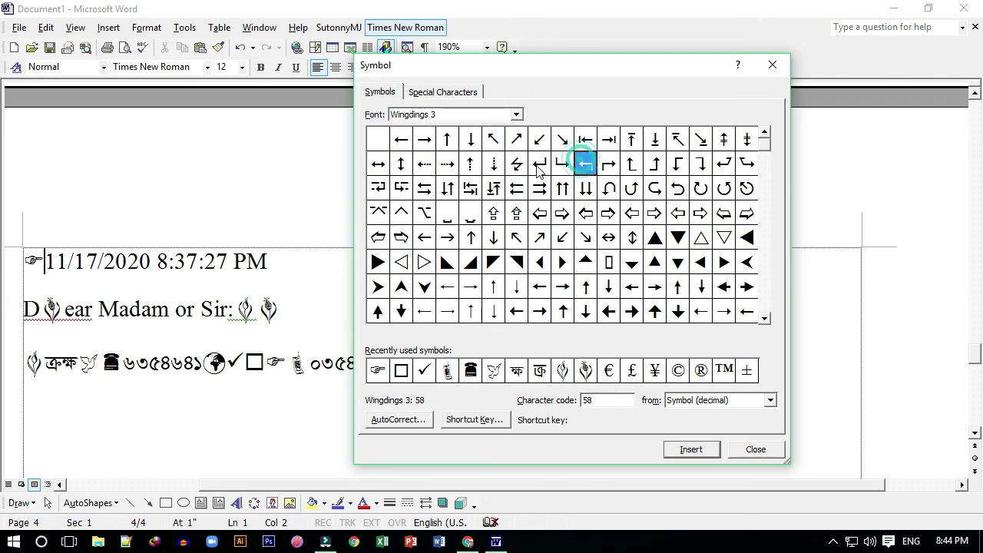
click(539, 162)
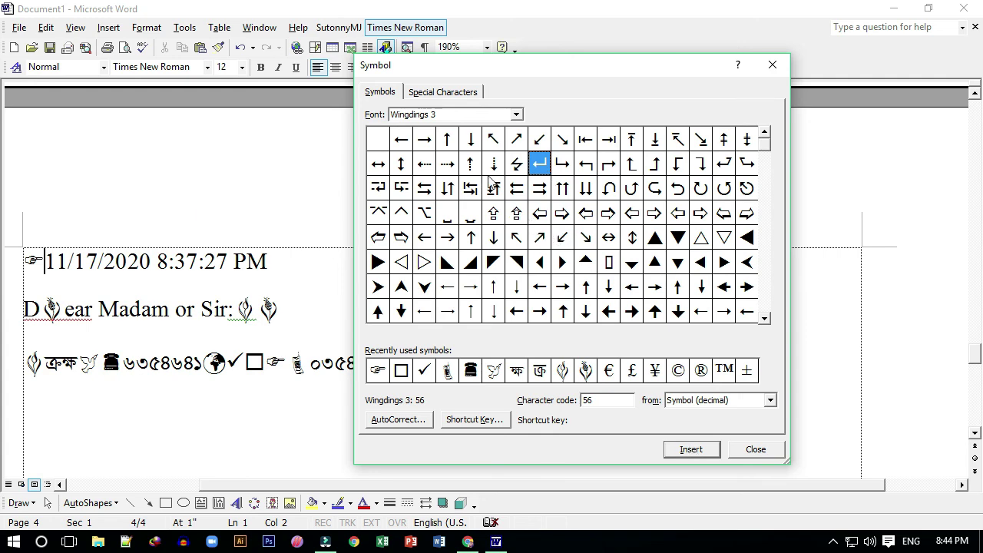
click(757, 450)
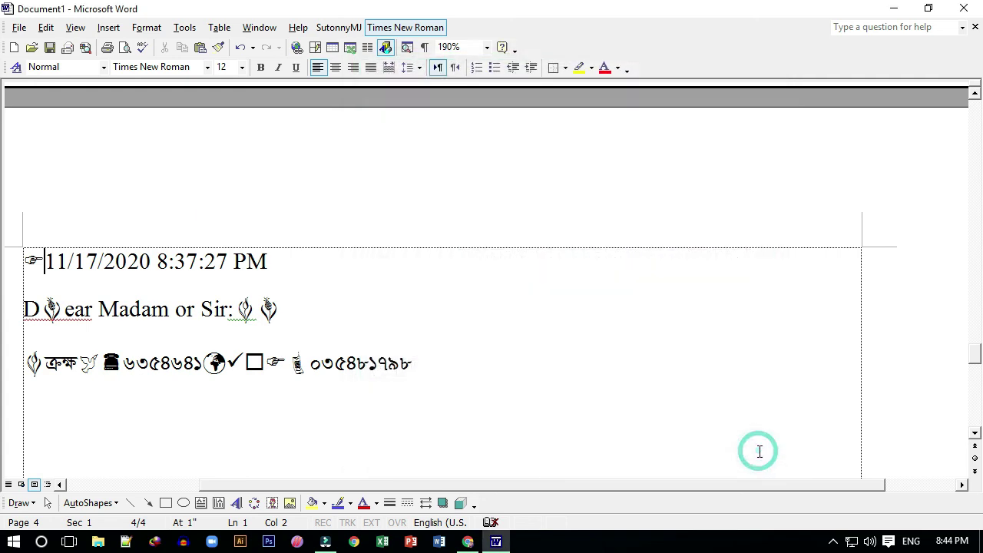
click(109, 27)
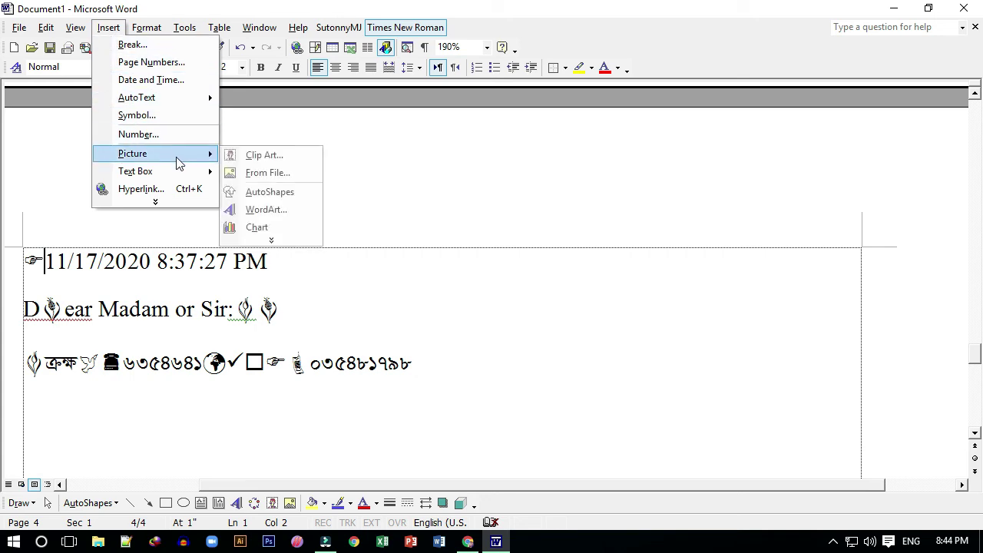
click(176, 155)
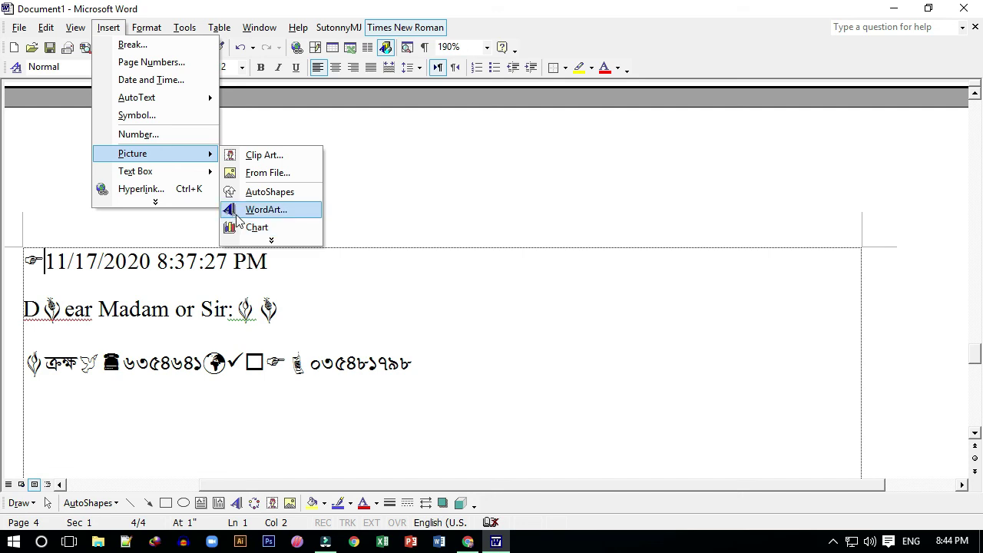
click(141, 310)
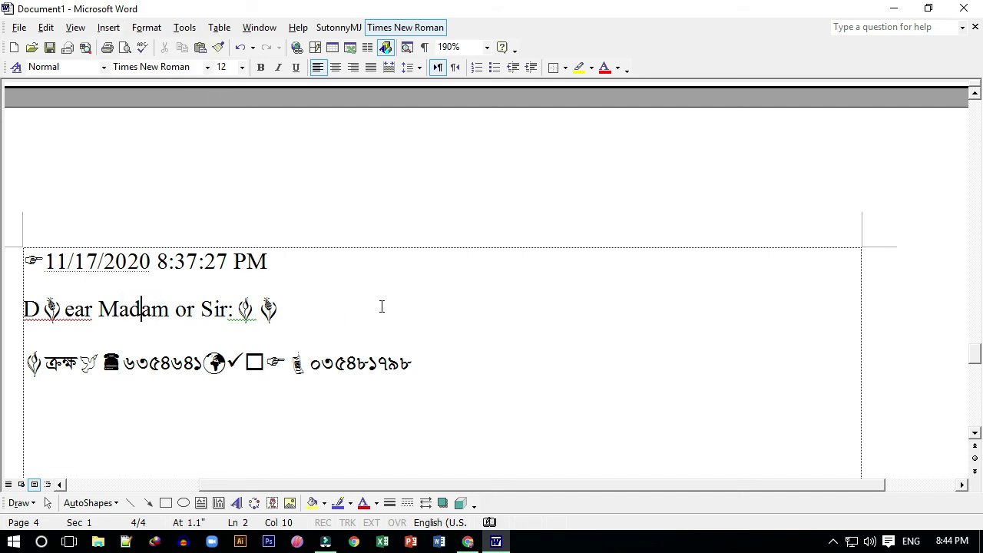
scroll(391, 305, down, 2)
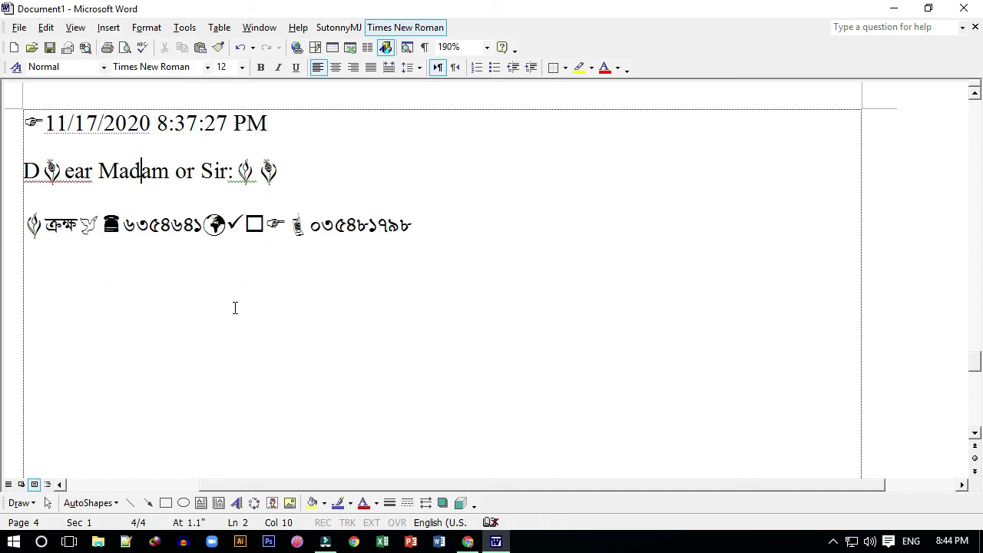
click(315, 180)
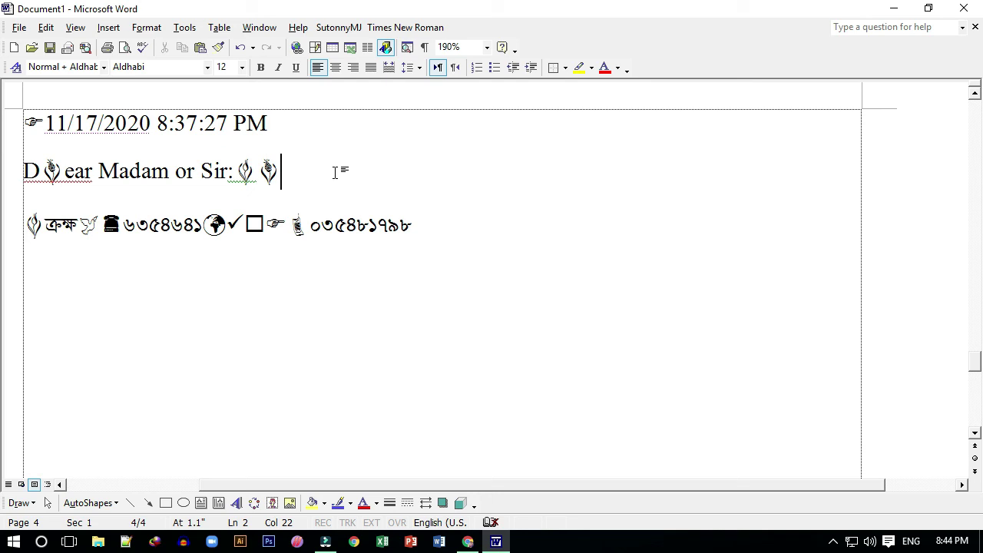
scroll(345, 235, up, 2)
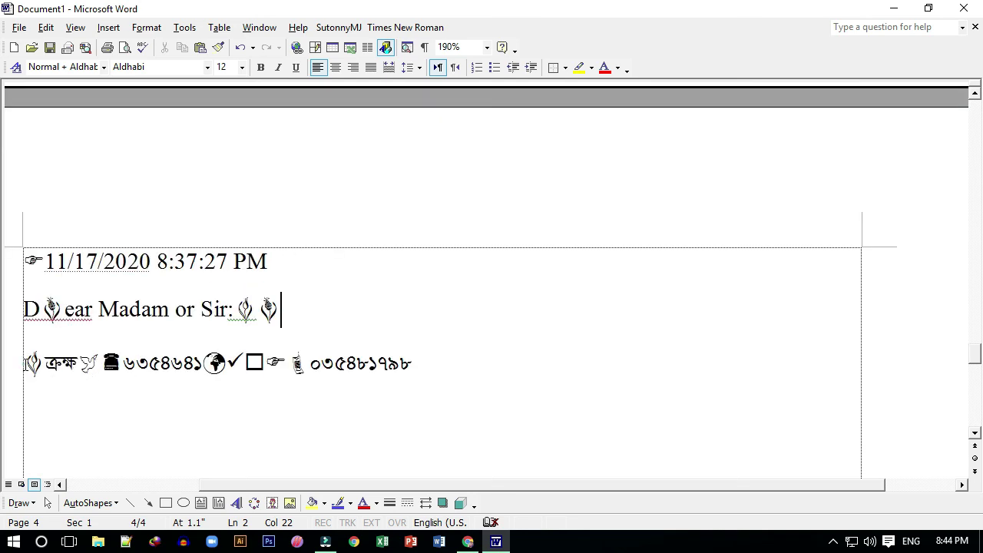
click(24, 364)
click(294, 312)
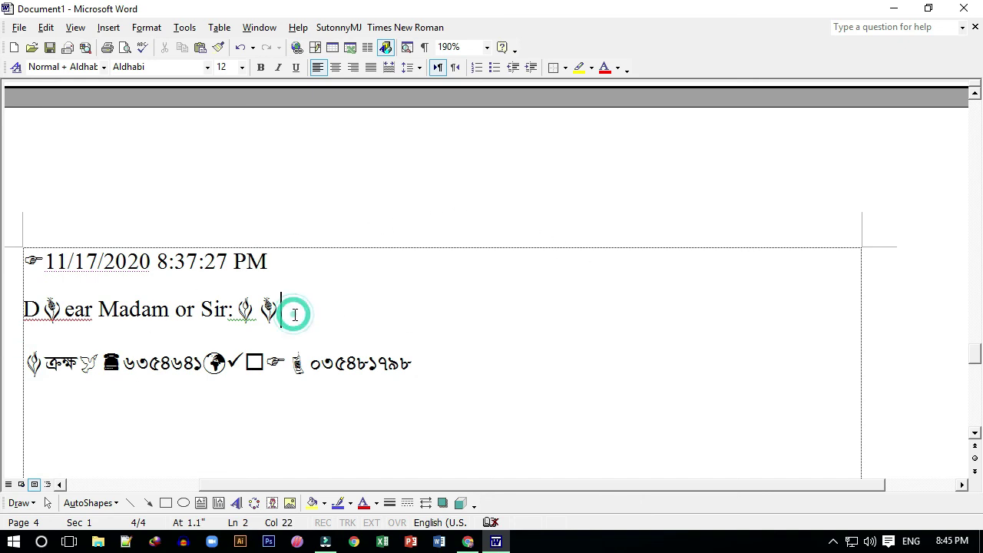
click(293, 268)
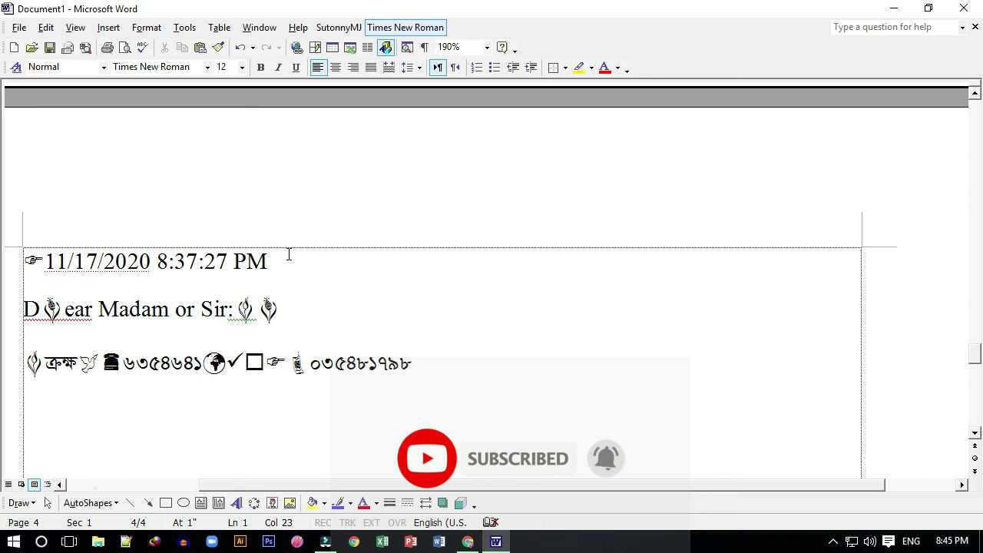
click(74, 27)
mouse_move(105, 29)
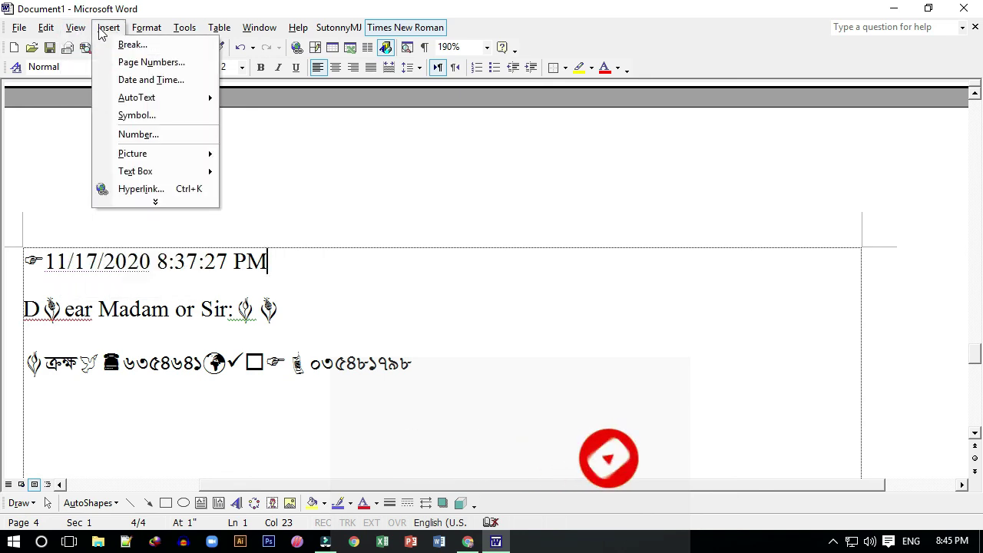
click(105, 29)
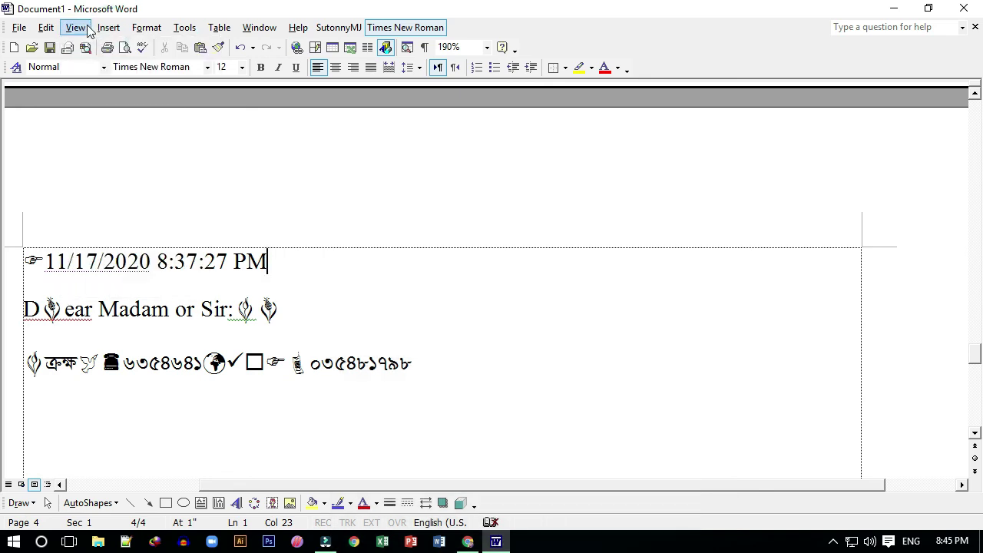
click(75, 28)
mouse_move(95, 30)
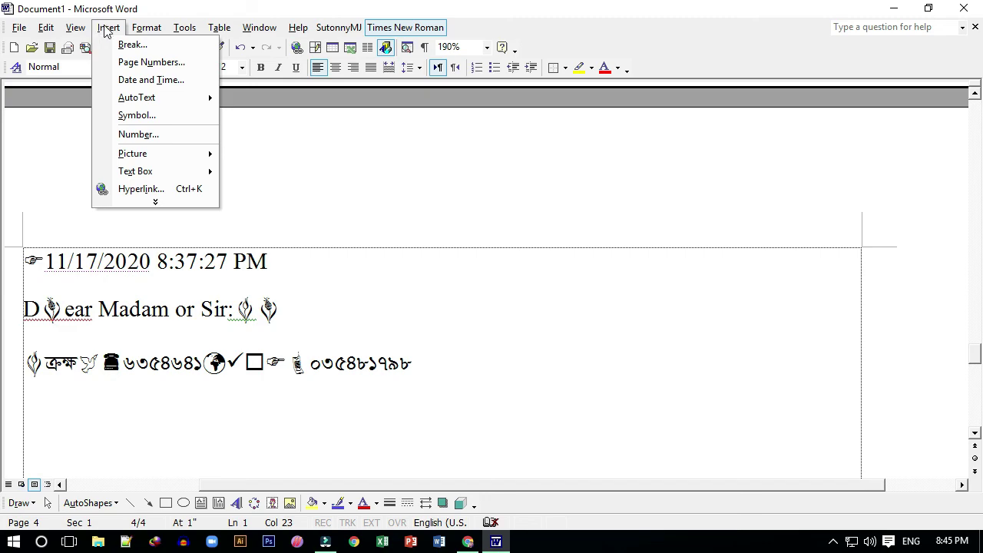
click(150, 28)
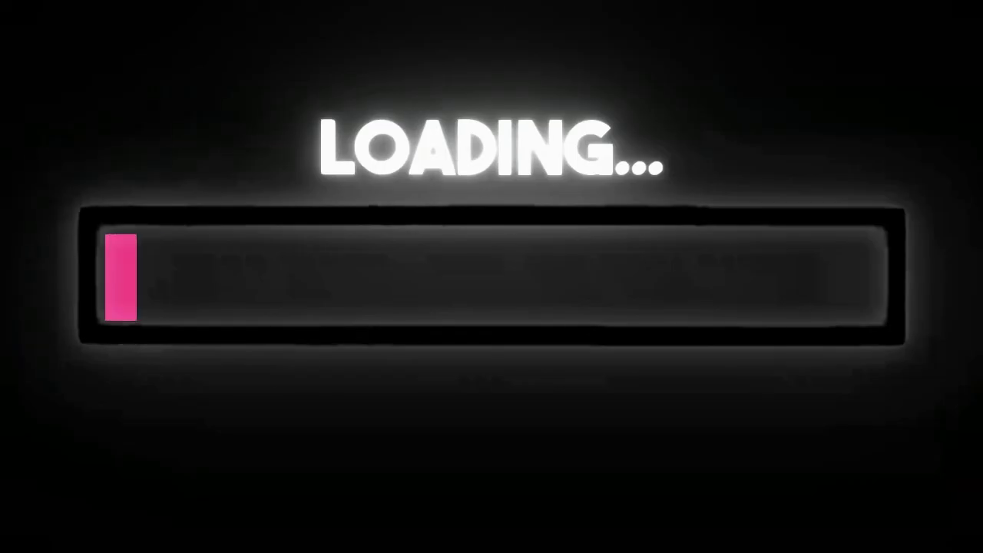